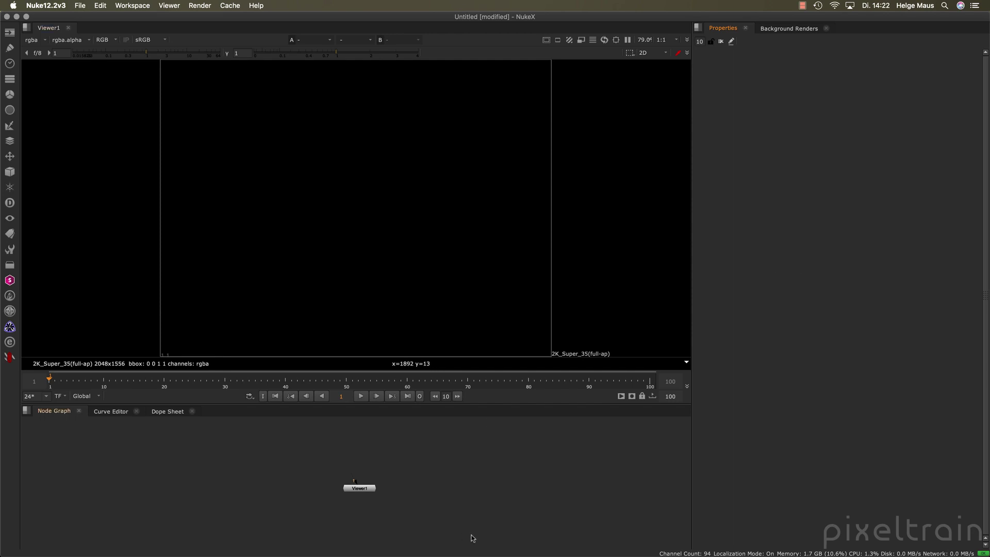
# Step: Enlarge the node graph and import DSC1166.jpeg, Text.png, Photoshop.psd and VRAY_Productrender.1001.exr together as Read nodes
pyautogui.moveTo(521, 403); pyautogui.dragTo(514, 313)
pyautogui.moveTo(353, 389); pyautogui.dragTo(318, 462)
pyautogui.press('r')
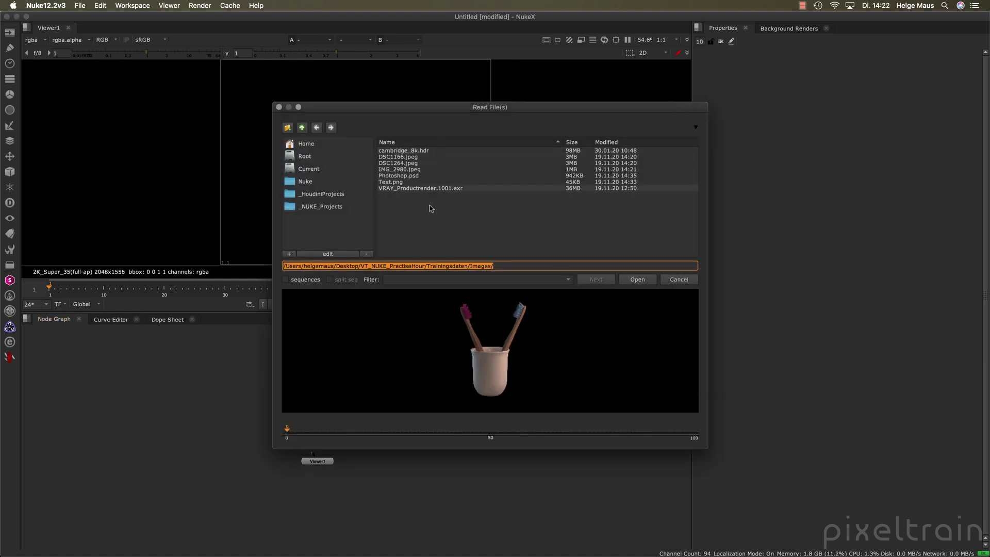
pyautogui.click(405, 158)
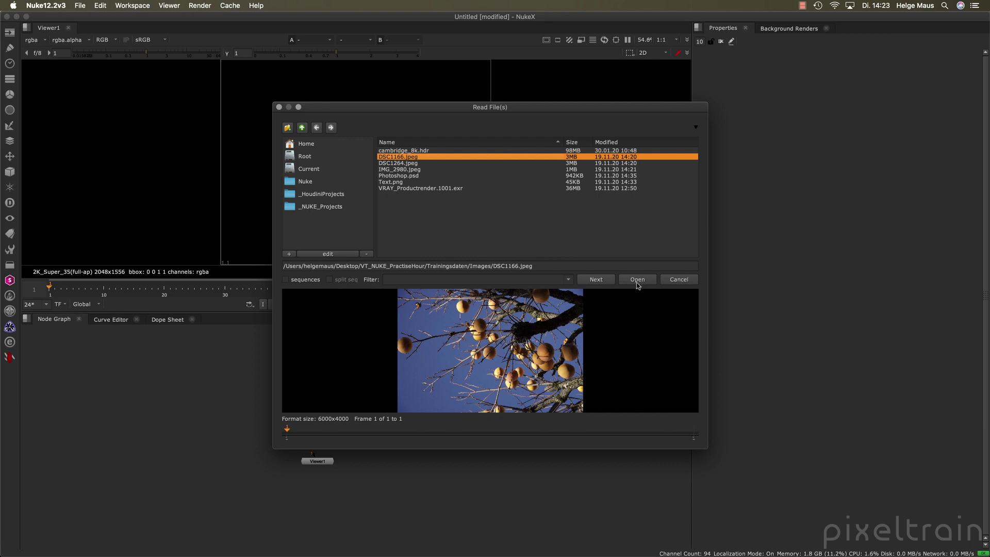
pyautogui.click(596, 281)
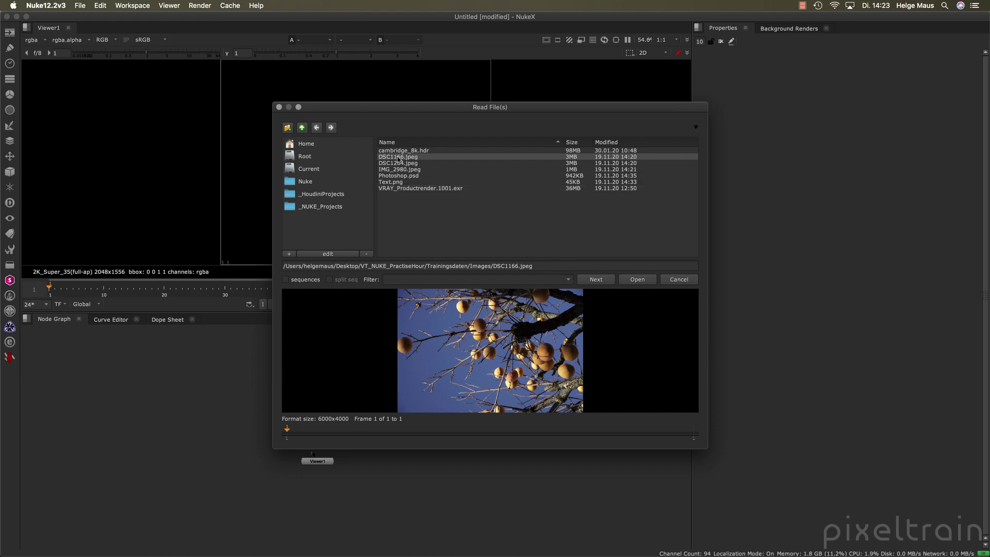
pyautogui.click(397, 183)
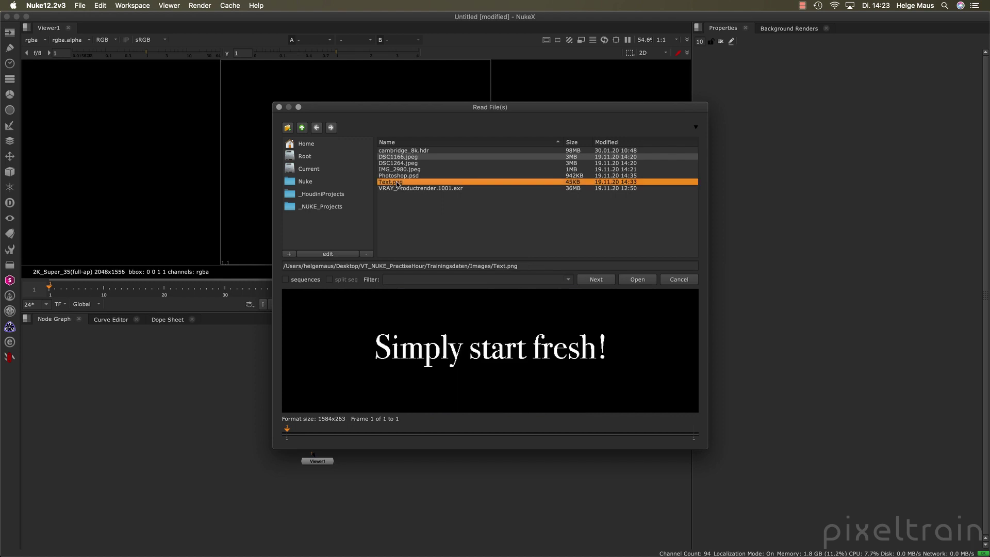
pyautogui.click(598, 280)
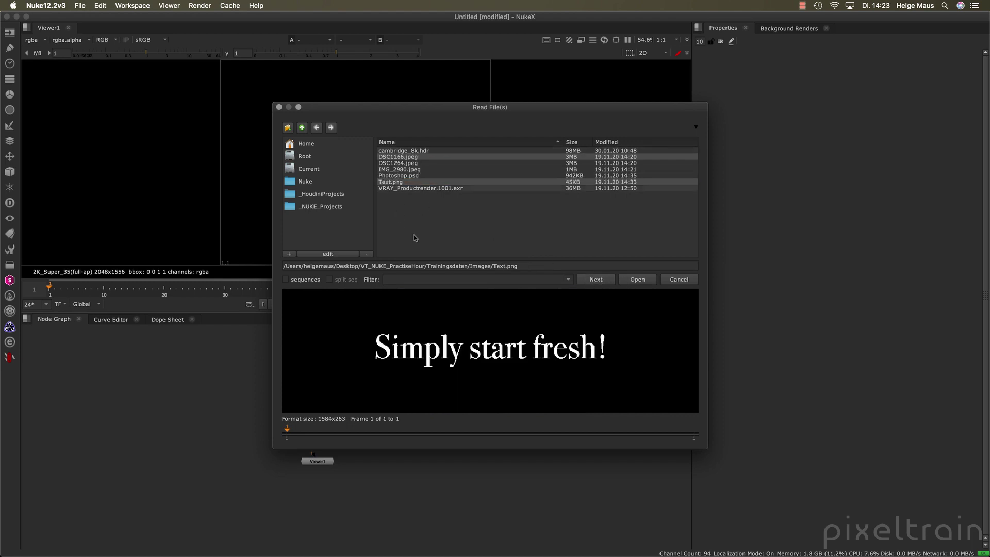
pyautogui.click(418, 176)
pyautogui.click(598, 280)
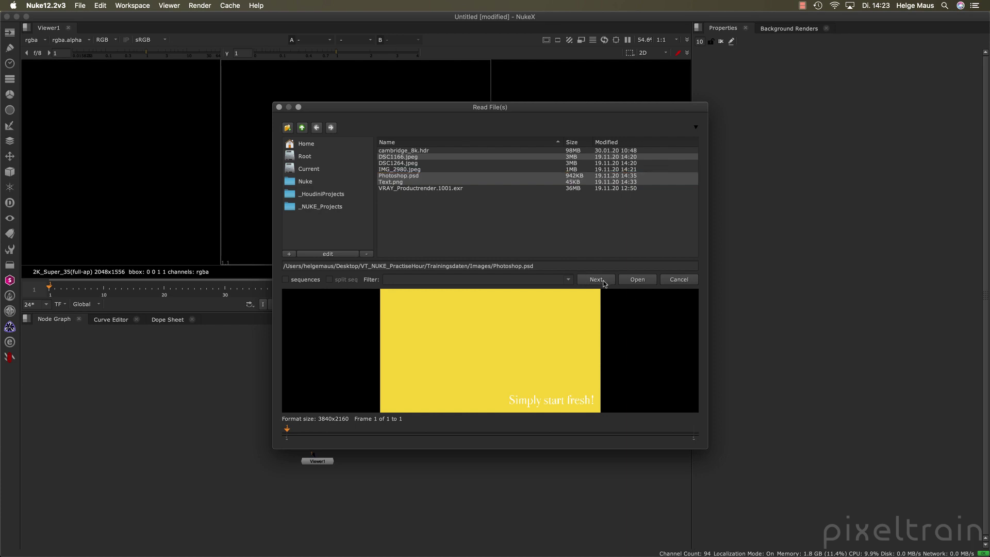
pyautogui.click(448, 189)
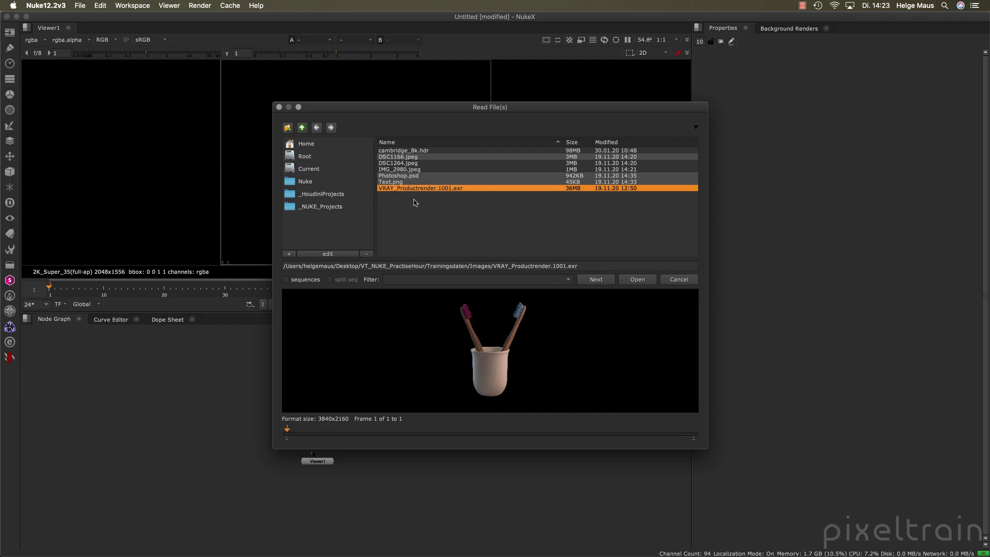
pyautogui.click(600, 284)
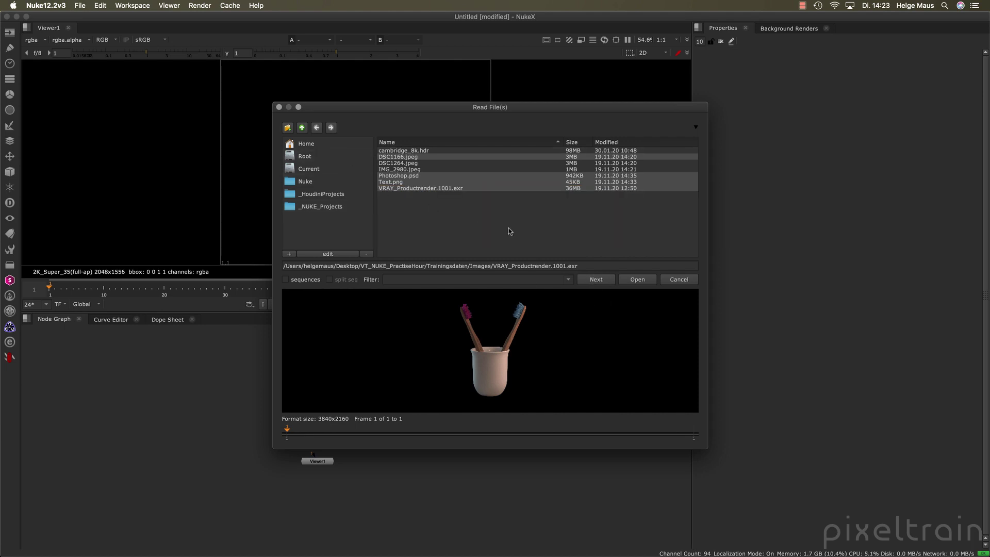
pyautogui.click(637, 279)
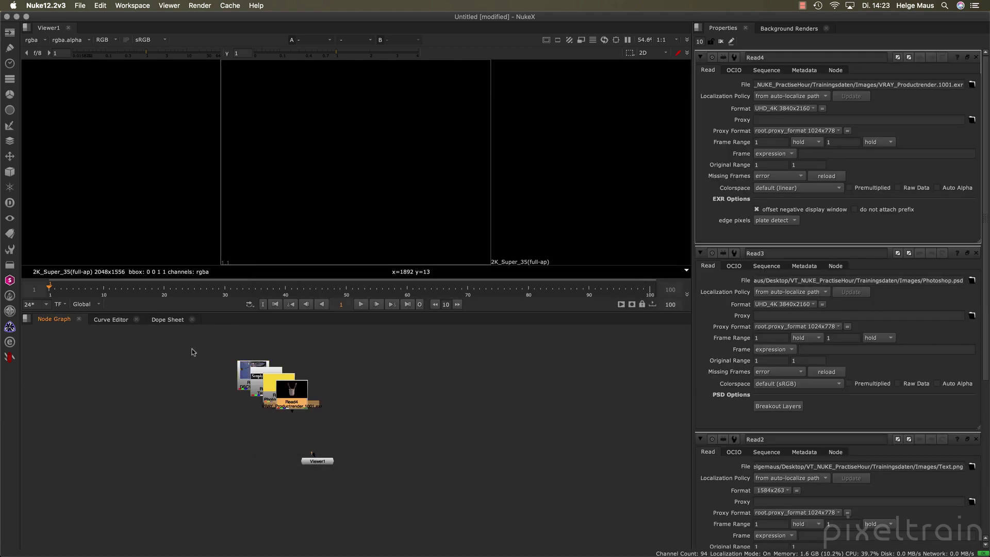
# Step: Select the four overlapping Read nodes and auto-arrange them in a row
pyautogui.click(360, 415)
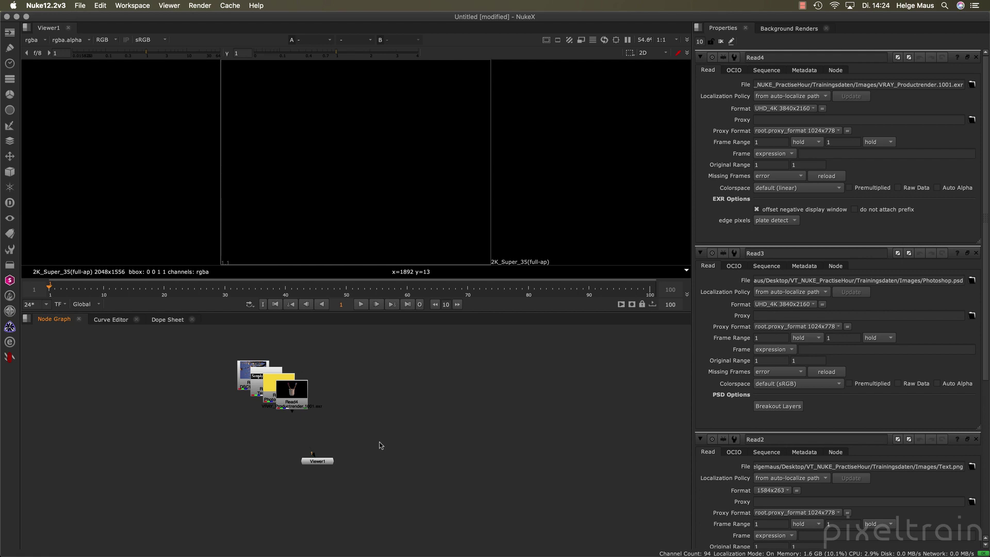
pyautogui.moveTo(210, 344); pyautogui.dragTo(365, 430)
pyautogui.press('l')
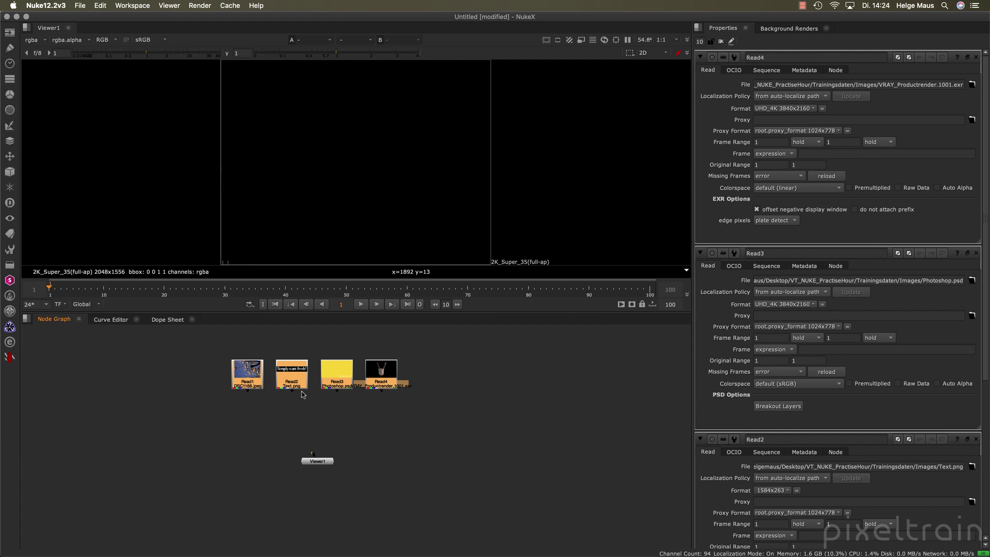
# Step: Close all open node properties and resize the panes to give the viewer more width and height
pyautogui.click(720, 42)
pyautogui.moveTo(693, 252); pyautogui.dragTo(814, 256)
pyautogui.moveTo(556, 313); pyautogui.dragTo(557, 363)
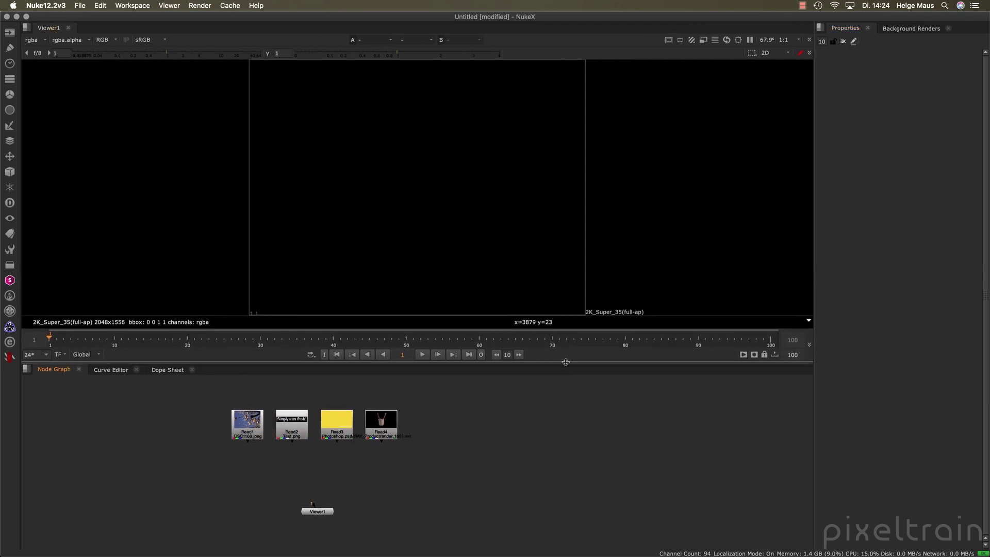
# Step: Move the Viewer node closer to the Read nodes and connect its input to the DSC1166.jpeg Read node
pyautogui.moveTo(321, 517); pyautogui.dragTo(326, 482)
pyautogui.scroll(5, 301, 450)
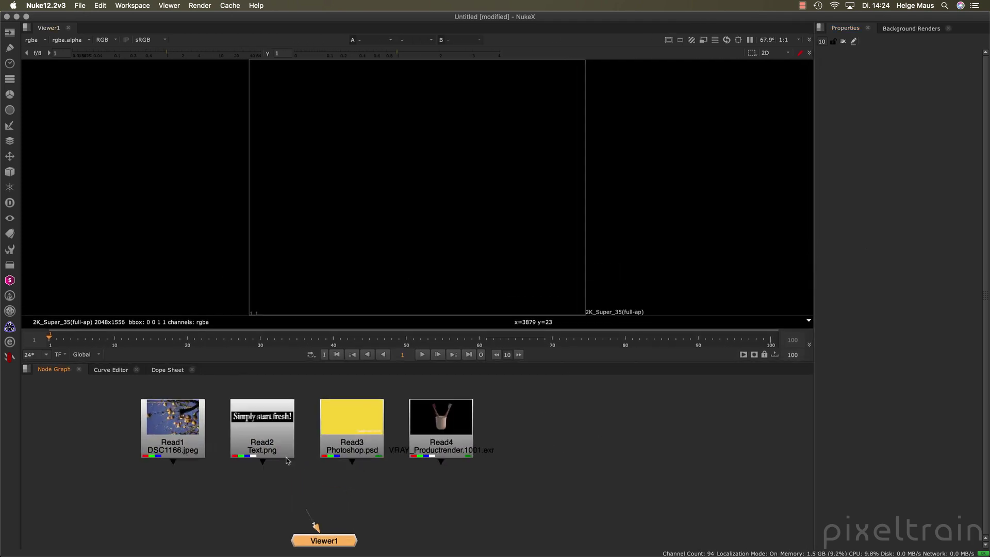
pyautogui.moveTo(302, 450); pyautogui.dragTo(303, 472, button='middle')
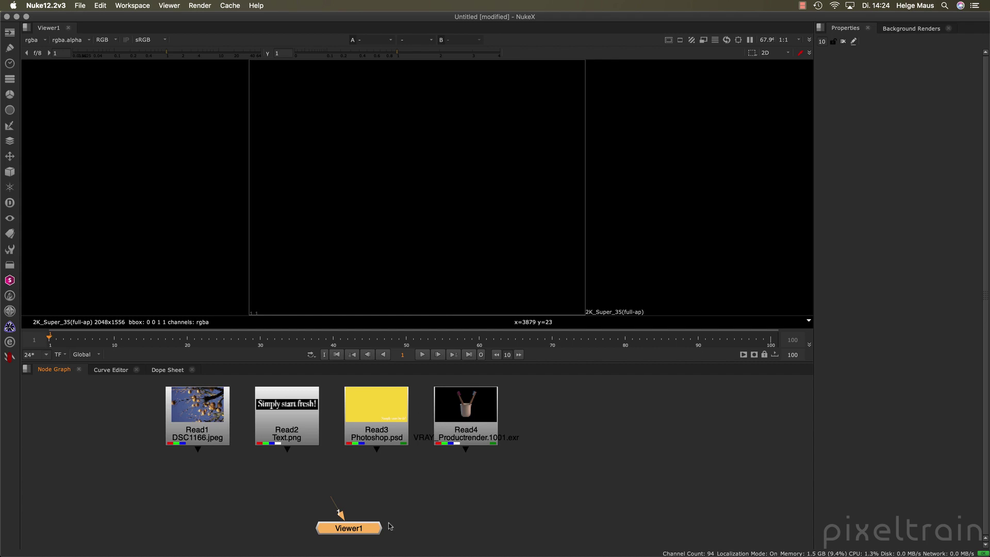
pyautogui.moveTo(340, 515); pyautogui.dragTo(212, 433)
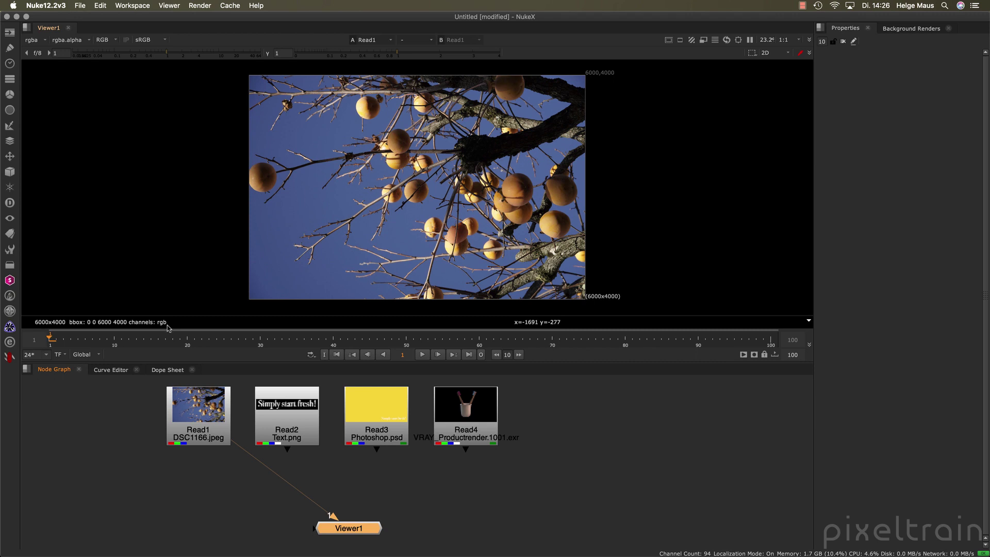
pyautogui.moveTo(167, 328)
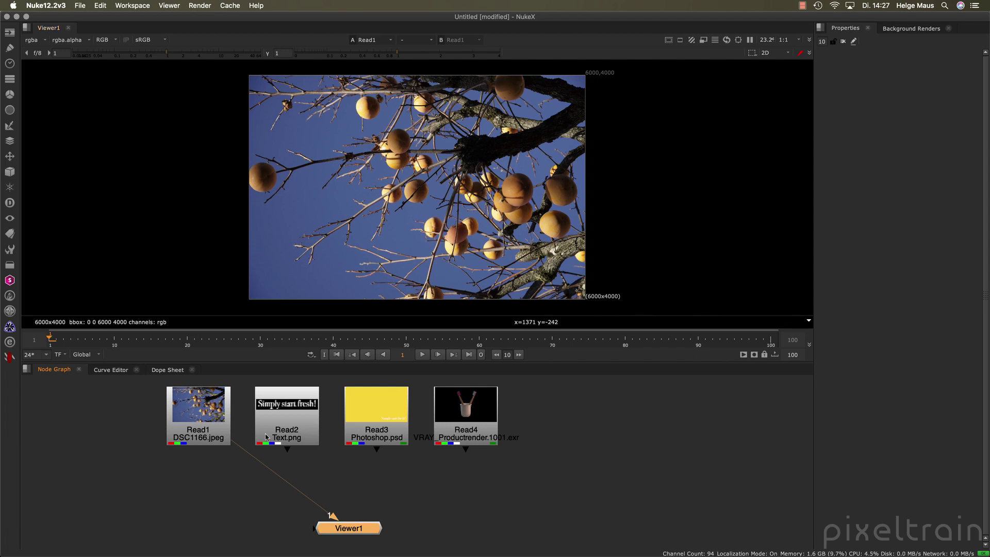
# Step: Show Text.png and VRAY_Productrender.1001.exr one after the other in the viewer and check their channels
pyautogui.press('1')
pyautogui.scroll(6, 415, 219)
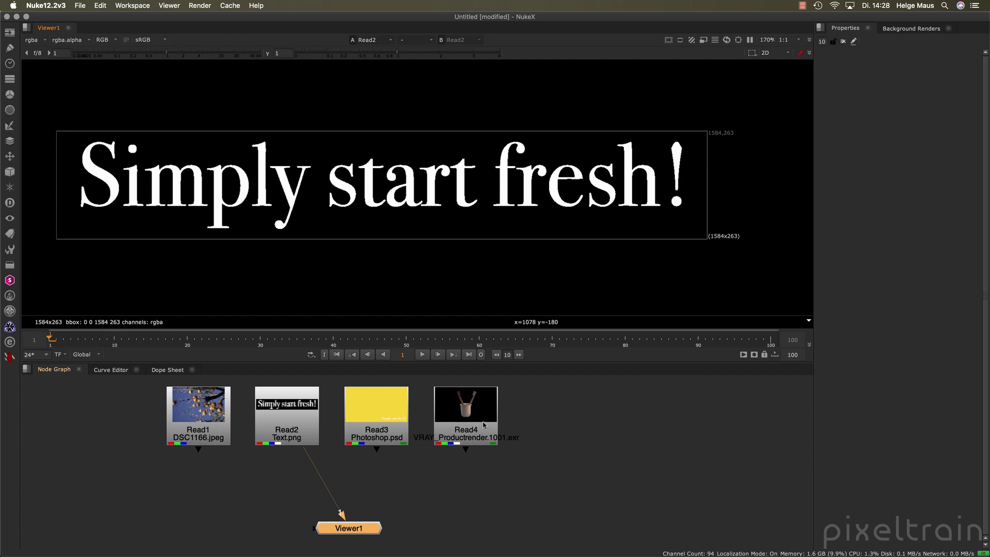
pyautogui.click(474, 436)
pyautogui.press('1')
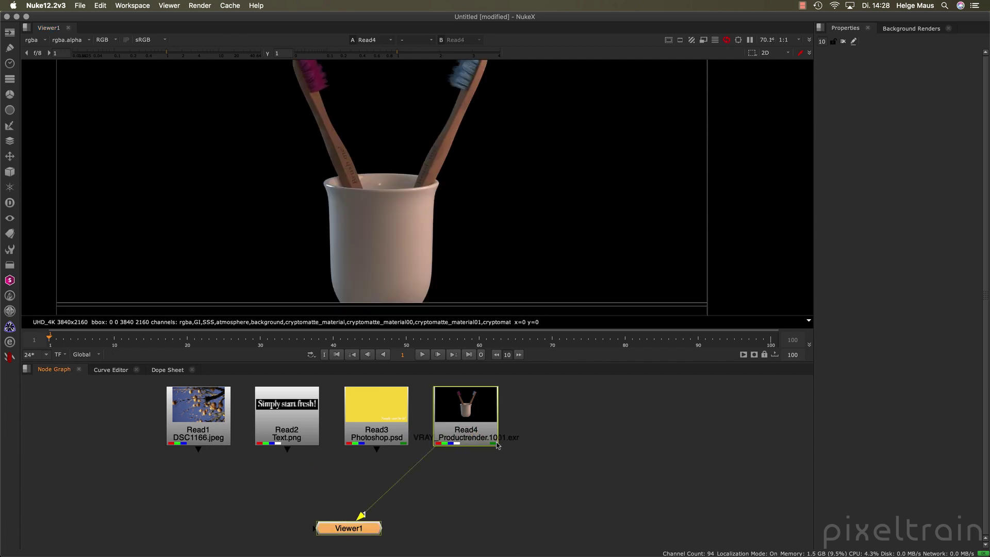
pyautogui.click(500, 439)
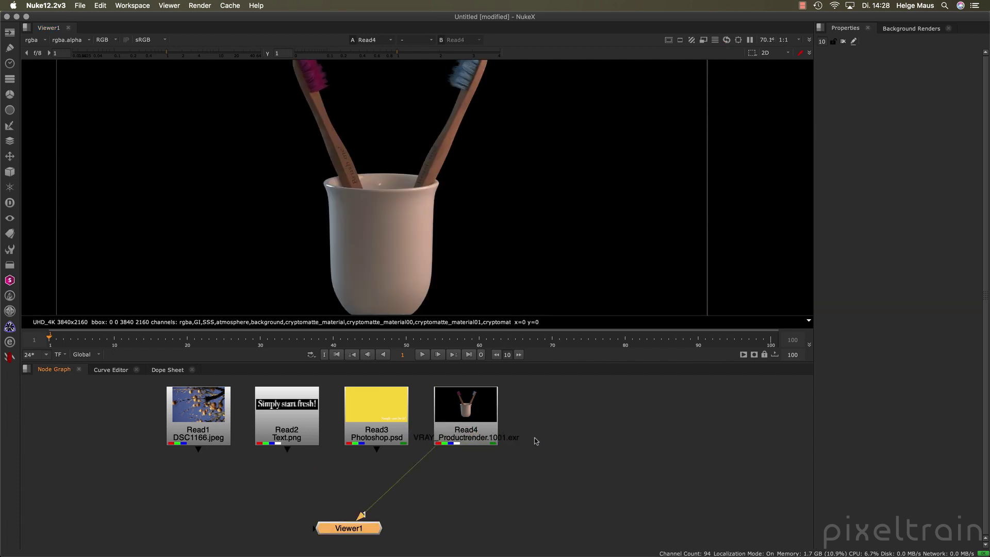
pyautogui.click(484, 435)
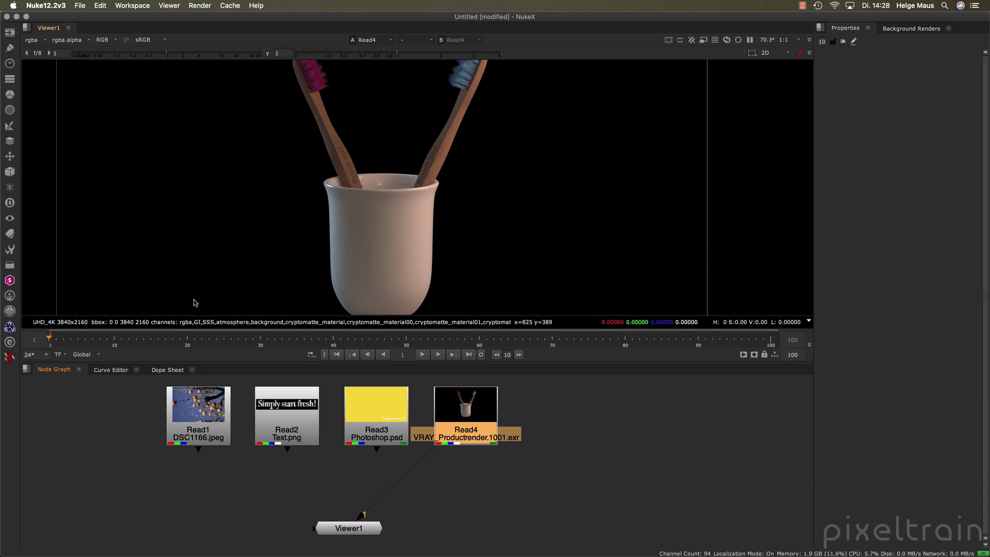
pyautogui.moveTo(191, 326)
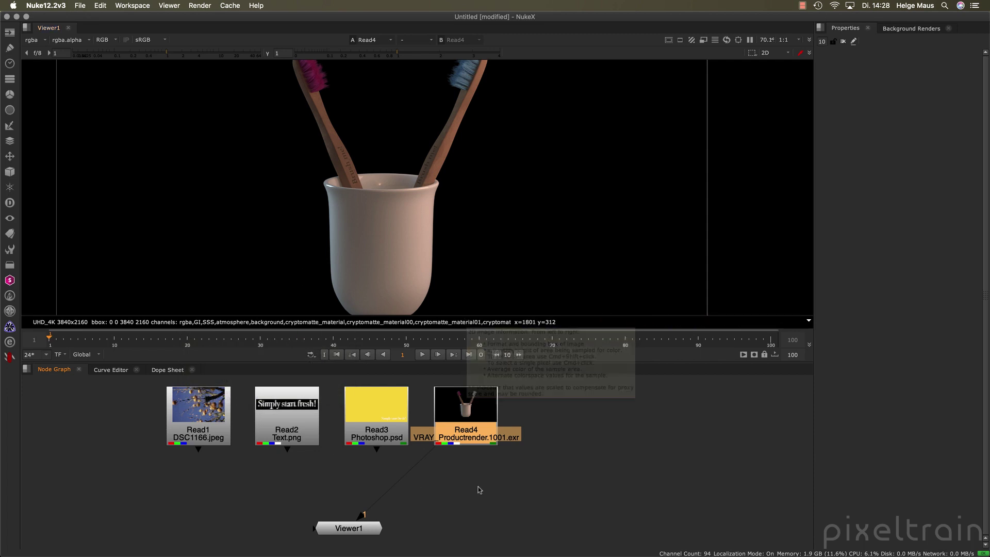
# Step: Display Photoshop.psd in the viewer, fit the whole image in view and check its channel list
pyautogui.click(479, 470)
pyautogui.scroll(5, 469, 467)
pyautogui.moveTo(443, 488); pyautogui.dragTo(440, 483, button='middle')
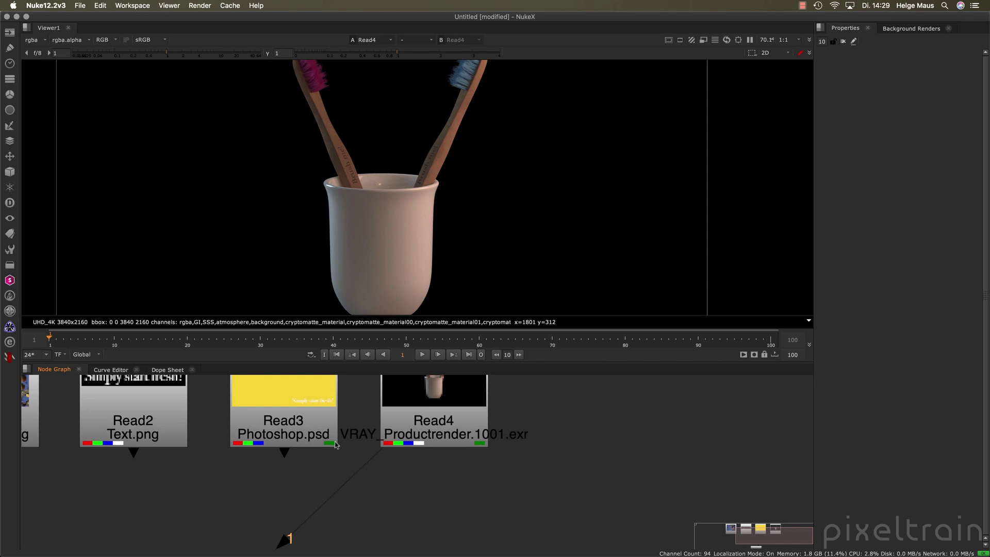
pyautogui.click(300, 424)
pyautogui.press('1')
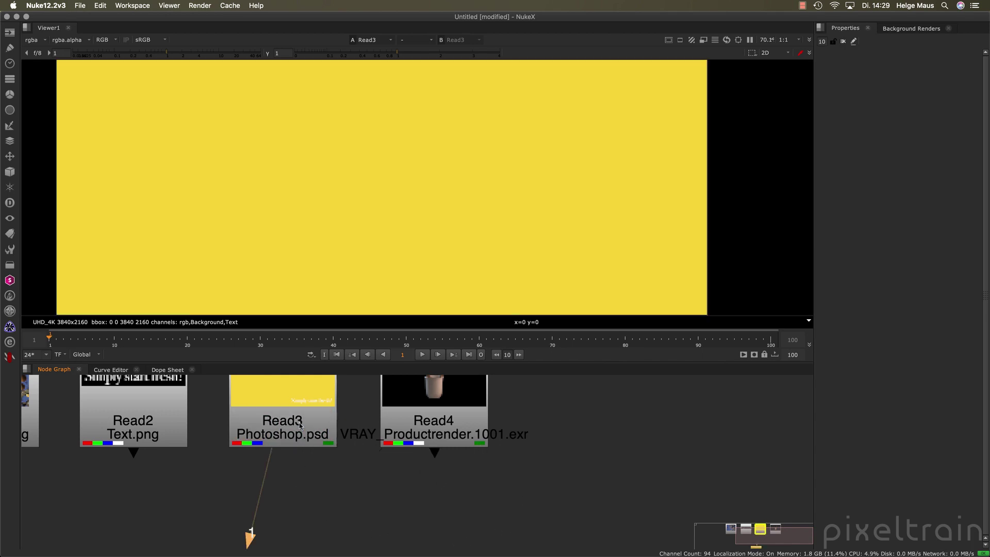
pyautogui.scroll(-3, 400, 214)
pyautogui.scroll(3, 392, 218)
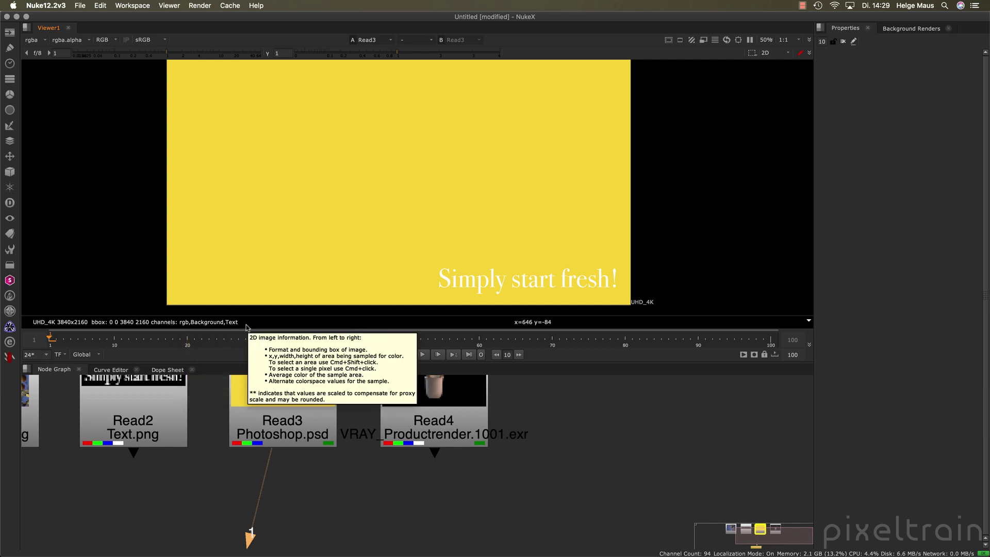
pyautogui.scroll(-2, 433, 223)
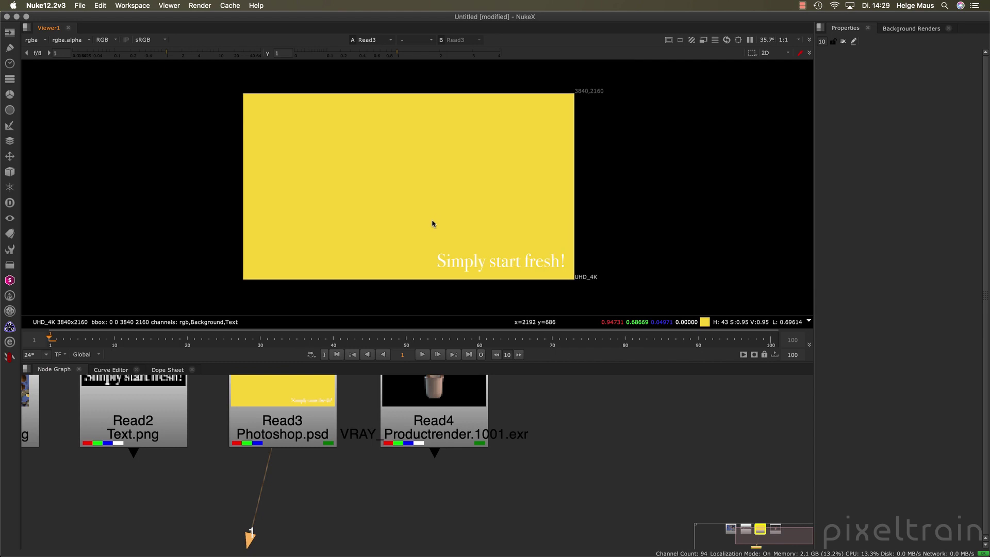
# Step: Toggle the viewer repeatedly between the alpha channel and RGB to inspect the alpha of Photoshop.psd
pyautogui.moveTo(309, 493); pyautogui.dragTo(458, 510, button='middle')
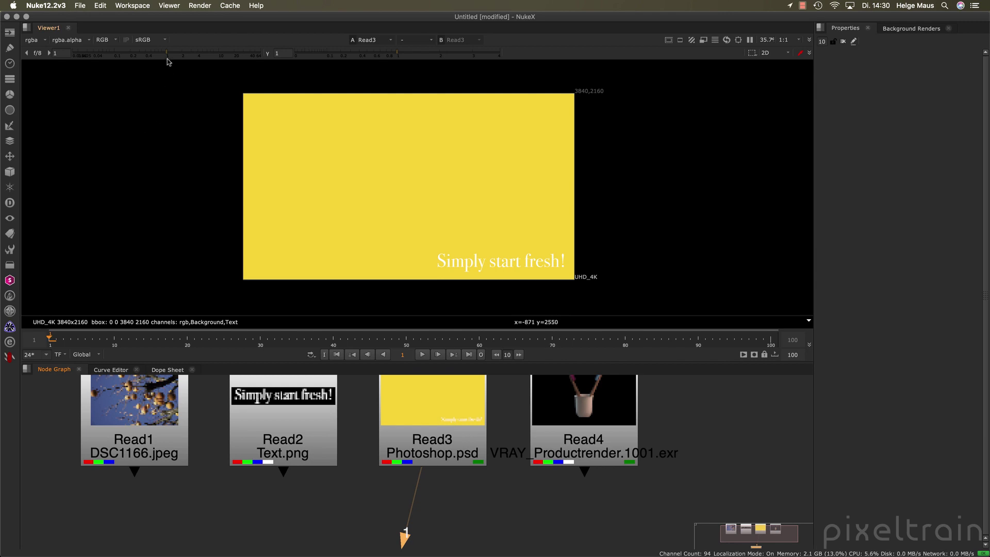
pyautogui.click(116, 41)
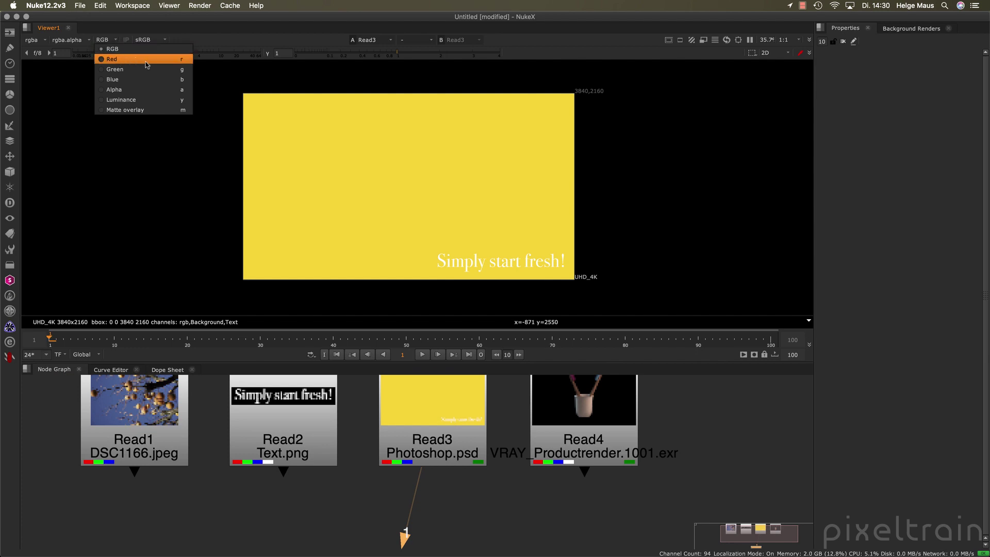
pyautogui.click(190, 90)
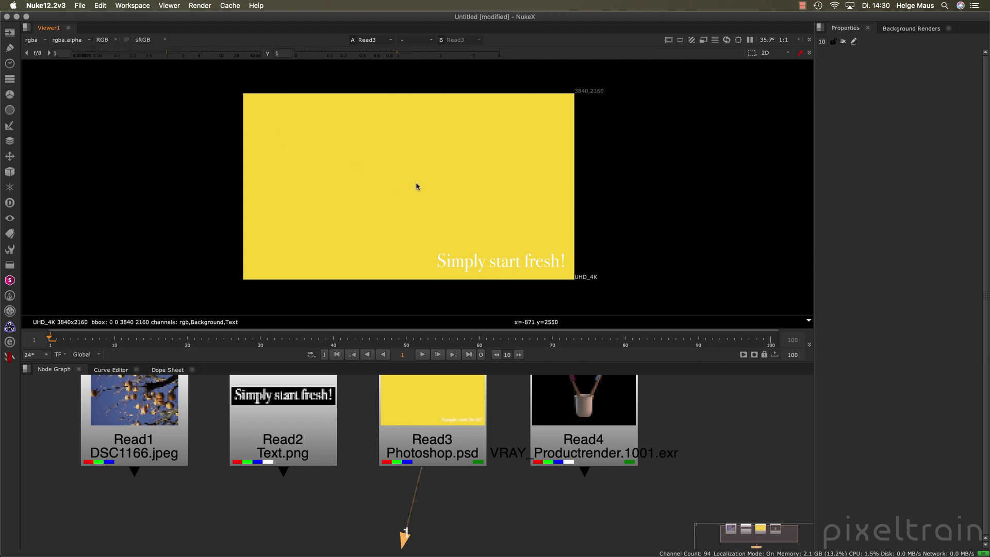
pyautogui.press('a')
pyautogui.press('a')
pyautogui.press('a')
pyautogui.press('a')
pyautogui.press('a')
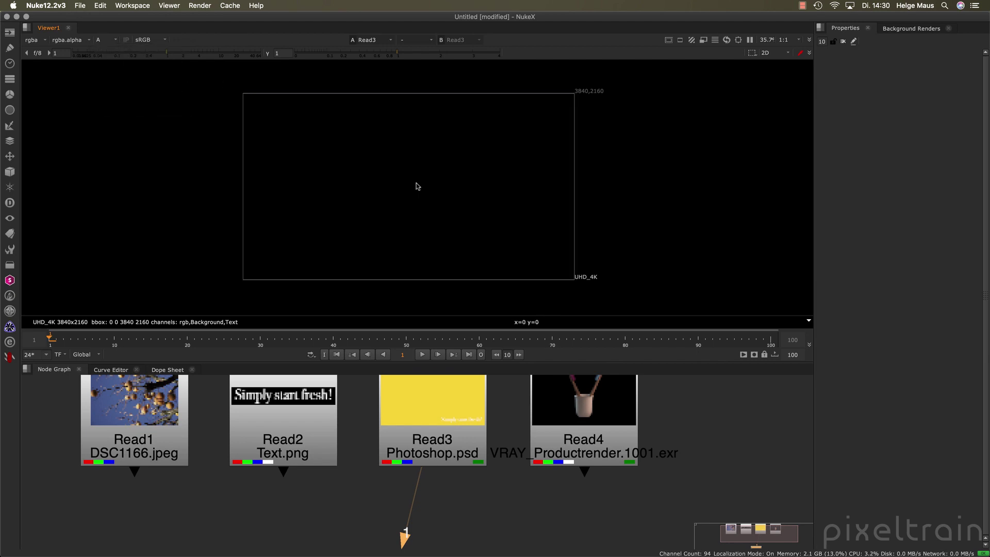
pyautogui.press('a')
pyautogui.press('a')
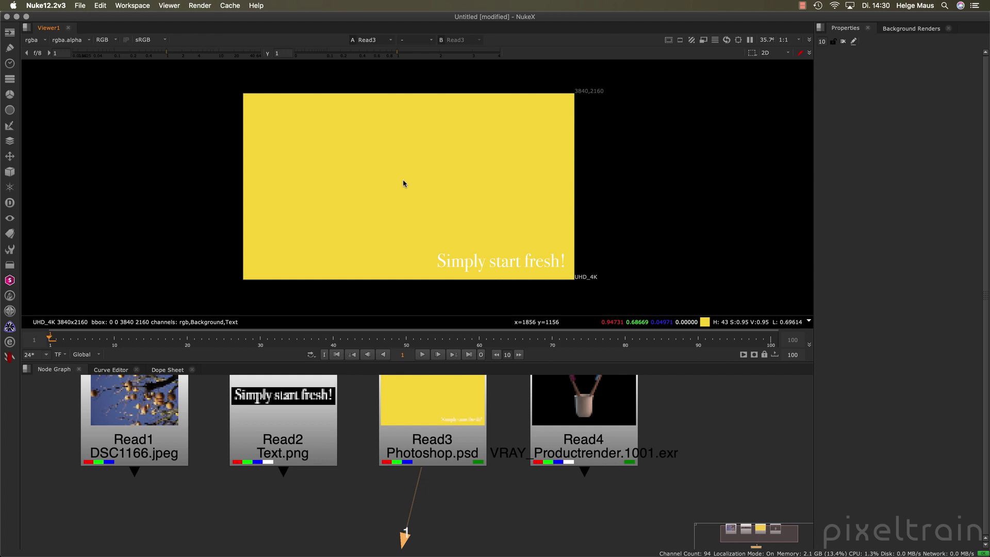
pyautogui.press('a')
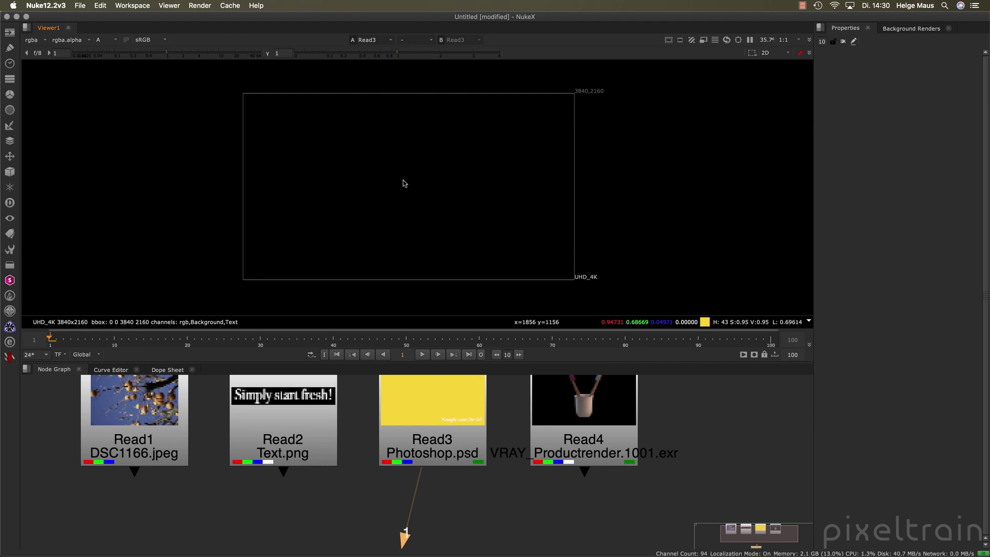
pyautogui.press('a')
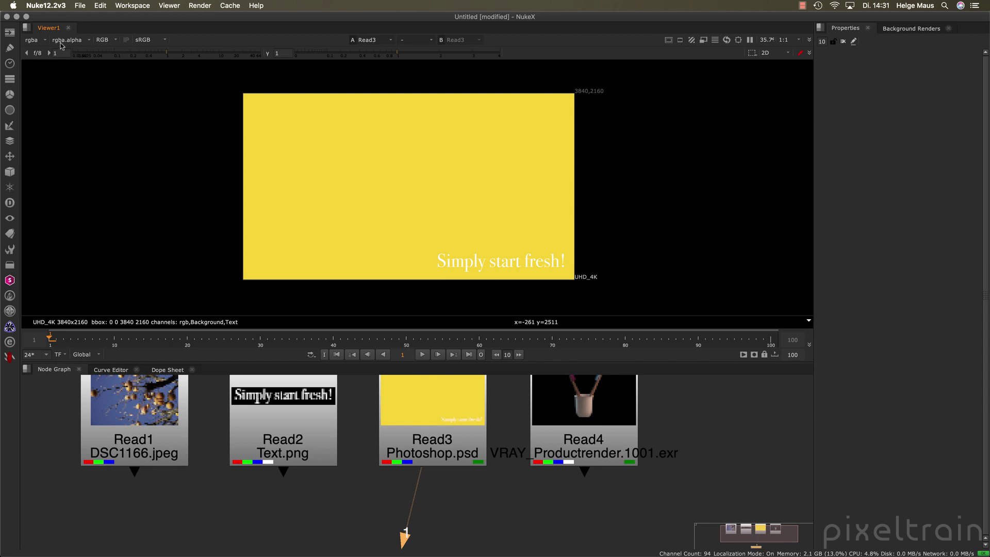
# Step: Set the viewer's alpha channel to Text.alpha and display that alpha for Photoshop.psd
pyautogui.click(90, 43)
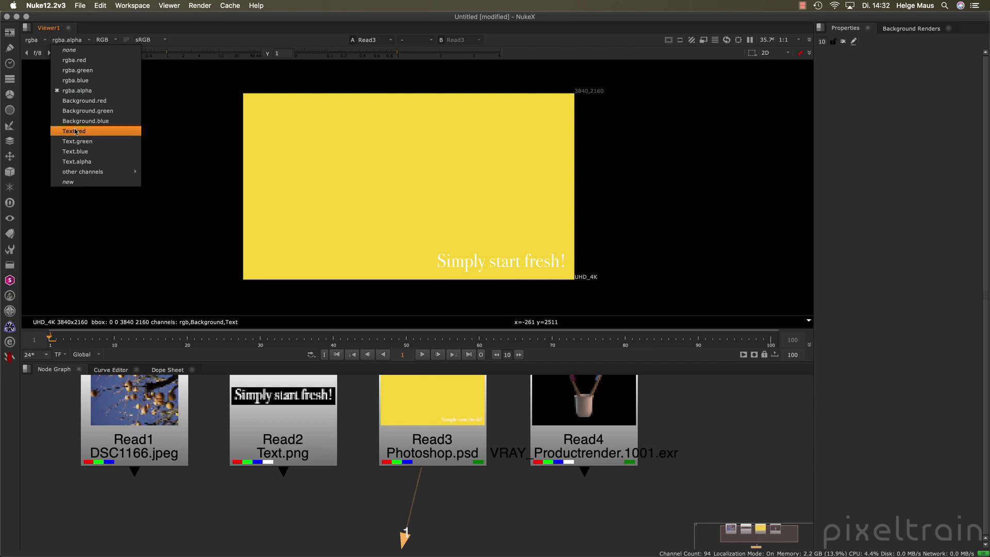
pyautogui.click(82, 161)
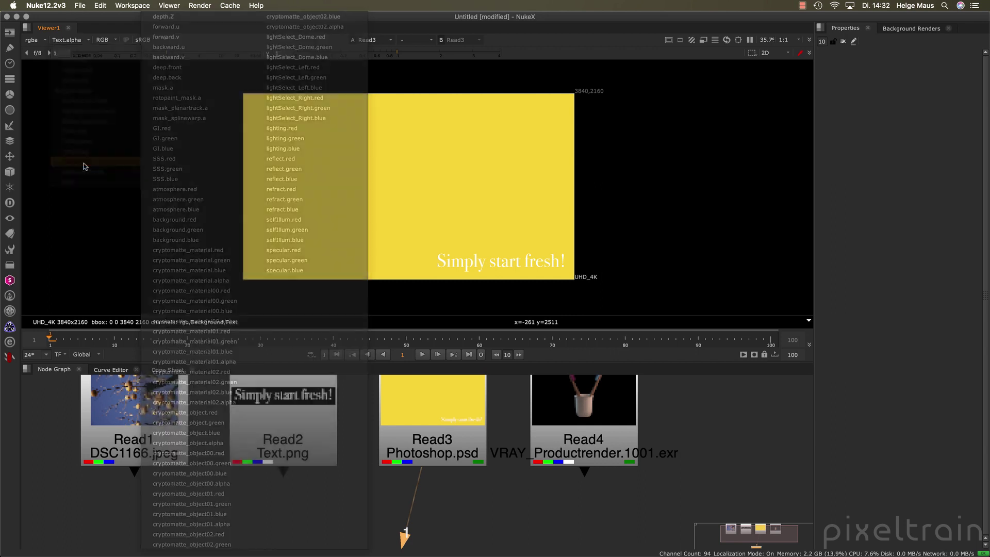
pyautogui.press('a')
pyautogui.press('a')
pyautogui.press('a')
pyautogui.press('a')
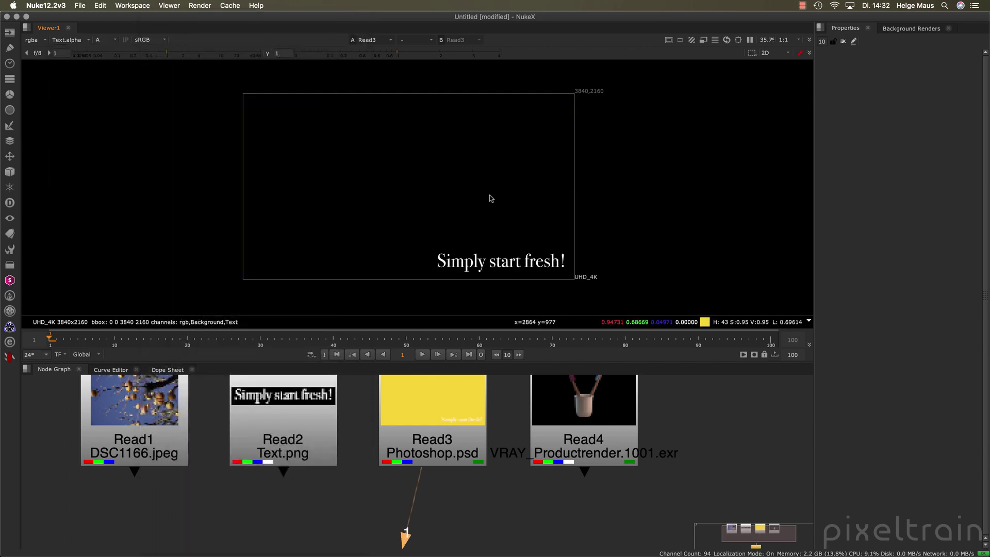
# Step: Compare Text.alpha with the RGB view of Photoshop.psd and set the viewer's alpha channel to rgba.alpha
pyautogui.press('a')
pyautogui.press('a')
pyautogui.press('a')
pyautogui.press('a')
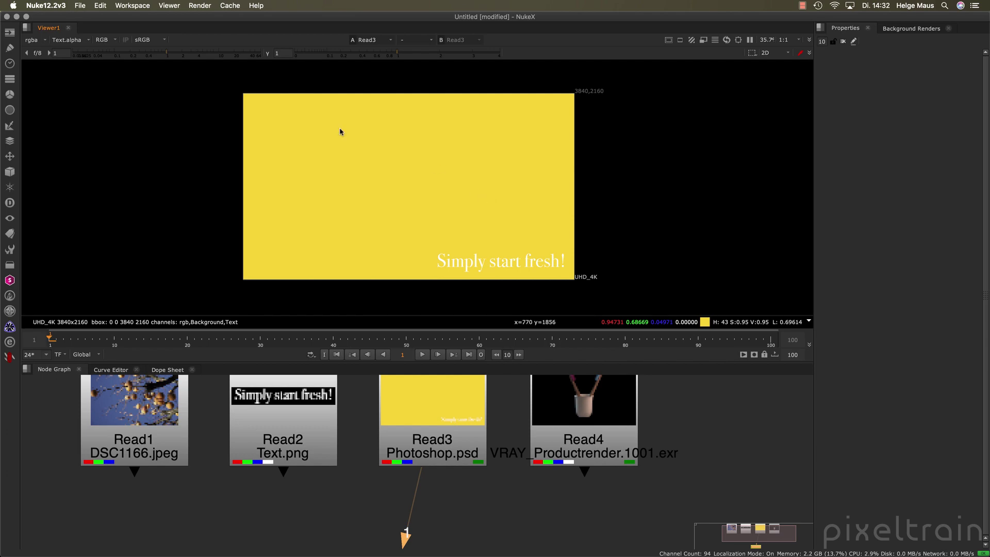
pyautogui.click(80, 46)
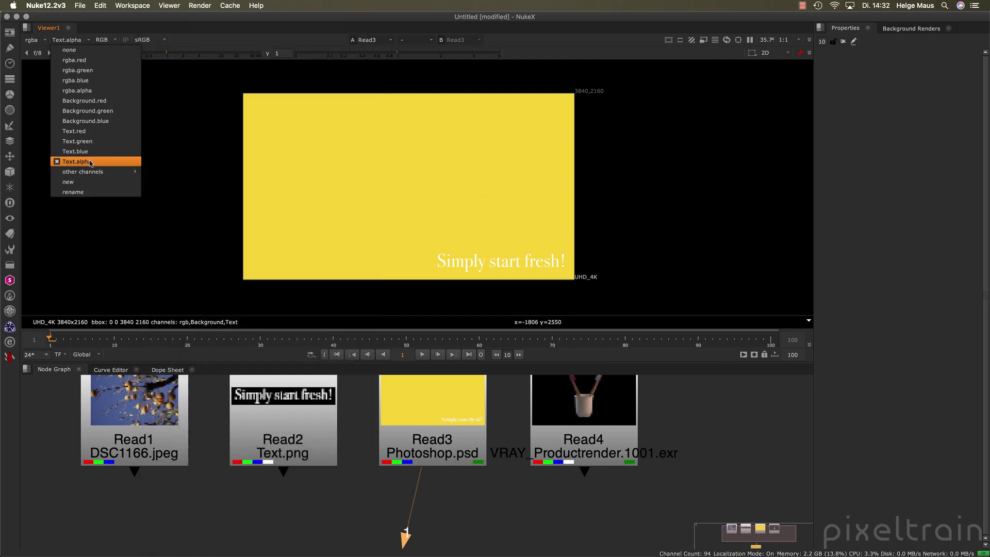
pyautogui.click(86, 91)
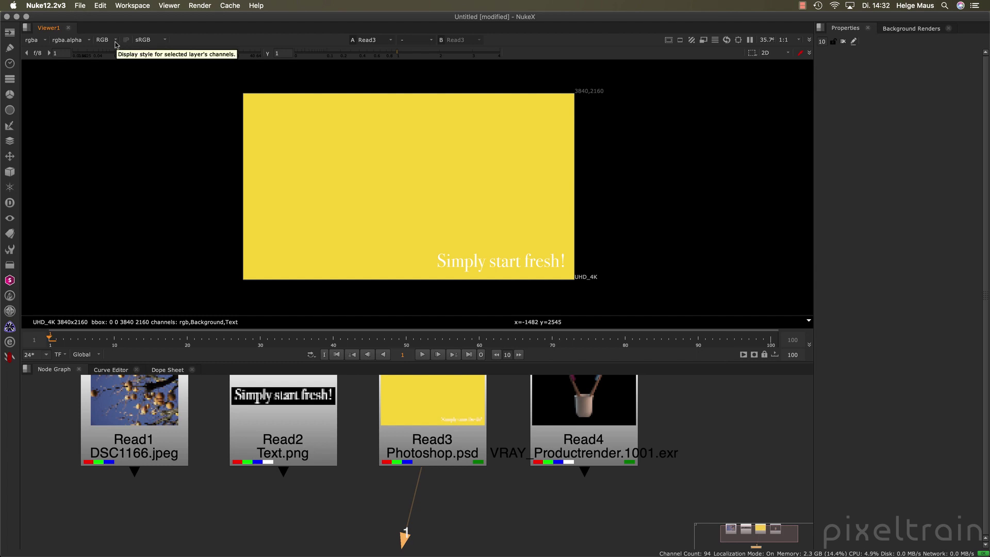
# Step: Show the Background layer and the Text layer of Photoshop.psd one after the other in the viewer
pyautogui.click(44, 40)
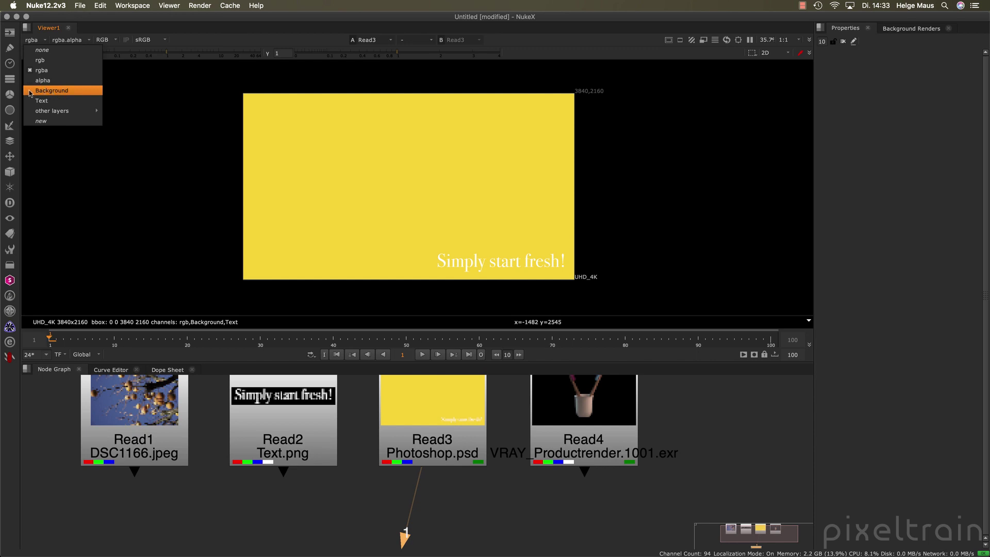
pyautogui.click(72, 93)
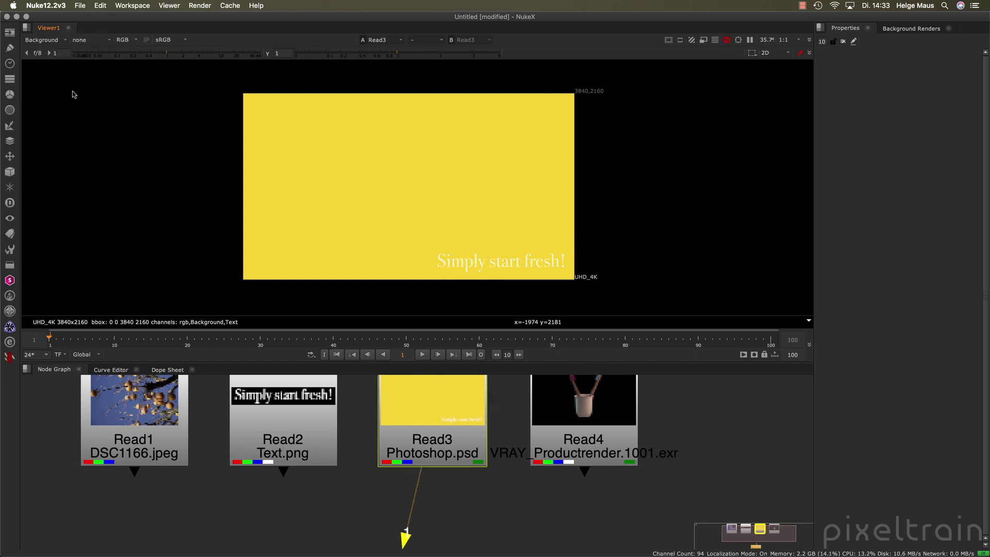
pyautogui.moveTo(387, 146); pyautogui.dragTo(378, 154, button='middle')
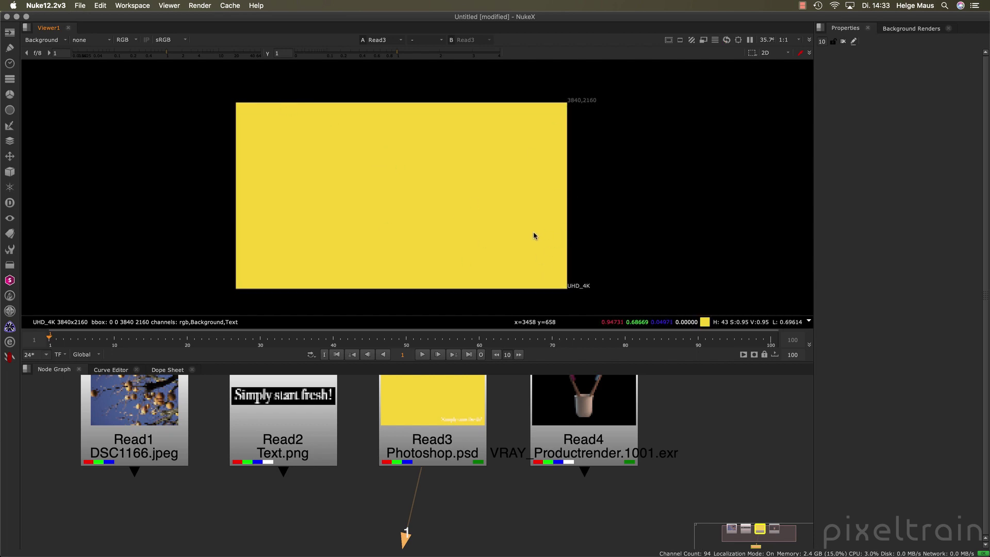
pyautogui.click(65, 41)
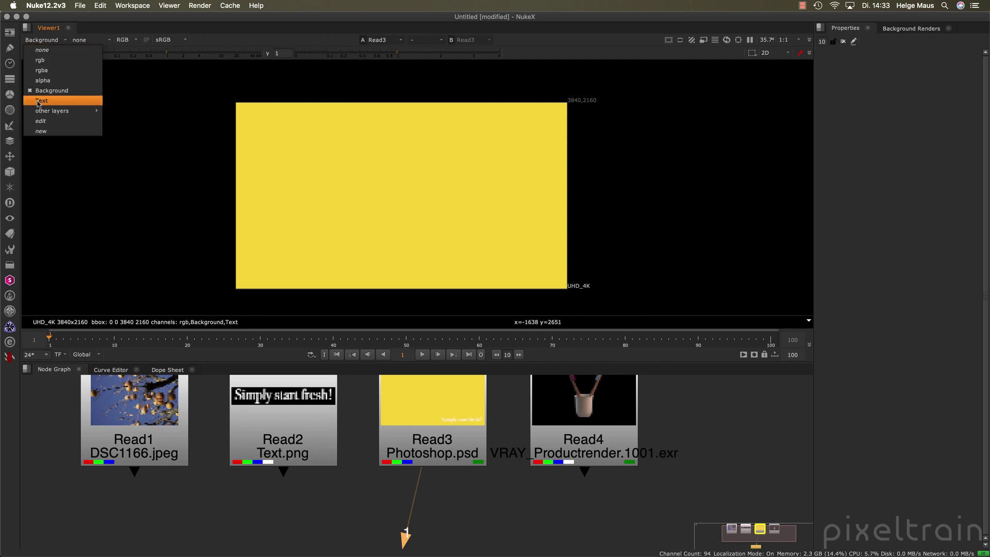
pyautogui.click(66, 102)
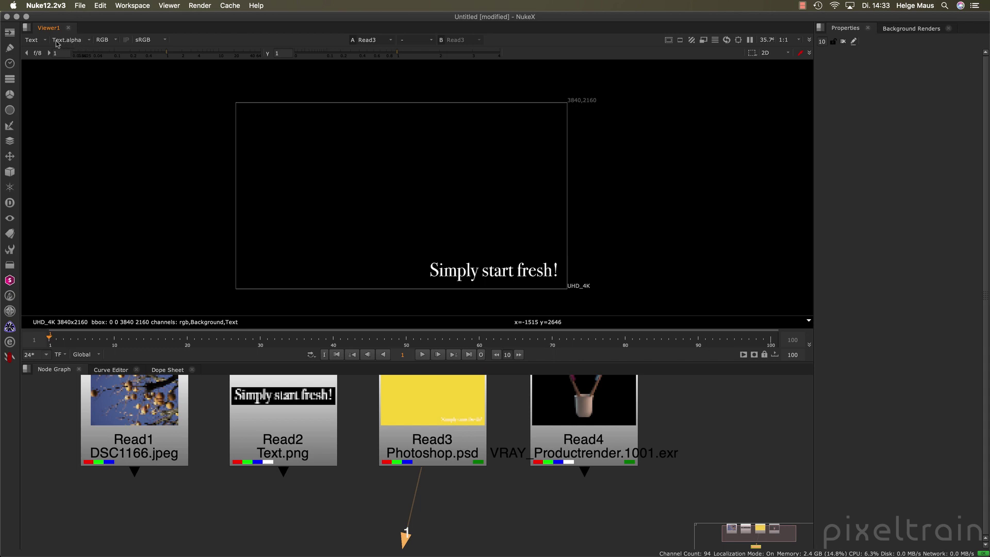
# Step: Review the alpha channel options and the layer list of Photoshop.psd, including the other layers known to the script
pyautogui.click(85, 43)
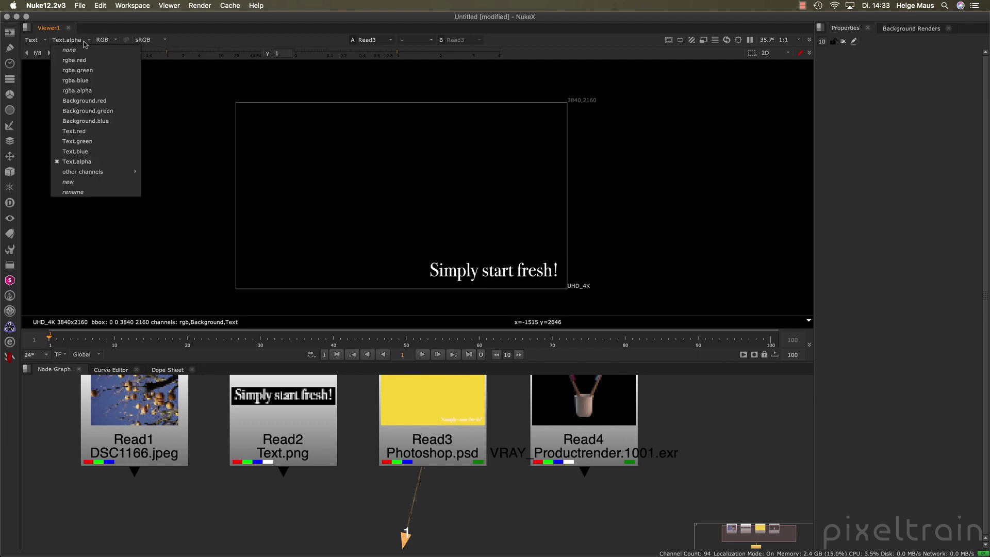
pyautogui.click(85, 44)
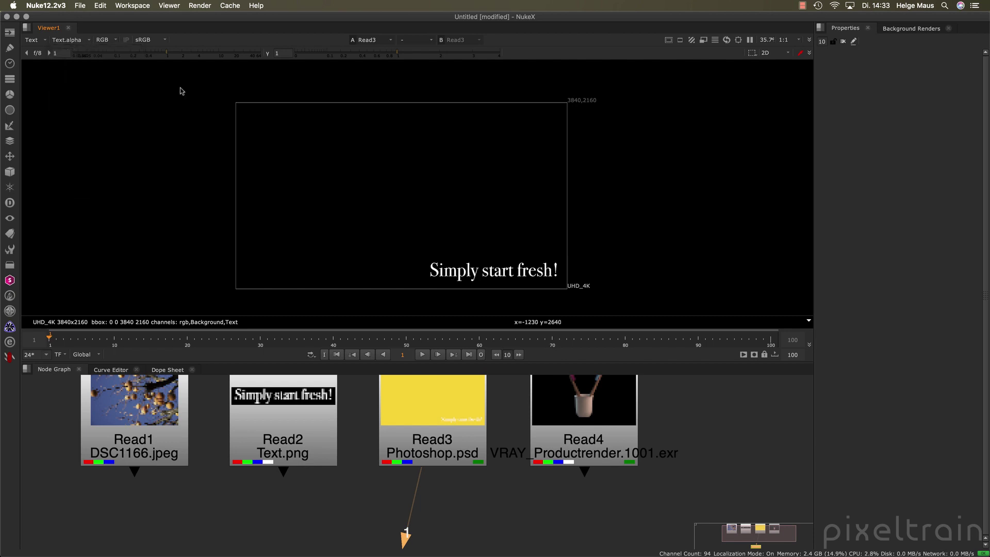
pyautogui.click(37, 40)
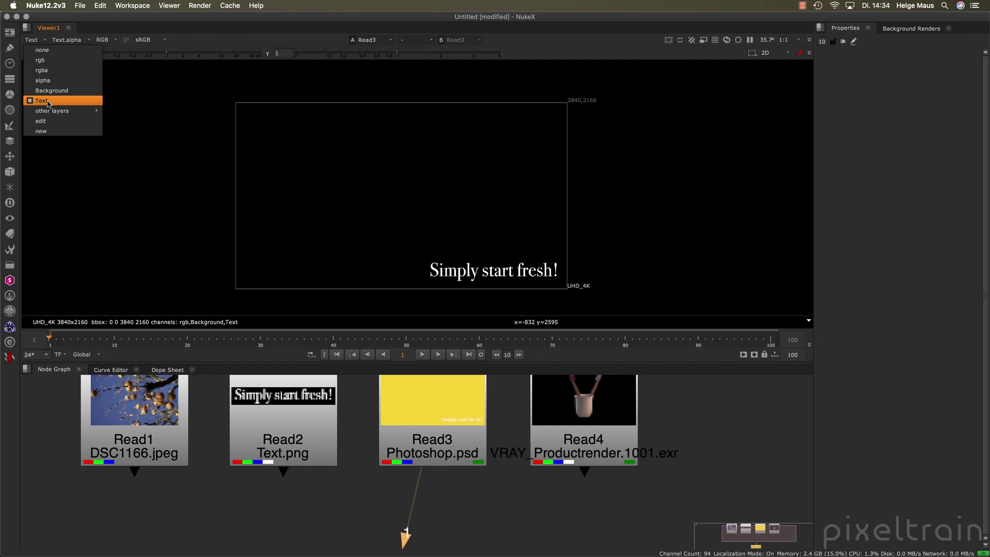
pyautogui.moveTo(48, 111)
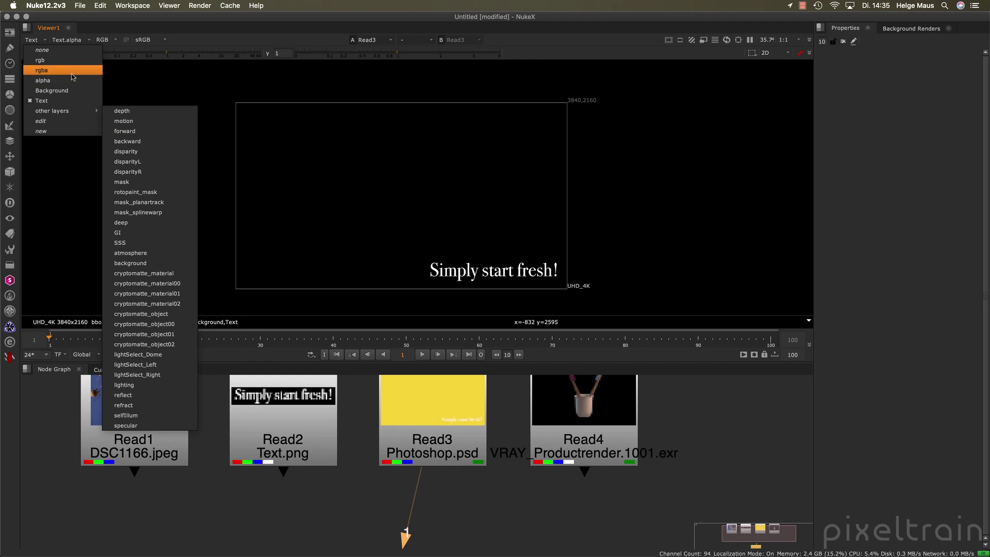
pyautogui.click(46, 420)
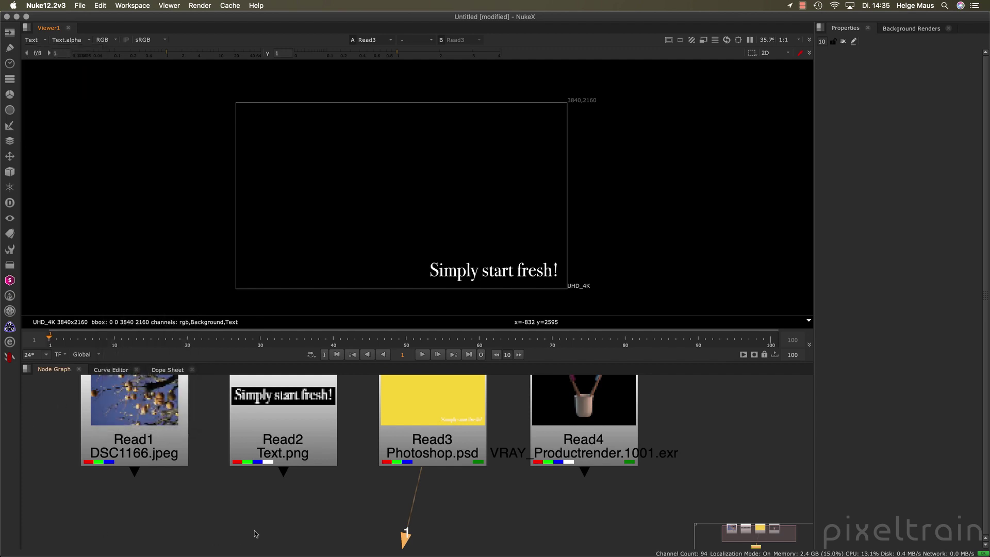
# Step: Display Text.png in the viewer and set the displayed layer to rgba
pyautogui.click(279, 411)
pyautogui.press('1')
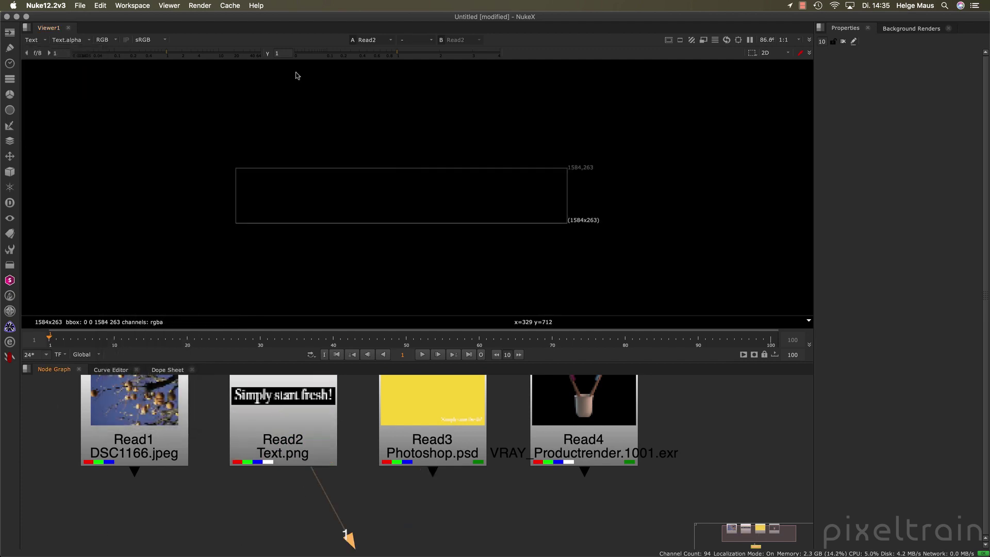
pyautogui.click(33, 39)
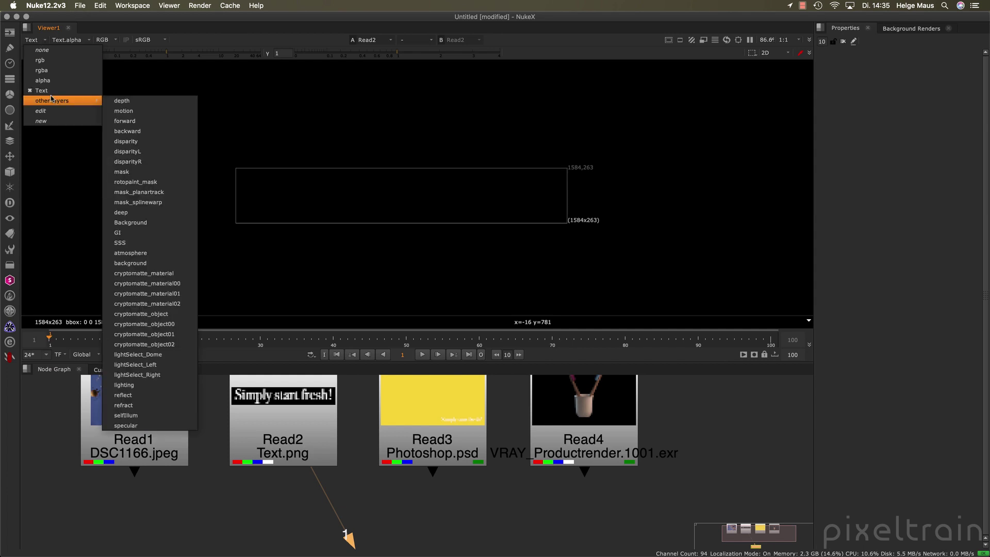
pyautogui.click(54, 74)
# Step: Show the alpha layer of Text.png and return the viewer to the rgba layer
pyautogui.click(41, 41)
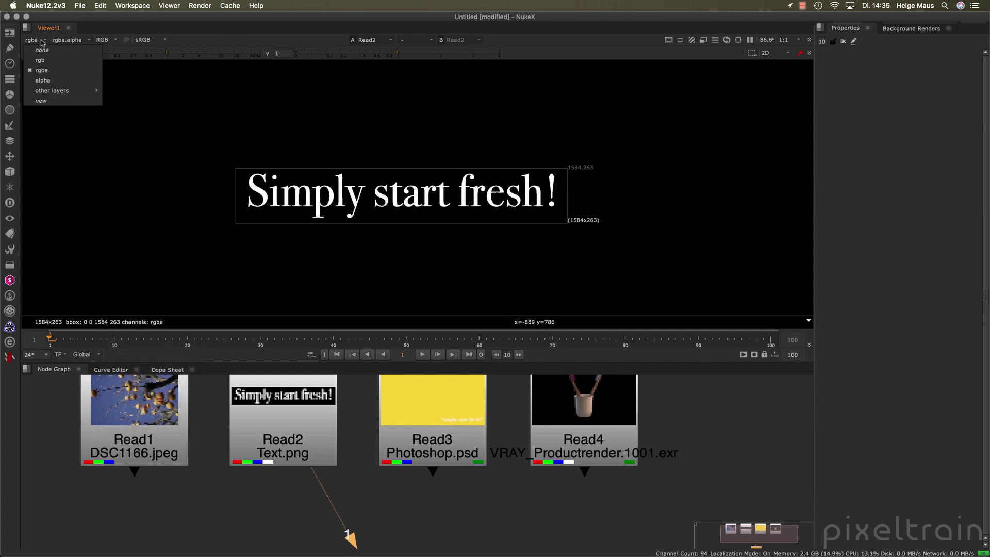
pyautogui.click(41, 82)
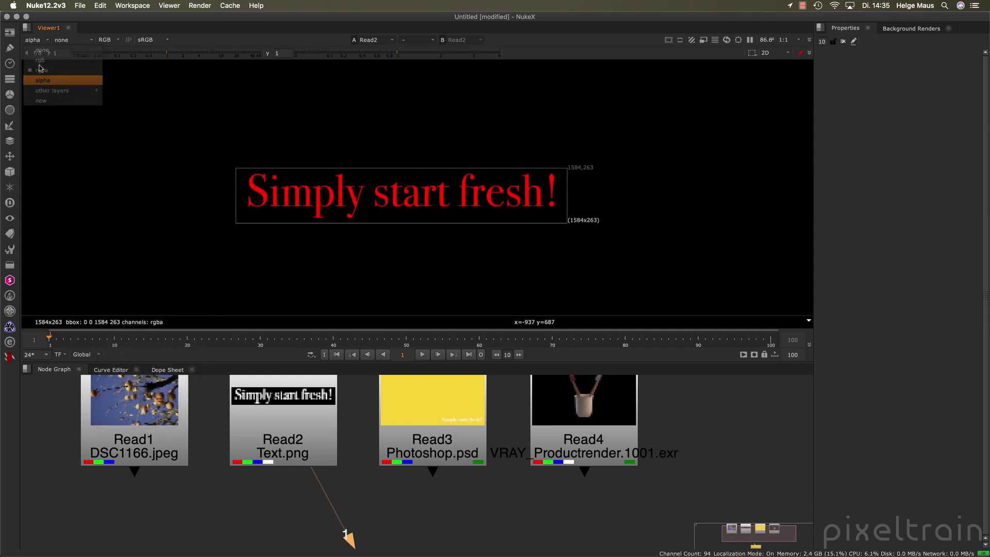
pyautogui.click(41, 41)
pyautogui.click(41, 70)
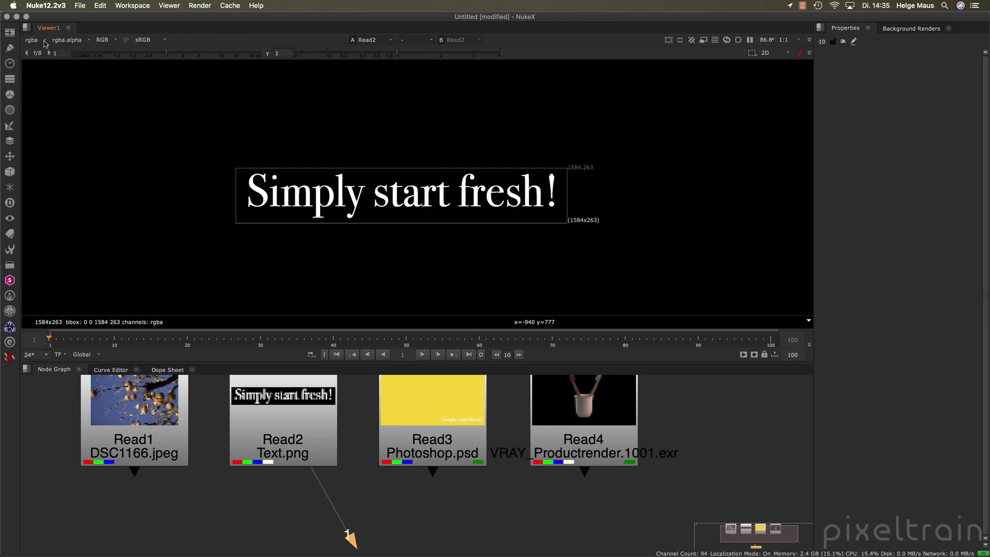
# Step: Check the available layers of Text.png, and display DSC1166.jpeg to check its layers as well
pyautogui.click(40, 41)
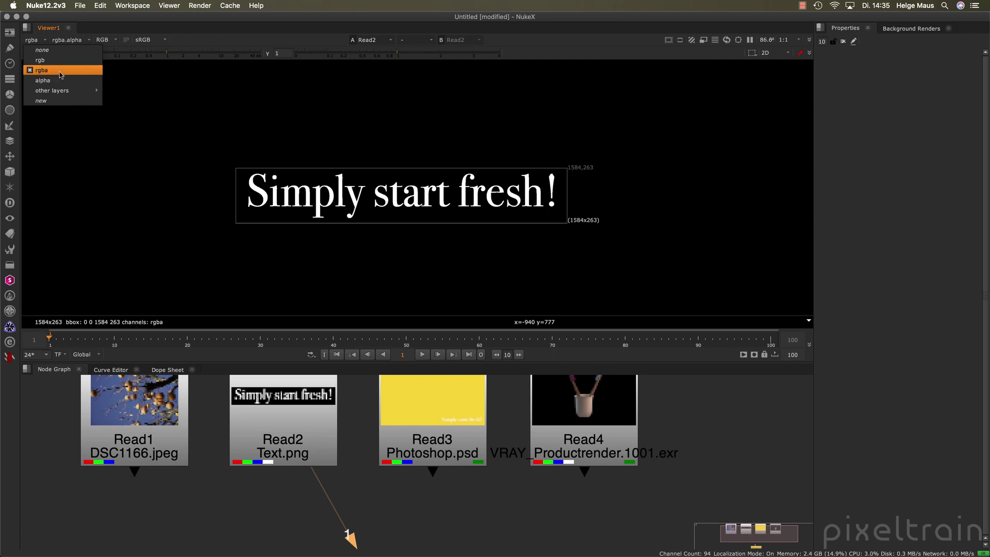
pyautogui.click(116, 512)
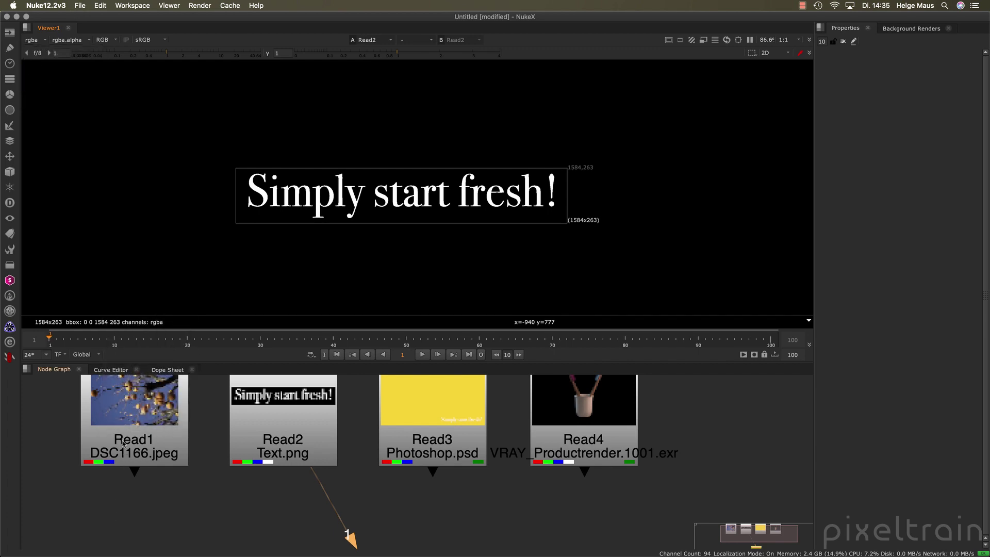
pyautogui.click(126, 441)
pyautogui.press('1')
pyautogui.click(50, 40)
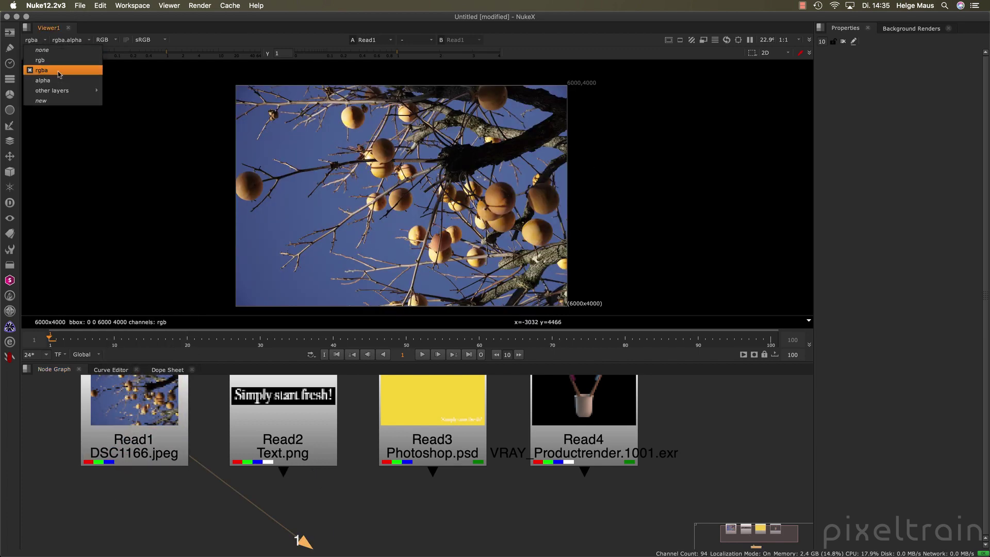
pyautogui.click(130, 497)
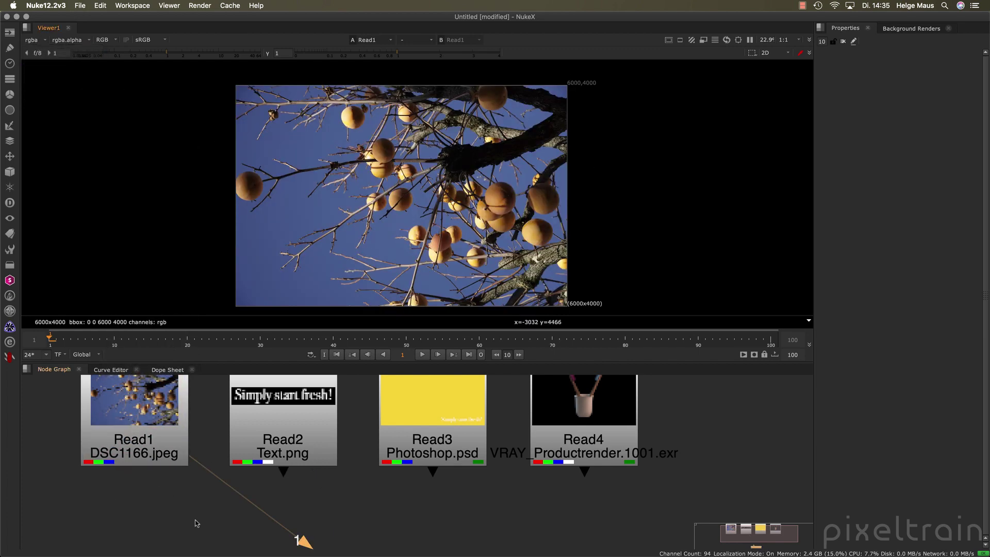
# Step: Display VRAY_Productrender.1001.exr in the viewer and inspect its lightSelect_Dome layer
pyautogui.click(608, 441)
pyautogui.press('1')
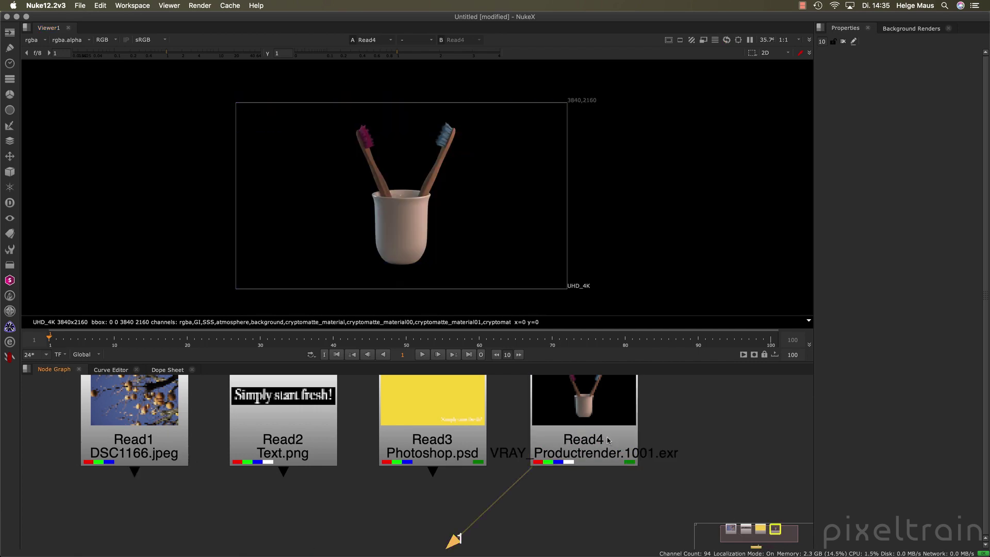
pyautogui.click(45, 42)
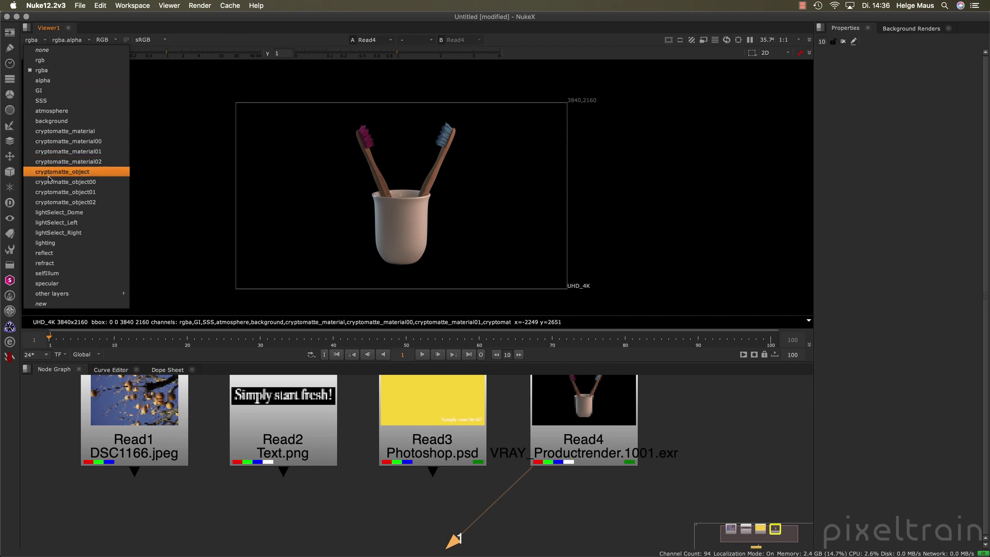
pyautogui.click(88, 214)
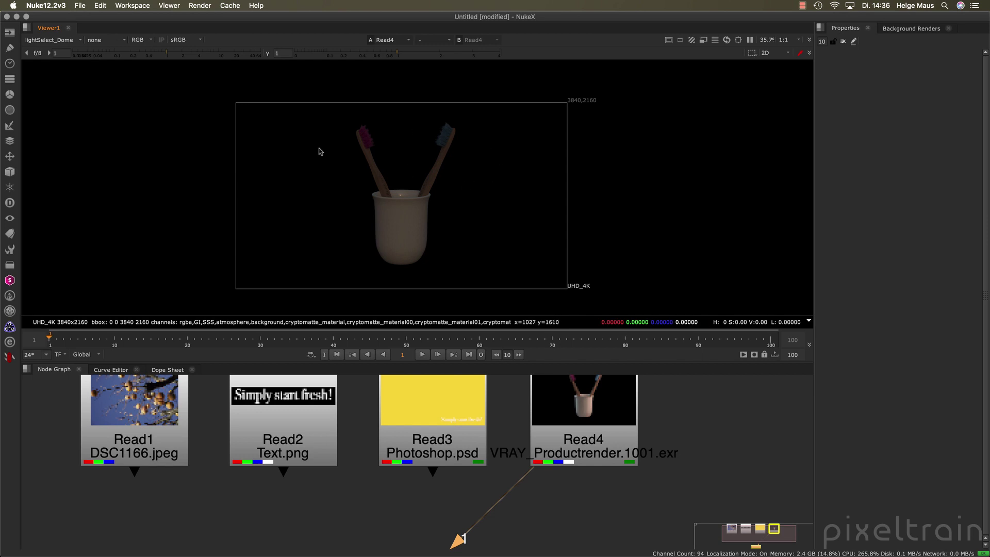
pyautogui.scroll(4, 433, 185)
pyautogui.scroll(-3, 433, 184)
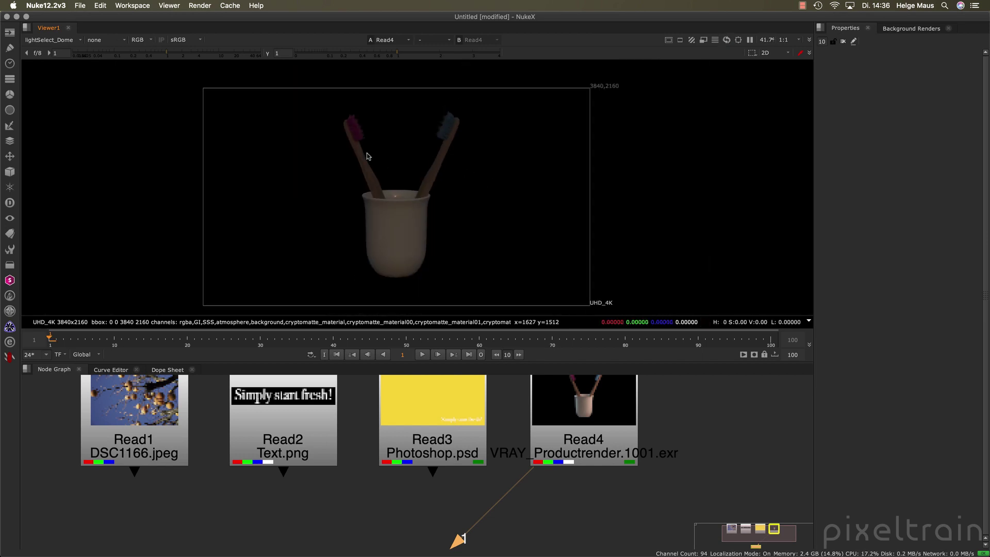
# Step: Review the layer and alpha channel lists of VRAY_Productrender.1001.exr and set the viewer back to the rgba layer
pyautogui.click(36, 41)
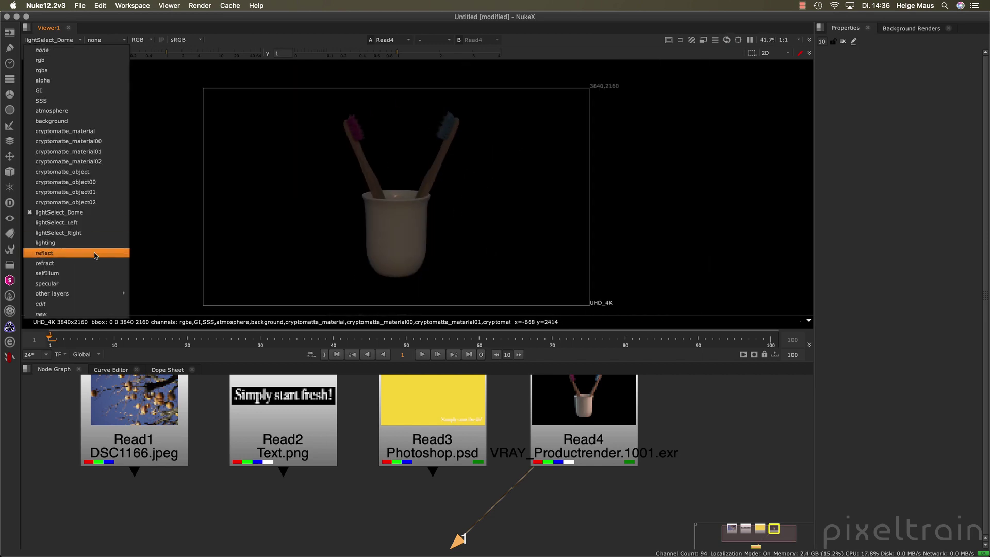
pyautogui.click(88, 214)
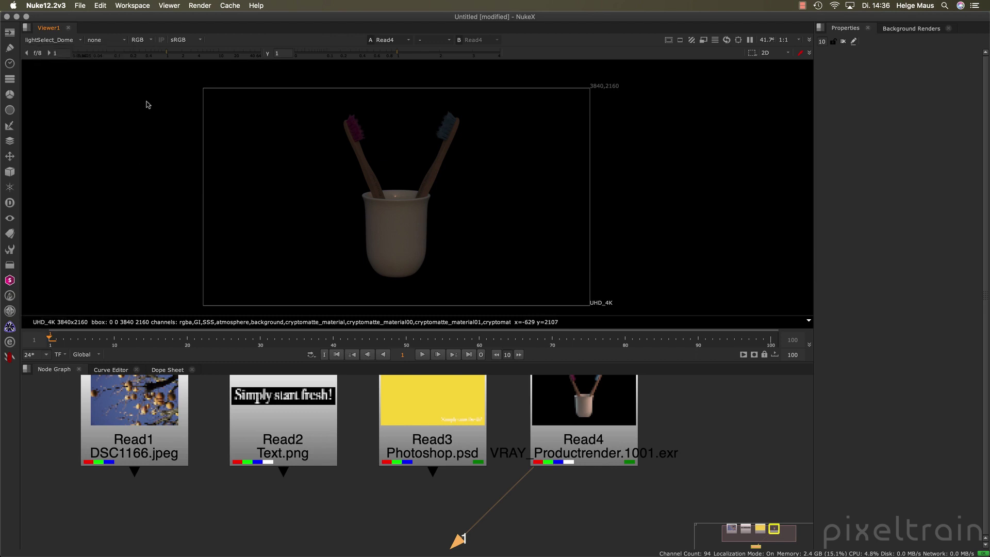
pyautogui.click(123, 42)
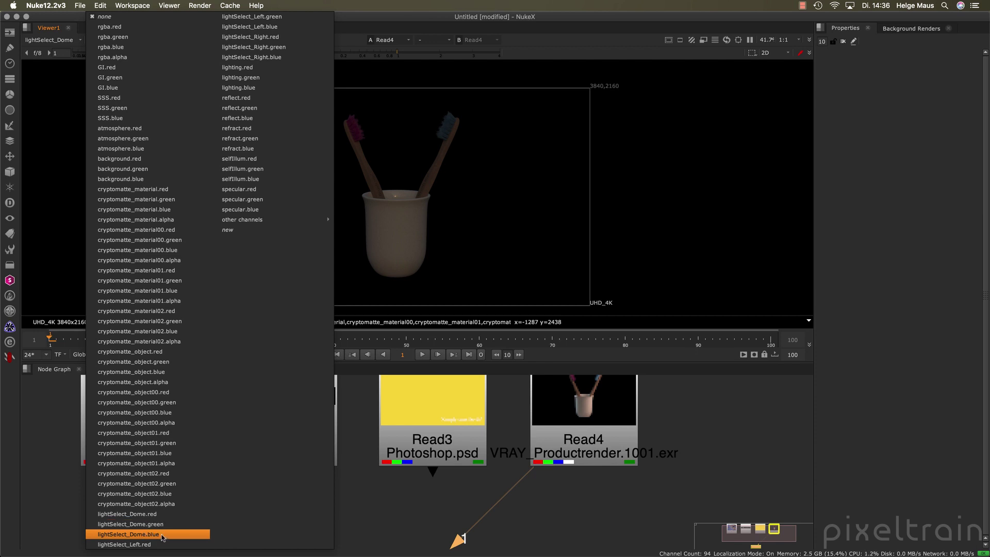
pyautogui.click(423, 523)
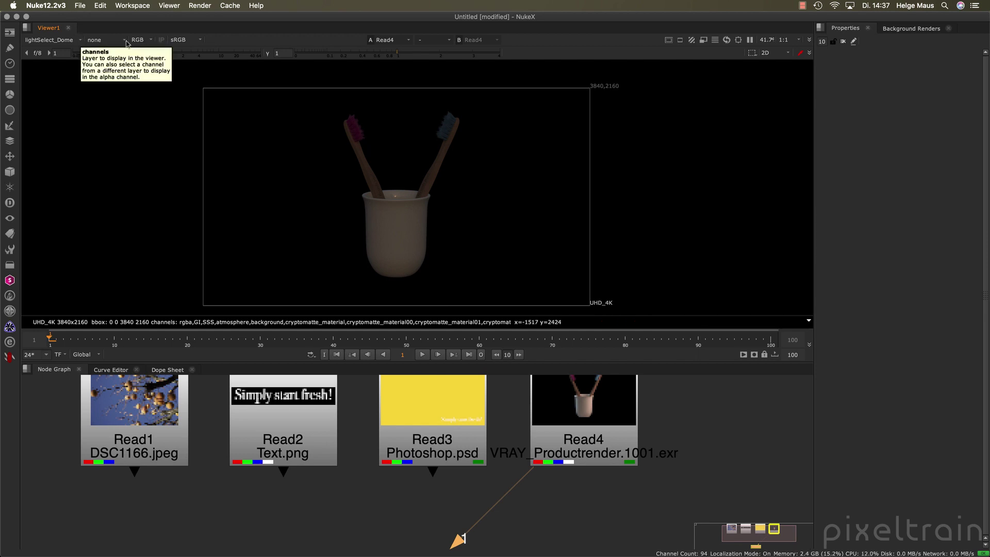
pyautogui.click(72, 44)
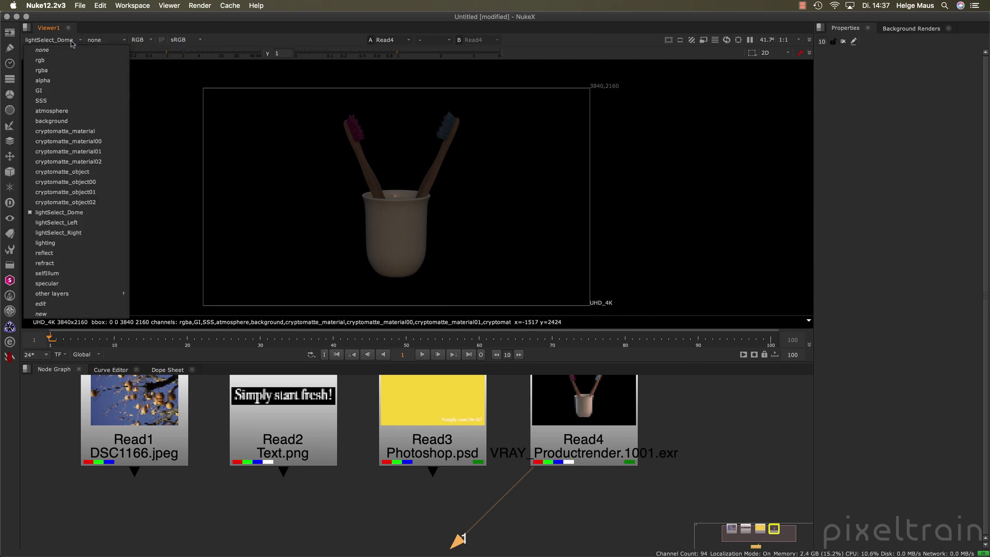
pyautogui.click(61, 73)
# Step: Enlarge the node graph area slightly and frame all four Read nodes and Viewer1 with free space beside them
pyautogui.scroll(-3, 327, 459)
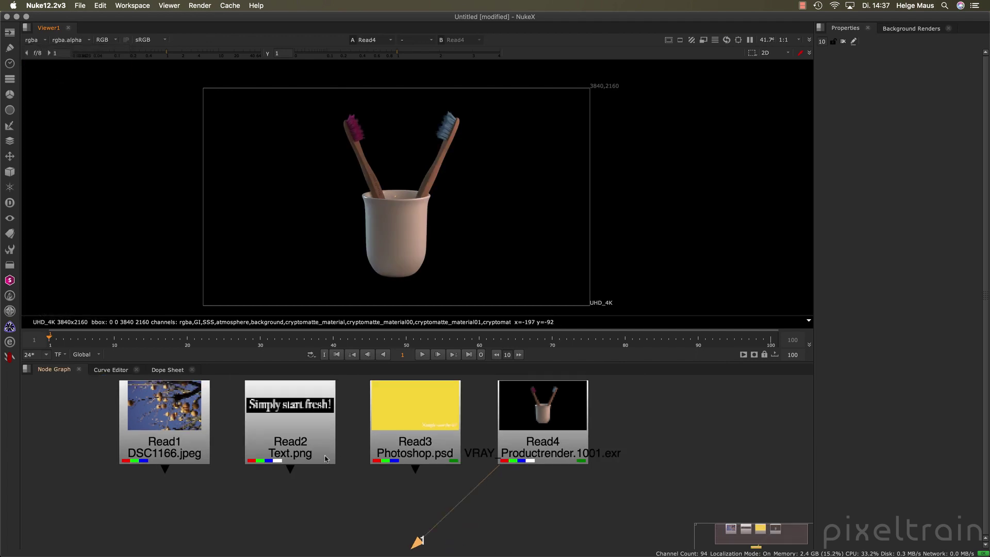
pyautogui.moveTo(543, 364); pyautogui.dragTo(515, 300)
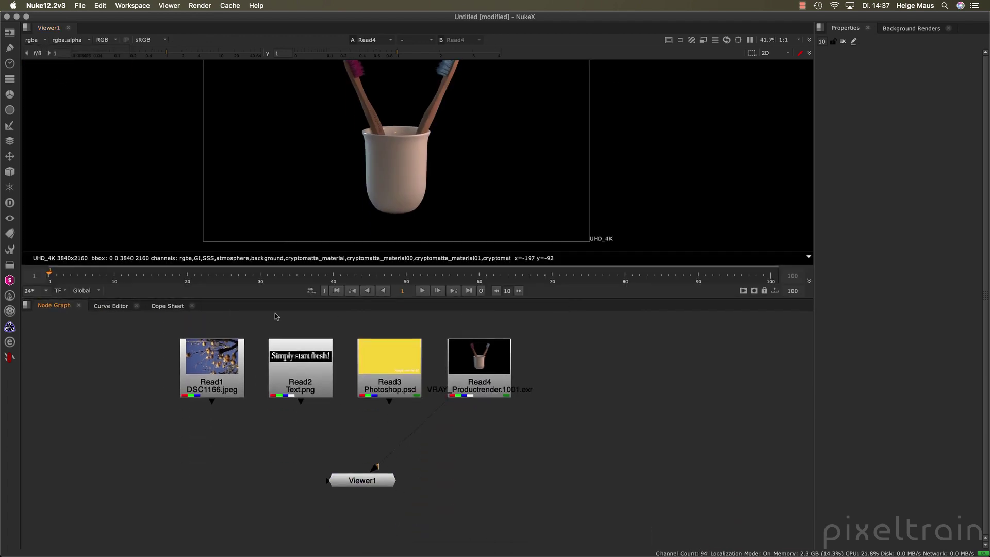
pyautogui.scroll(-2, 618, 328)
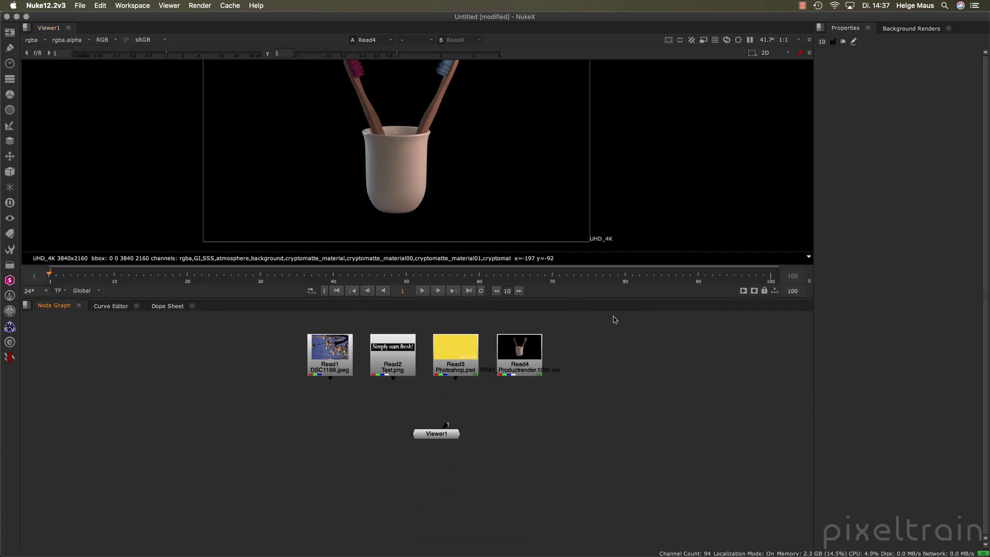
pyautogui.moveTo(629, 303); pyautogui.dragTo(629, 338)
pyautogui.moveTo(630, 392); pyautogui.dragTo(399, 405, button='middle')
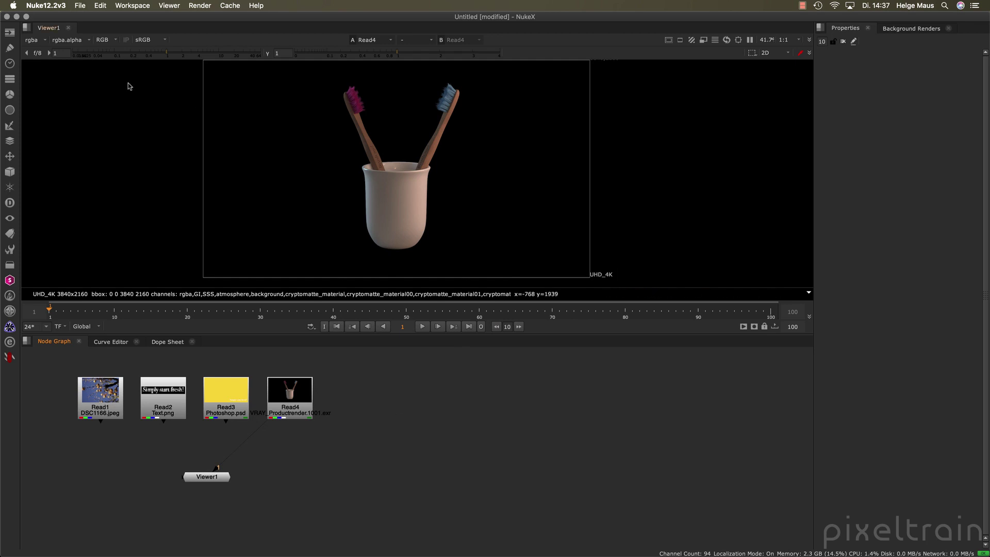
# Step: Create a RotoPaint node, show it in the viewer, and enlarge the viewer and properties areas
pyautogui.click(10, 48)
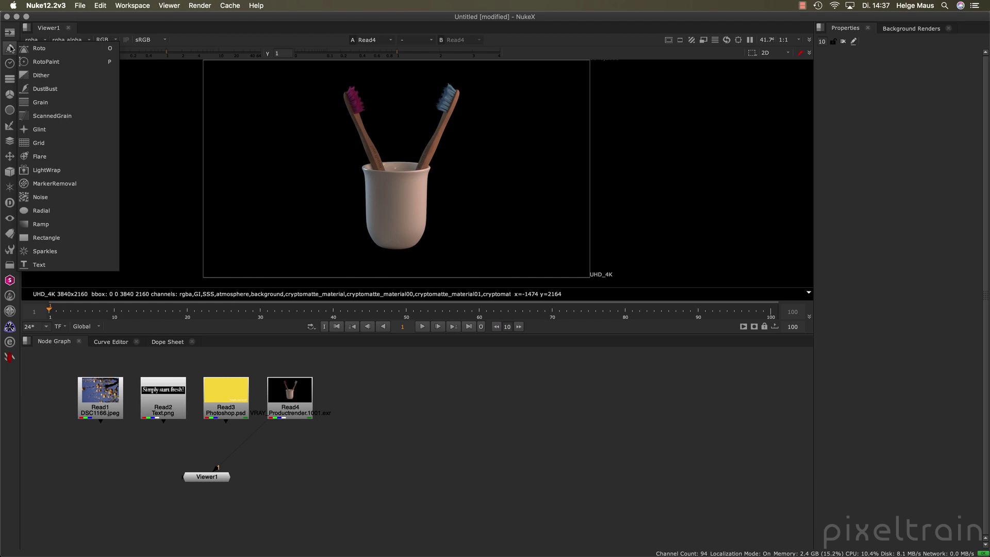
pyautogui.click(72, 63)
pyautogui.press('1')
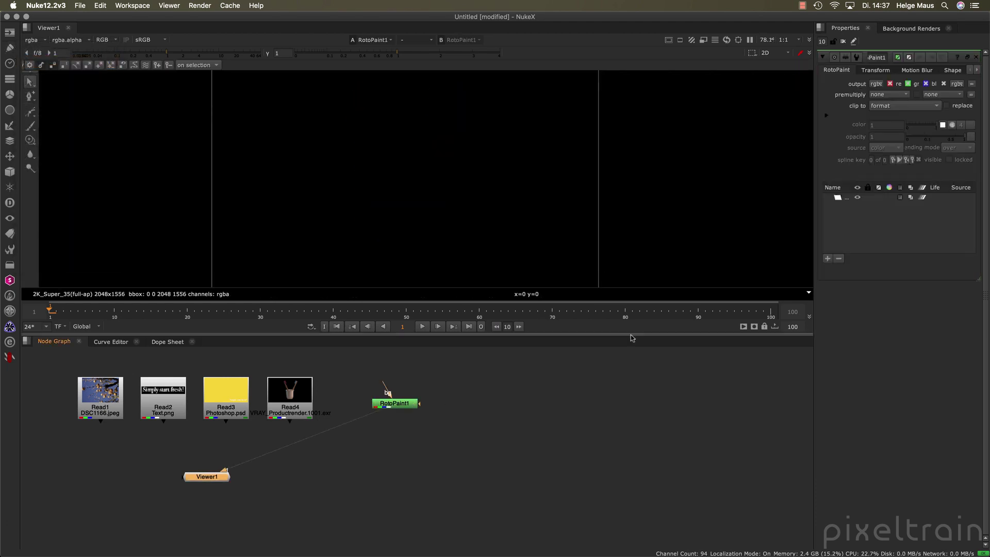
pyautogui.moveTo(628, 335); pyautogui.dragTo(644, 431)
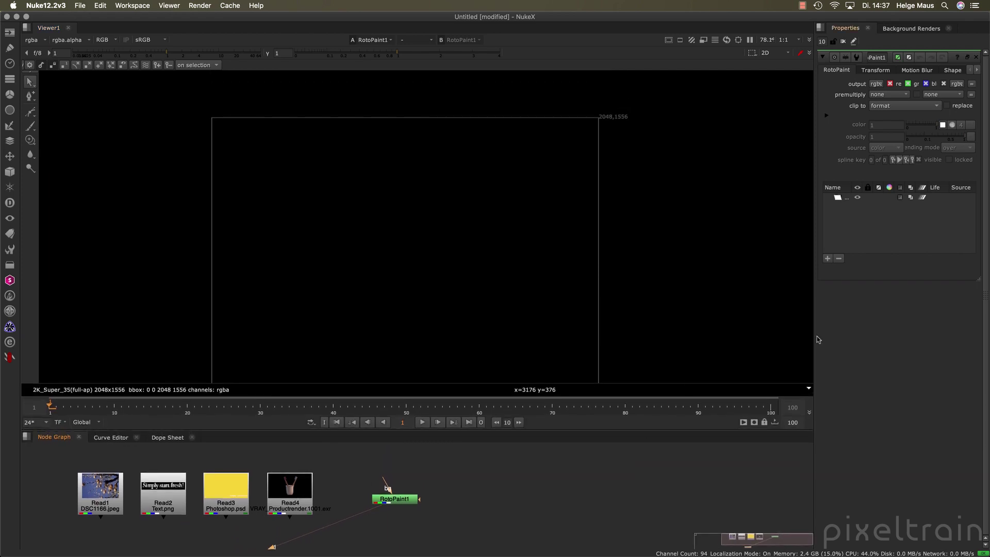
pyautogui.moveTo(815, 337); pyautogui.dragTo(789, 336)
# Step: Choose the Brush tool for RotoPaint1 and reduce its size to about 8.6 at the image's upper-left corner
pyautogui.scroll(6, 301, 266)
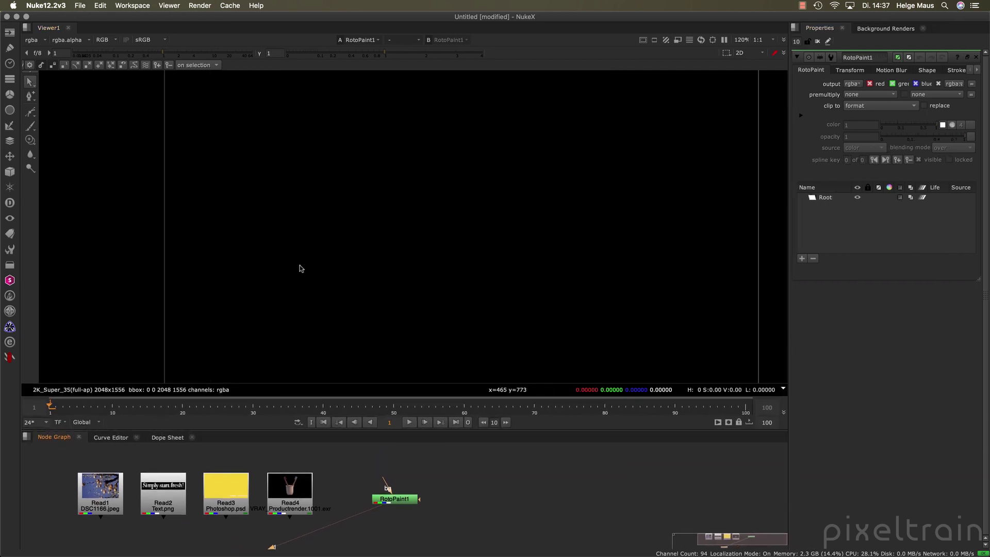
pyautogui.moveTo(303, 242); pyautogui.dragTo(335, 369, button='middle')
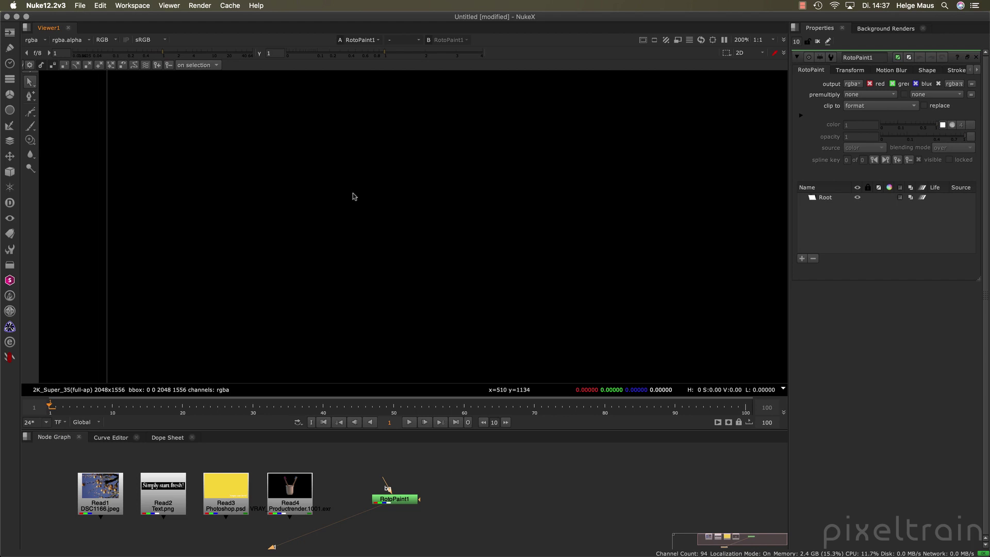
pyautogui.moveTo(352, 193); pyautogui.dragTo(352, 273, button='middle')
pyautogui.moveTo(287, 174)
pyautogui.mouseDown(button='middle')
pyautogui.moveTo(320, 207)
pyautogui.moveTo(319, 175)
pyautogui.moveTo(287, 162)
pyautogui.mouseUp(button='middle')
pyautogui.scroll(1, 320, 208)
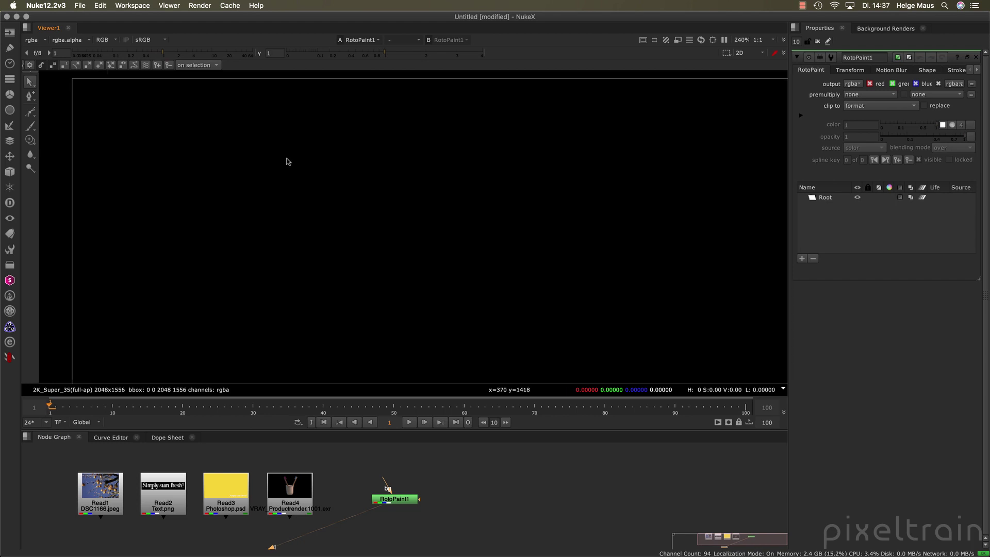
pyautogui.click(29, 127)
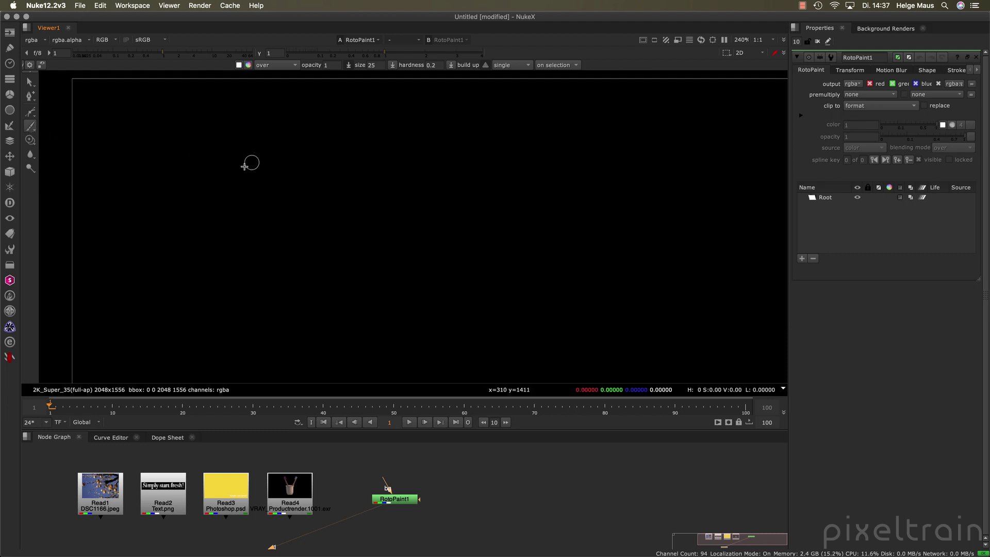
pyautogui.moveTo(285, 151)
pyautogui.keyDown('shift'); pyautogui.mouseDown()
pyautogui.moveTo(269, 151)
pyautogui.moveTo(309, 160)
pyautogui.moveTo(275, 161)
pyautogui.mouseUp(); pyautogui.keyUp('shift')
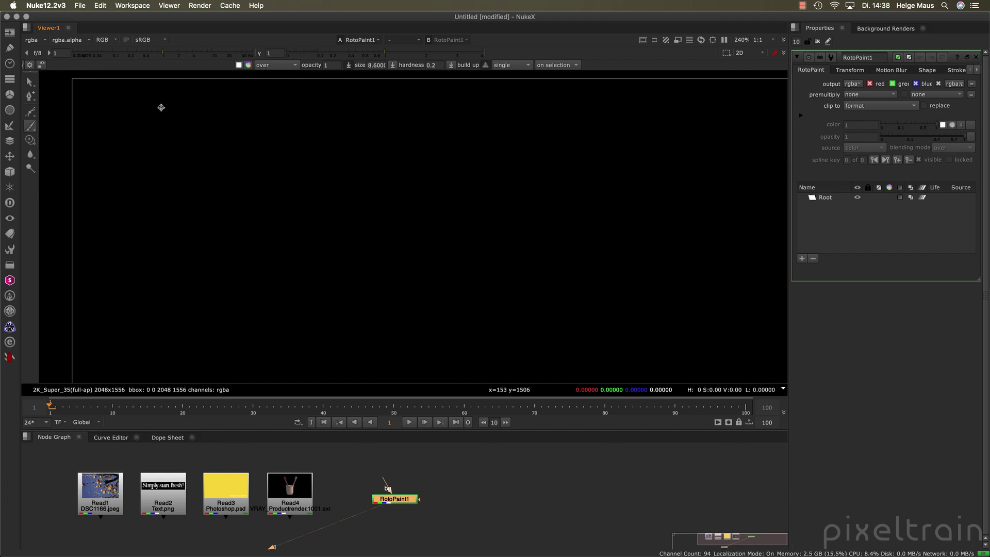
# Step: Paint two white handwritten diagrams side by side: BG with L and R, G, B, and L with L and R, G, B, A
pyautogui.moveTo(146, 95)
pyautogui.mouseDown()
pyautogui.moveTo(146, 133)
pyautogui.moveTo(175, 99)
pyautogui.moveTo(153, 122)
pyautogui.mouseUp()
pyautogui.moveTo(201, 101)
pyautogui.mouseDown()
pyautogui.moveTo(189, 177)
pyautogui.moveTo(218, 177)
pyautogui.moveTo(236, 152)
pyautogui.moveTo(258, 181)
pyautogui.mouseUp()
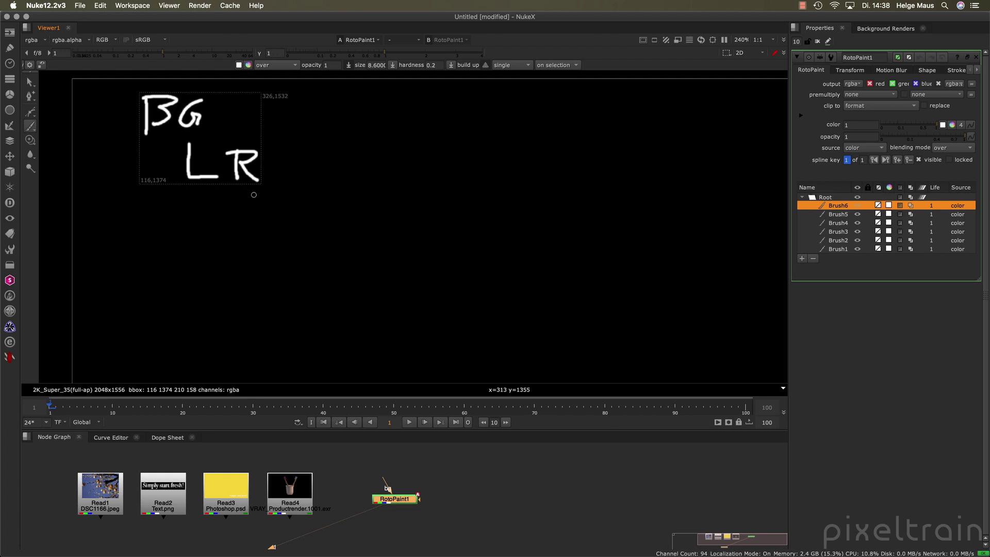
pyautogui.moveTo(253, 195)
pyautogui.mouseDown()
pyautogui.moveTo(242, 208)
pyautogui.moveTo(243, 241)
pyautogui.moveTo(257, 224)
pyautogui.moveTo(245, 239)
pyautogui.mouseUp()
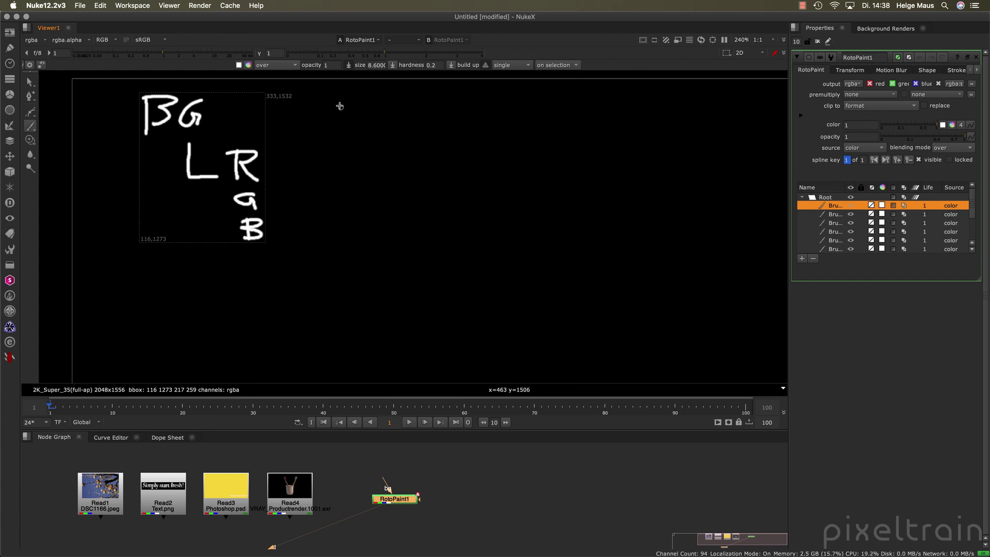
pyautogui.moveTo(333, 97)
pyautogui.mouseDown()
pyautogui.moveTo(333, 110)
pyautogui.moveTo(362, 116)
pyautogui.moveTo(365, 156)
pyautogui.moveTo(381, 166)
pyautogui.mouseUp()
pyautogui.moveTo(373, 144)
pyautogui.mouseDown()
pyautogui.moveTo(399, 148)
pyautogui.moveTo(387, 264)
pyautogui.moveTo(413, 265)
pyautogui.mouseUp()
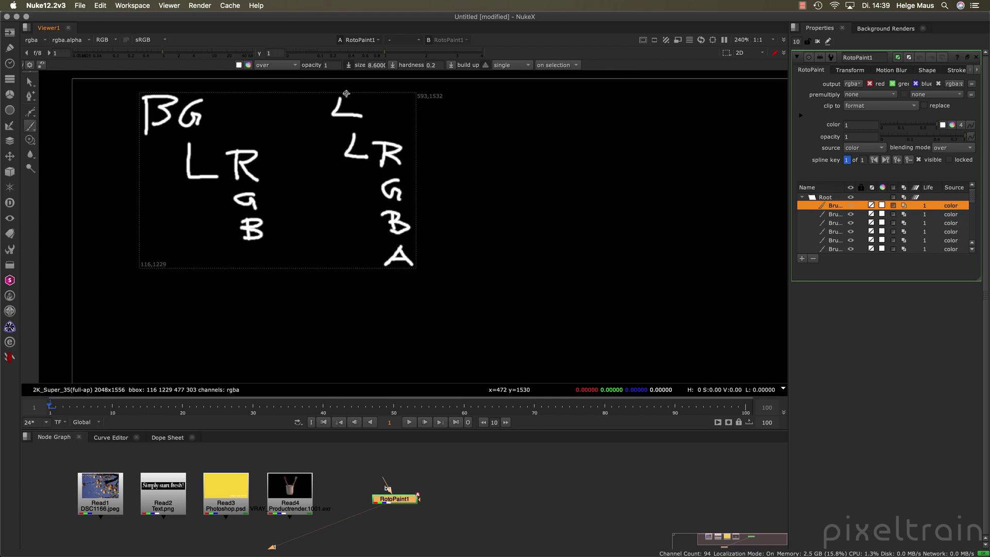
# Step: Paint a third diagram beside them reading NL with L and R, G, B, A, followed by three dots underneath
pyautogui.moveTo(528, 97)
pyautogui.mouseDown()
pyautogui.moveTo(528, 130)
pyautogui.moveTo(541, 123)
pyautogui.moveTo(546, 97)
pyautogui.mouseUp()
pyautogui.moveTo(561, 97)
pyautogui.mouseDown()
pyautogui.moveTo(553, 121)
pyautogui.moveTo(578, 126)
pyautogui.moveTo(566, 162)
pyautogui.mouseUp()
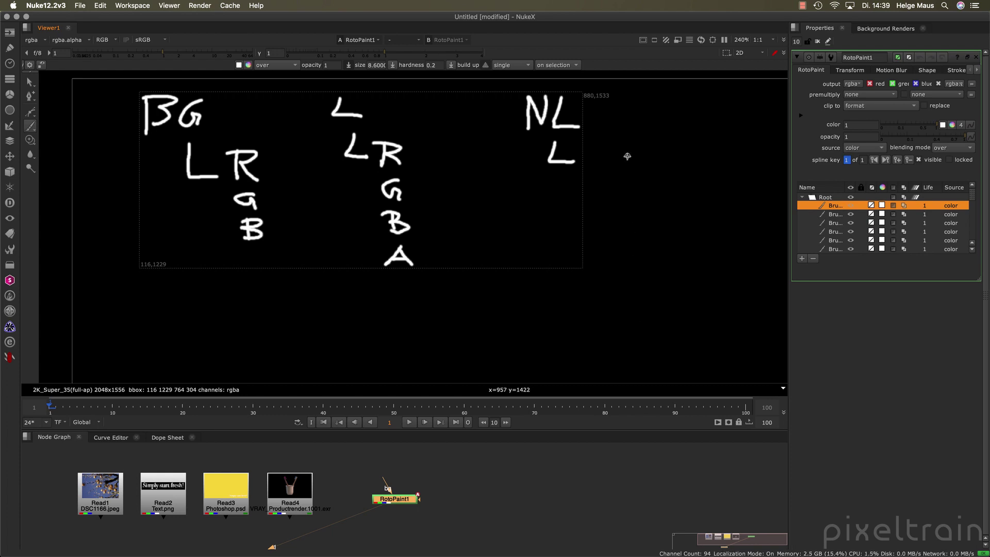
pyautogui.moveTo(595, 149)
pyautogui.mouseDown()
pyautogui.moveTo(593, 175)
pyautogui.moveTo(598, 161)
pyautogui.moveTo(609, 175)
pyautogui.moveTo(598, 192)
pyautogui.moveTo(612, 208)
pyautogui.moveTo(604, 246)
pyautogui.moveTo(616, 227)
pyautogui.moveTo(597, 284)
pyautogui.moveTo(628, 286)
pyautogui.moveTo(626, 276)
pyautogui.mouseUp()
pyautogui.click(610, 310)
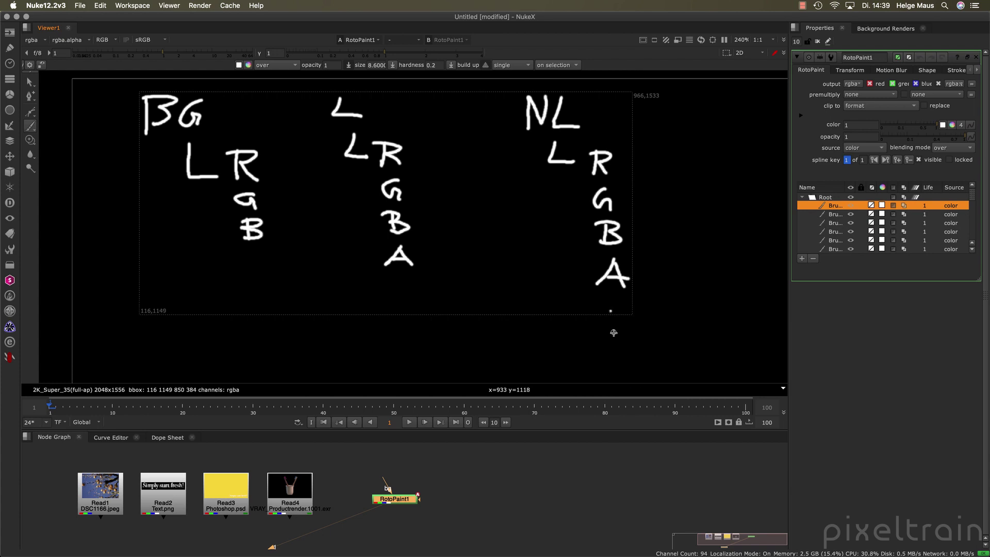
pyautogui.click(613, 332)
pyautogui.click(611, 355)
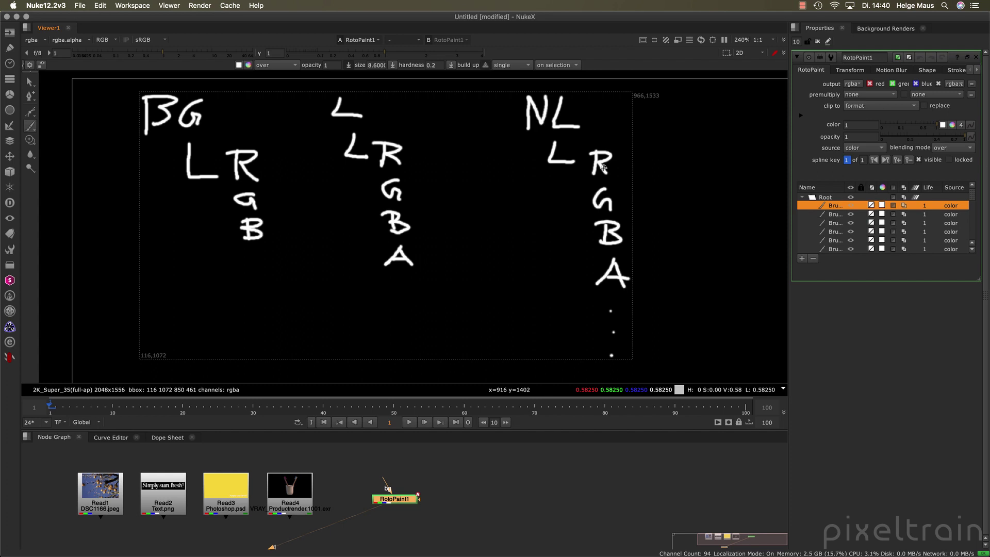
# Step: Display VRAY_Productrender.1001.exr in the viewer and inspect its cryptomatte_object layer
pyautogui.click(306, 491)
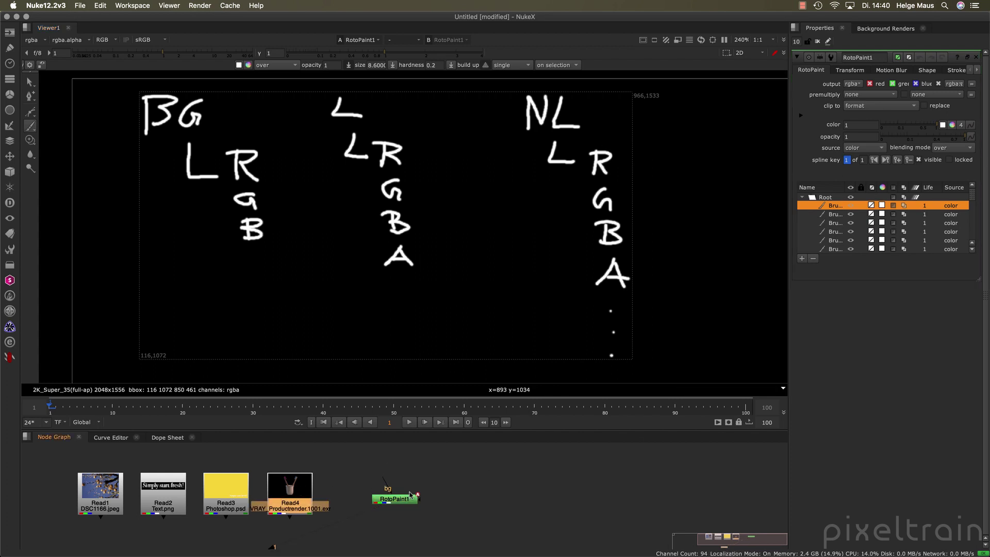
pyautogui.press('1')
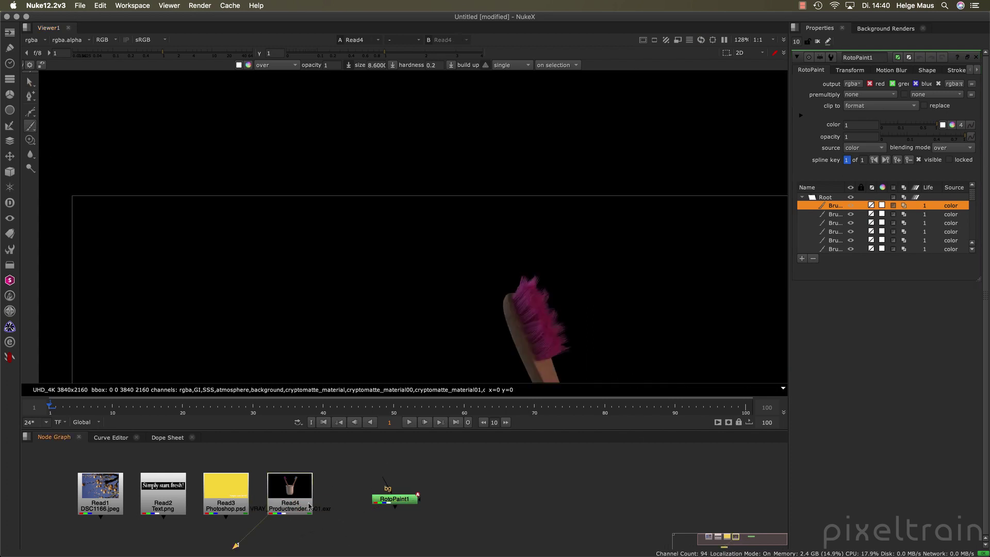
pyautogui.scroll(-5, 525, 313)
pyautogui.moveTo(555, 307); pyautogui.dragTo(382, 189, button='middle')
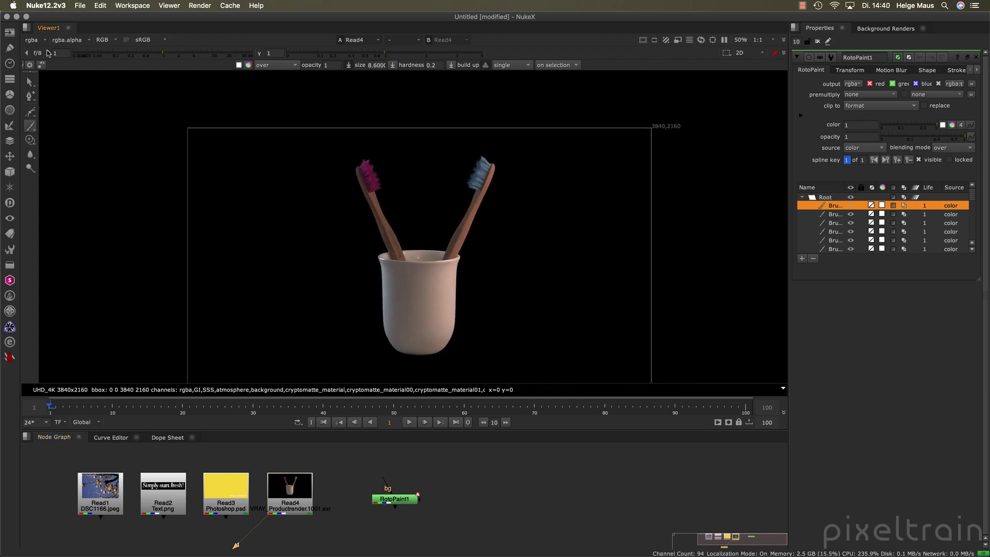
pyautogui.click(40, 40)
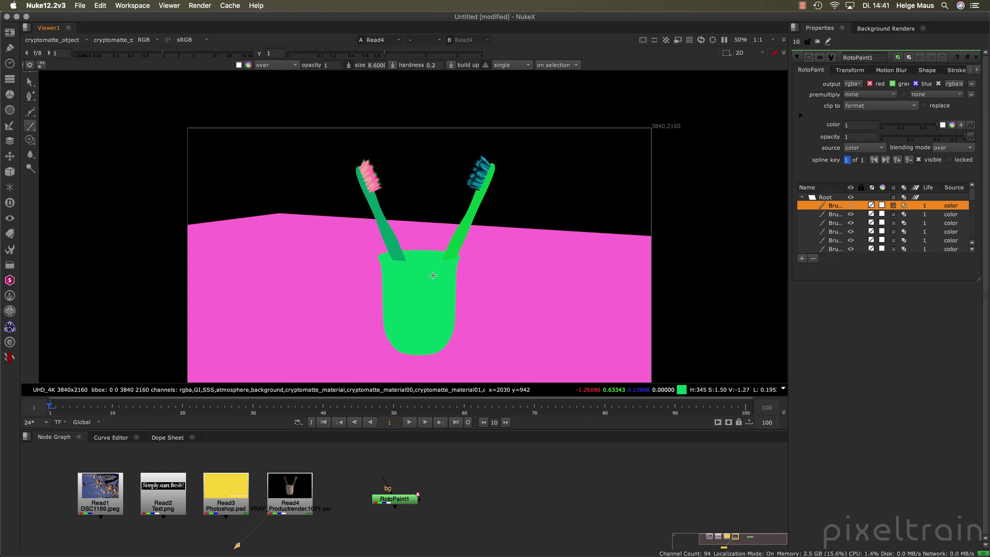
# Step: Show RotoPaint1 in the viewer again, set the layer back to rgba, and frame the painted diagrams
pyautogui.click(395, 498)
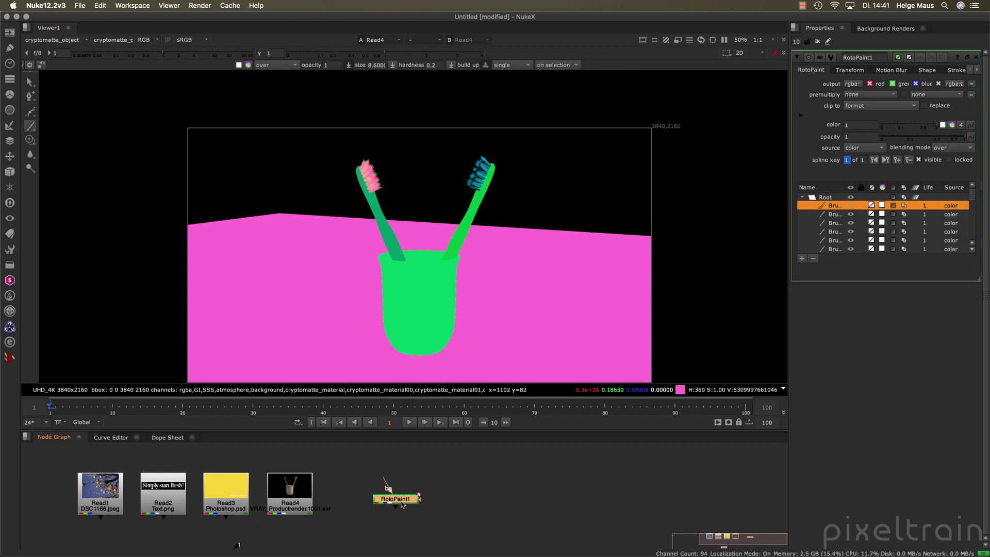
pyautogui.press('1')
pyautogui.click(51, 40)
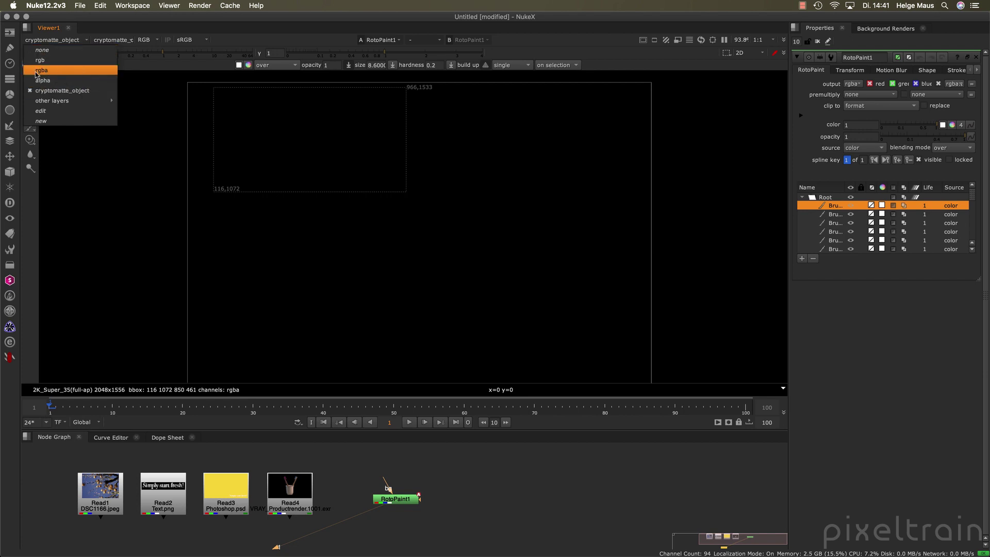
pyautogui.click(50, 72)
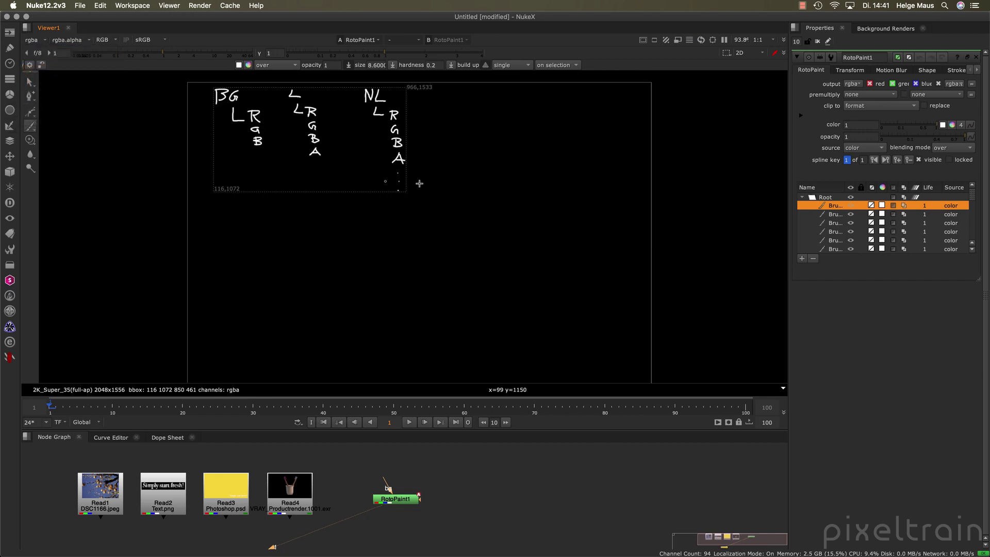
pyautogui.scroll(3, 374, 160)
pyautogui.moveTo(375, 160)
pyautogui.mouseDown(button='middle')
pyautogui.moveTo(395, 227)
pyautogui.moveTo(401, 212)
pyautogui.mouseUp(button='middle')
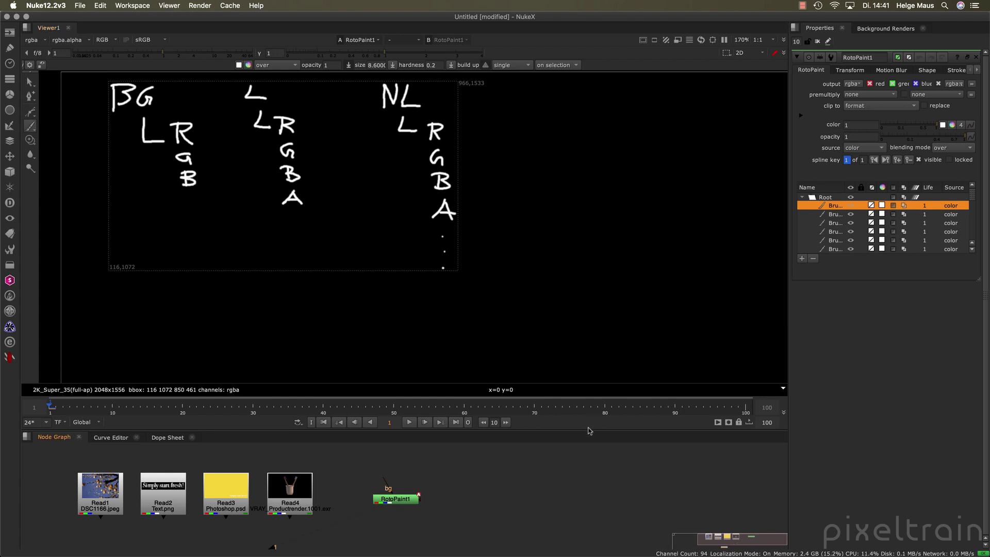
# Step: Enlarge the node graph area and rearrange RotoPaint1 below Read3 with Viewer1 beneath it
pyautogui.moveTo(587, 430); pyautogui.dragTo(573, 291)
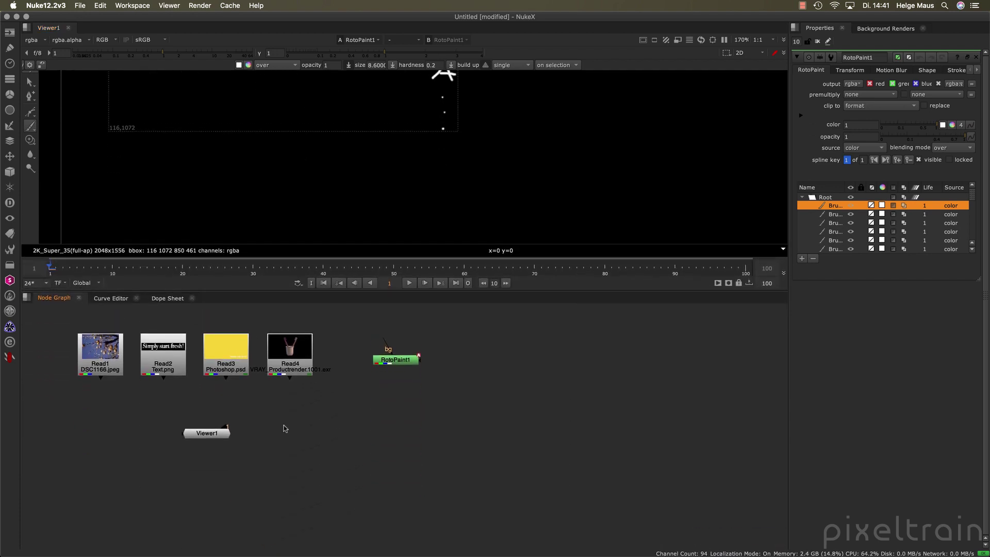
pyautogui.moveTo(195, 437); pyautogui.dragTo(373, 465)
pyautogui.moveTo(396, 360); pyautogui.dragTo(225, 425)
pyautogui.click(461, 423)
pyautogui.moveTo(395, 456); pyautogui.dragTo(287, 489)
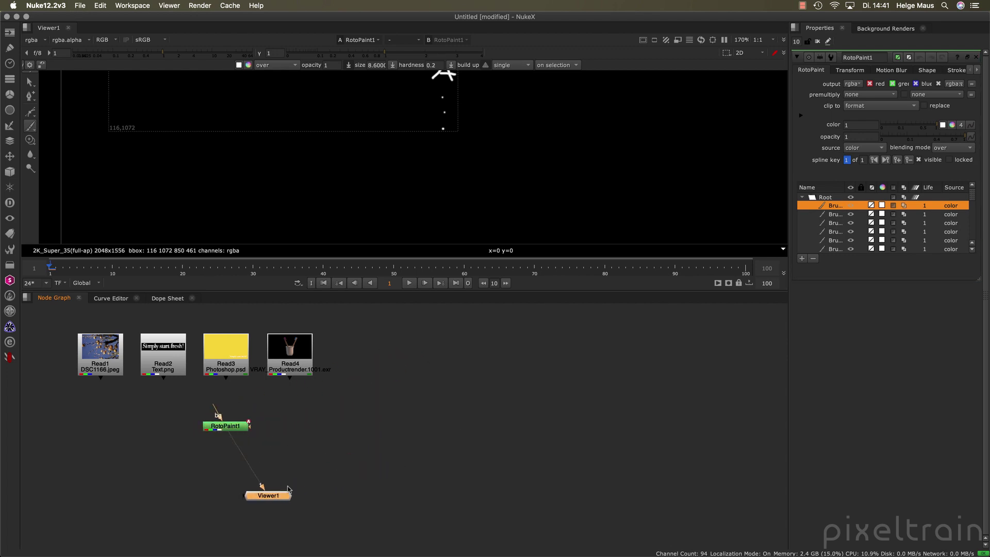
pyautogui.scroll(-5, 353, 161)
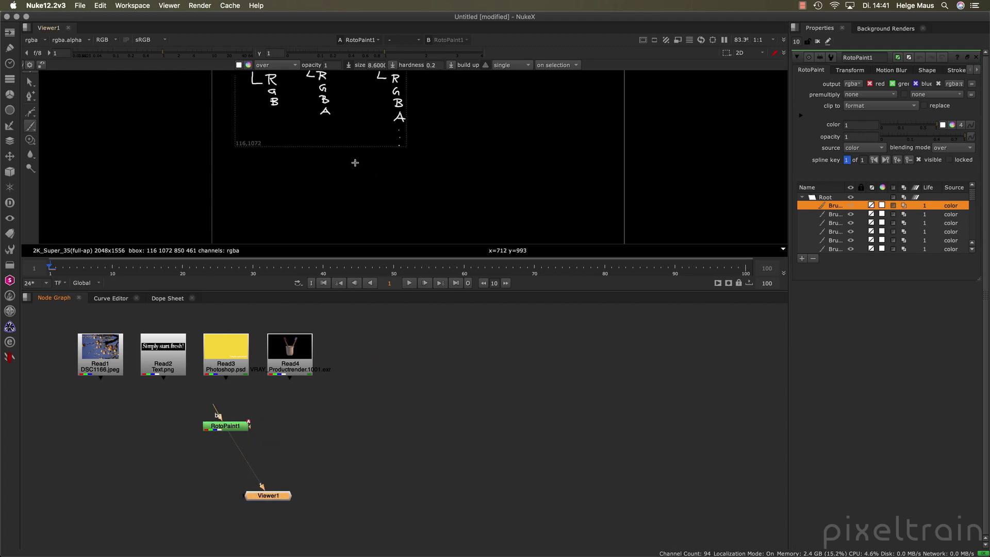
# Step: Create a Constant node in free space beside the Read nodes, display it, and place Viewer1 directly below it
pyautogui.click(425, 366)
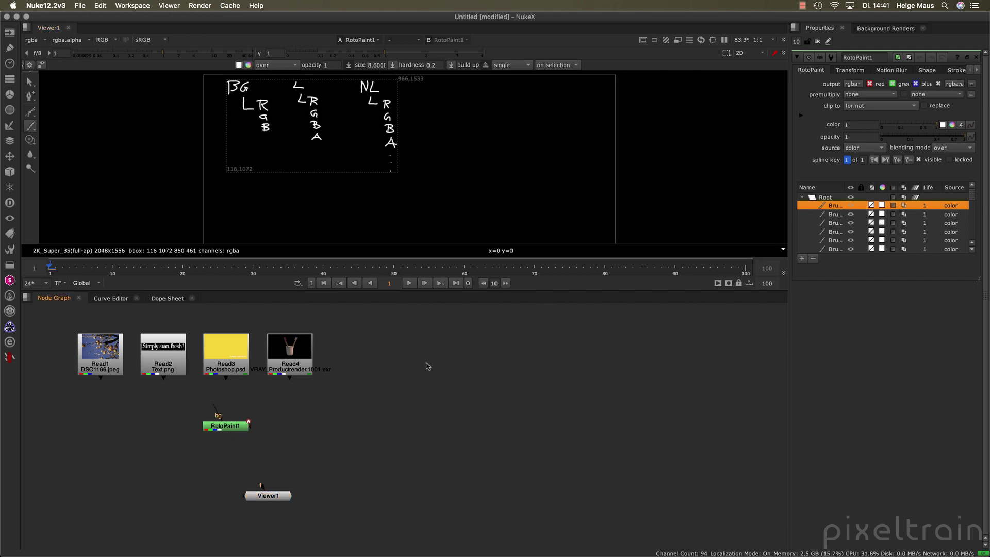
pyautogui.click(8, 32)
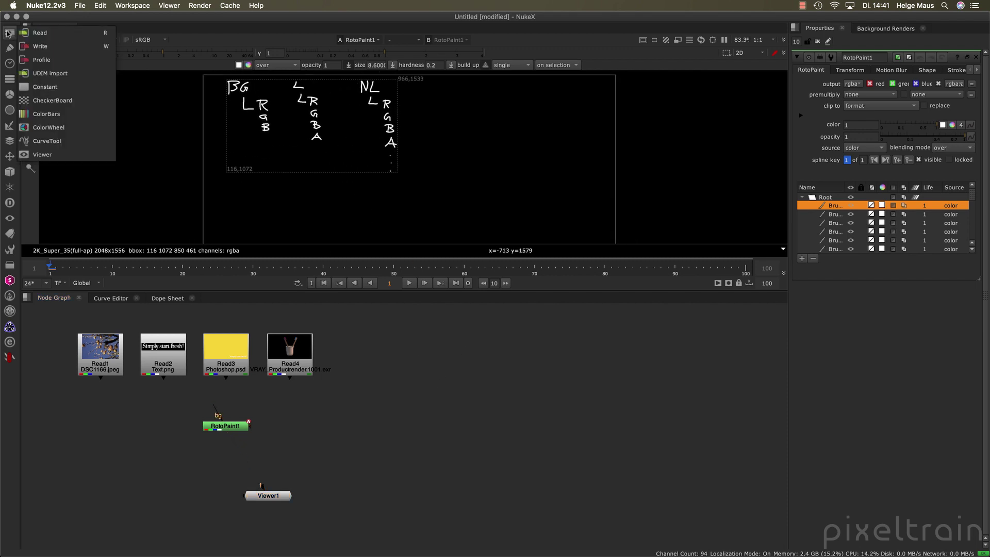
pyautogui.click(51, 87)
pyautogui.moveTo(427, 369); pyautogui.dragTo(422, 395)
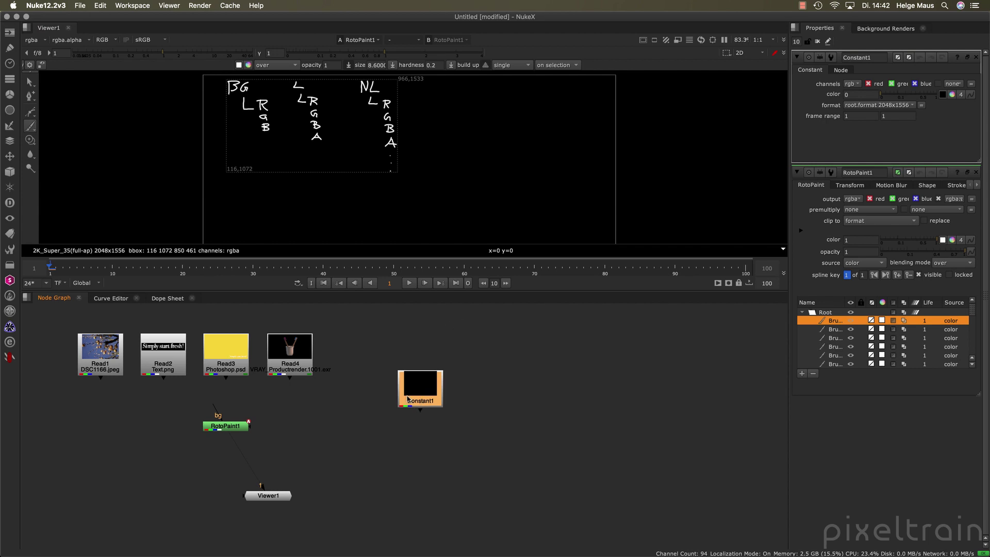
pyautogui.press('1')
pyautogui.moveTo(283, 495); pyautogui.dragTo(434, 440)
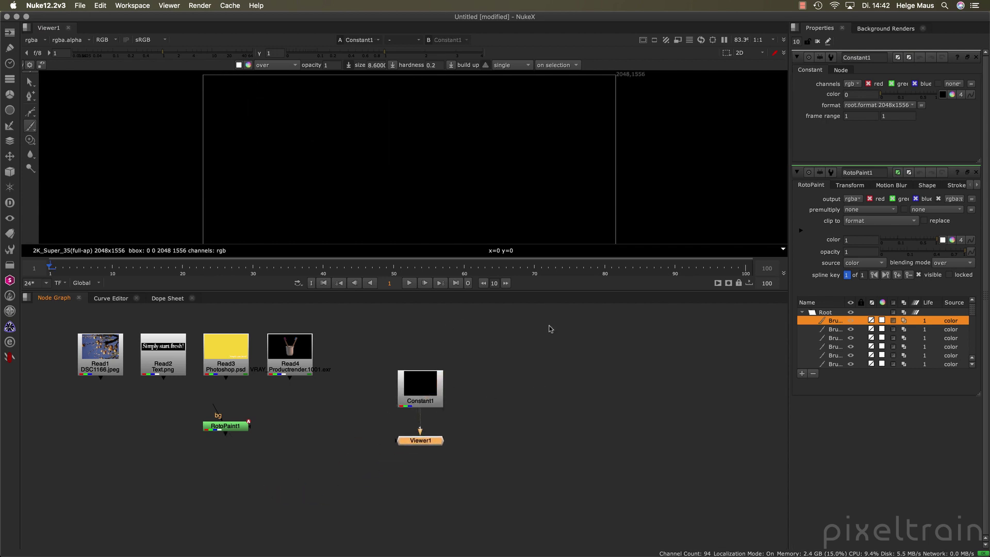
# Step: Make room for Constant1's properties by closing RotoPaint1's, and expand the constant's color into separate channel values with the color wheel
pyautogui.moveTo(567, 297); pyautogui.dragTo(566, 386)
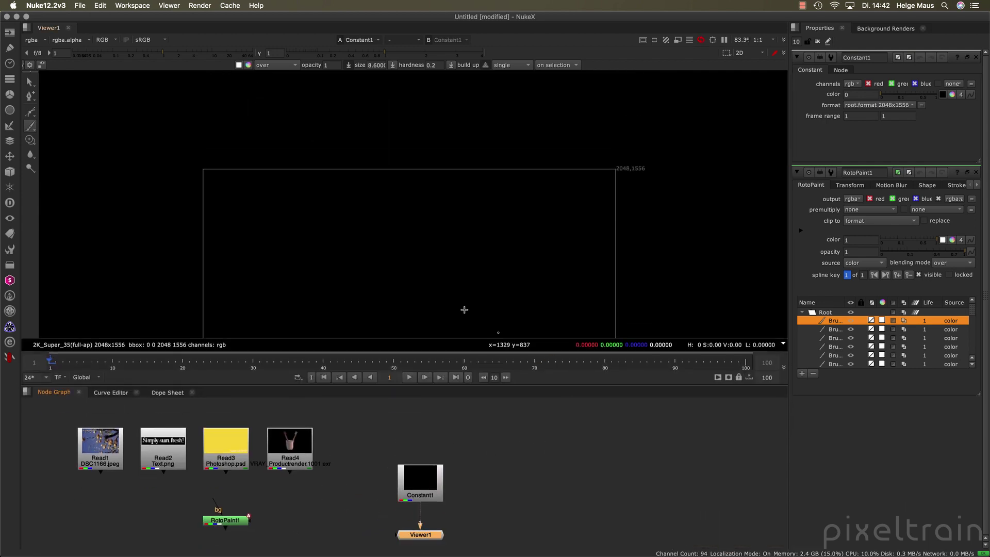
pyautogui.scroll(-3, 371, 186)
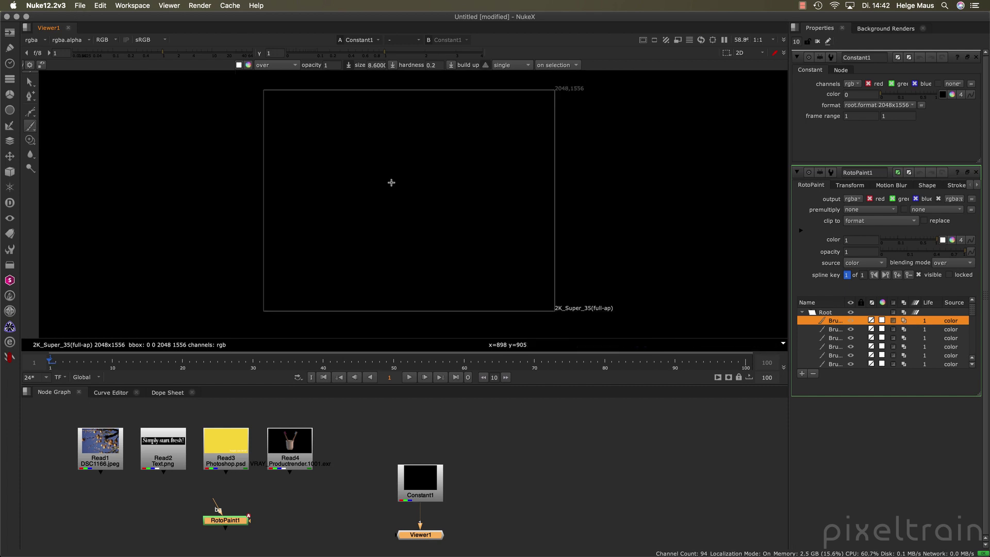
pyautogui.click(976, 172)
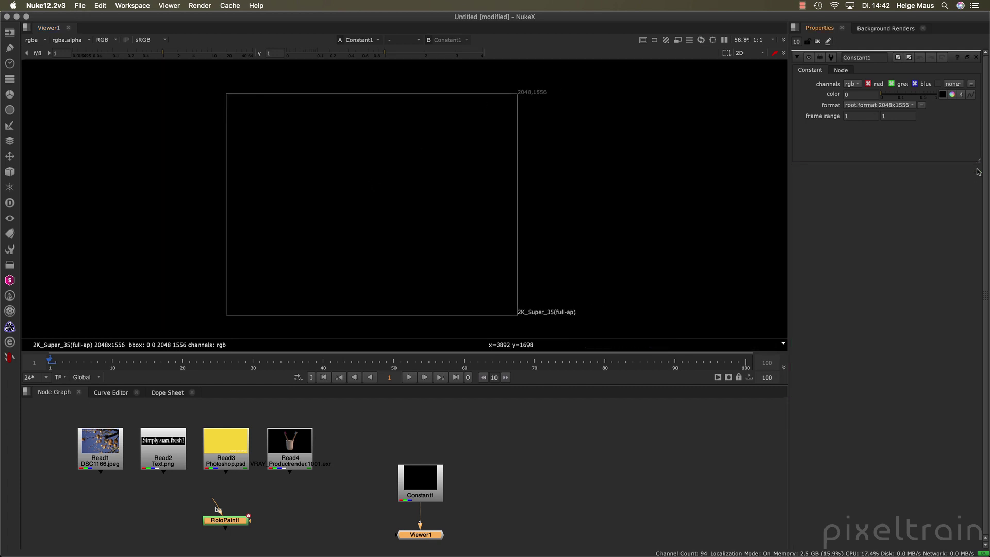
pyautogui.moveTo(789, 149); pyautogui.dragTo(726, 155)
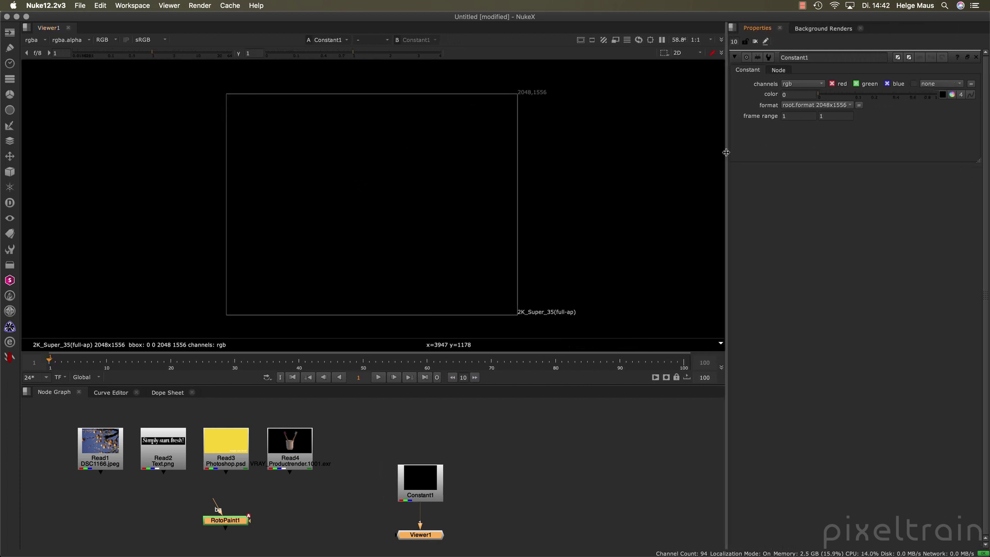
pyautogui.click(754, 159)
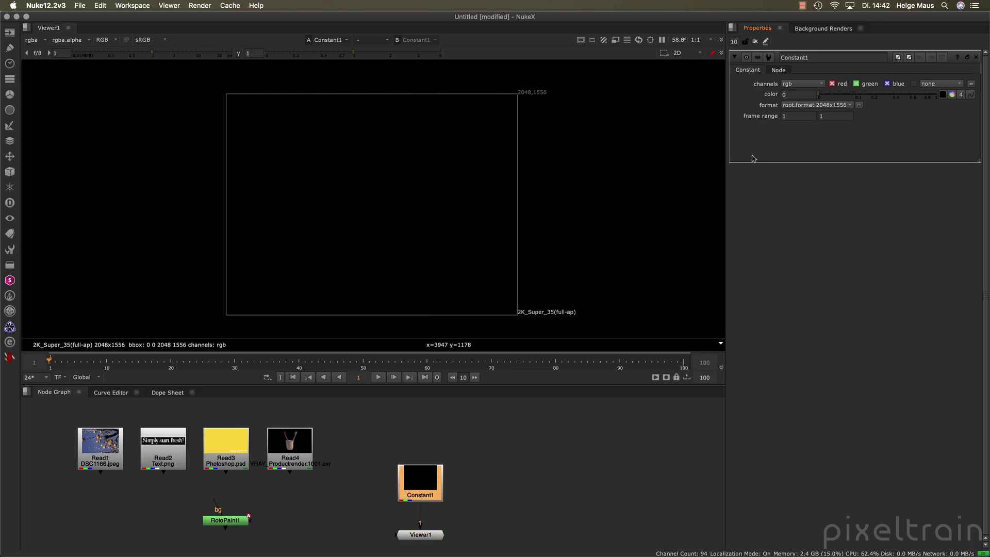
pyautogui.click(951, 94)
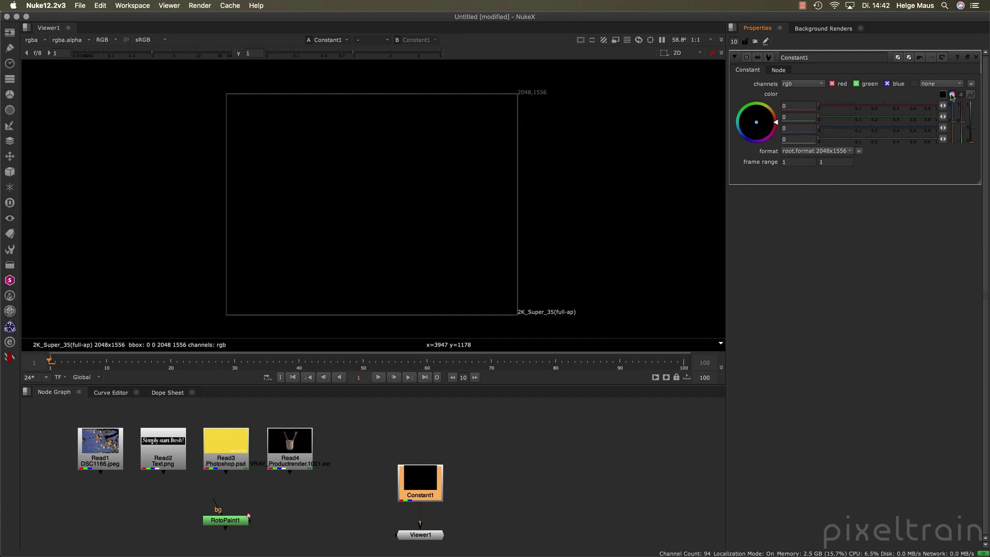
# Step: Collapse Constant1's inline color wheel, open its color in the floating color picker, and shrink the picker over the viewer
pyautogui.click(951, 96)
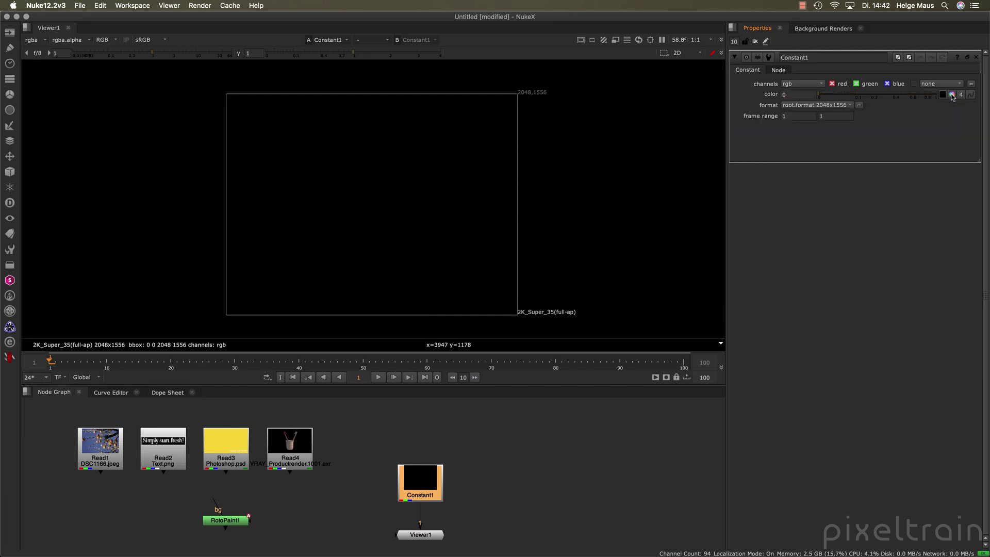
pyautogui.click(952, 97)
pyautogui.moveTo(677, 59); pyautogui.dragTo(452, 68)
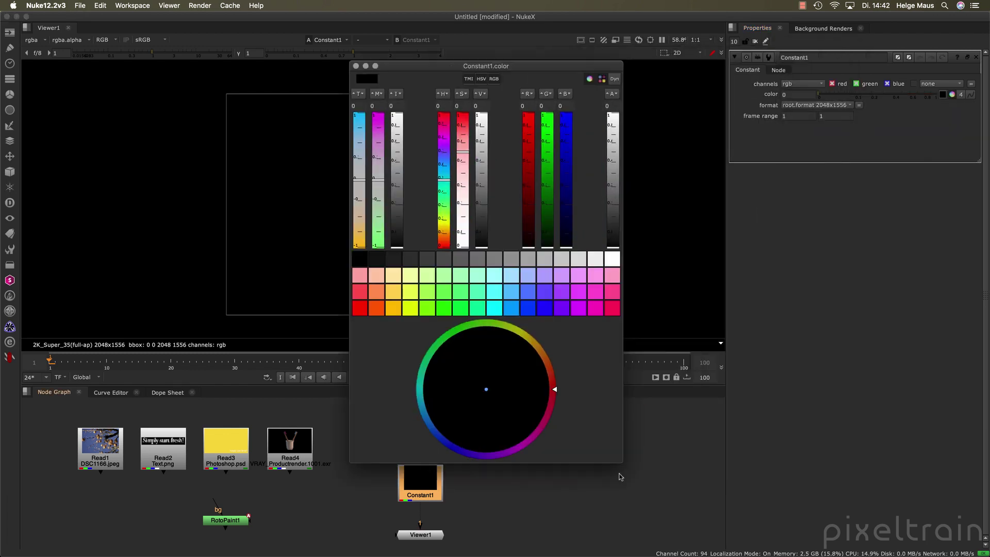
pyautogui.moveTo(621, 461); pyautogui.dragTo(594, 393)
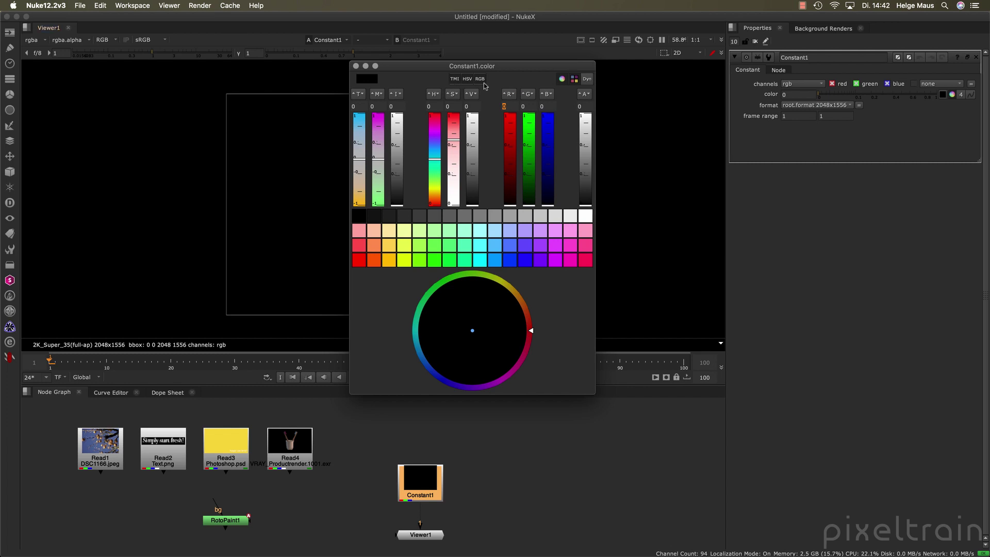
# Step: Hide the color picker's TMI and HSV sliders and its swatch palette, and bring both slider groups back
pyautogui.click(455, 80)
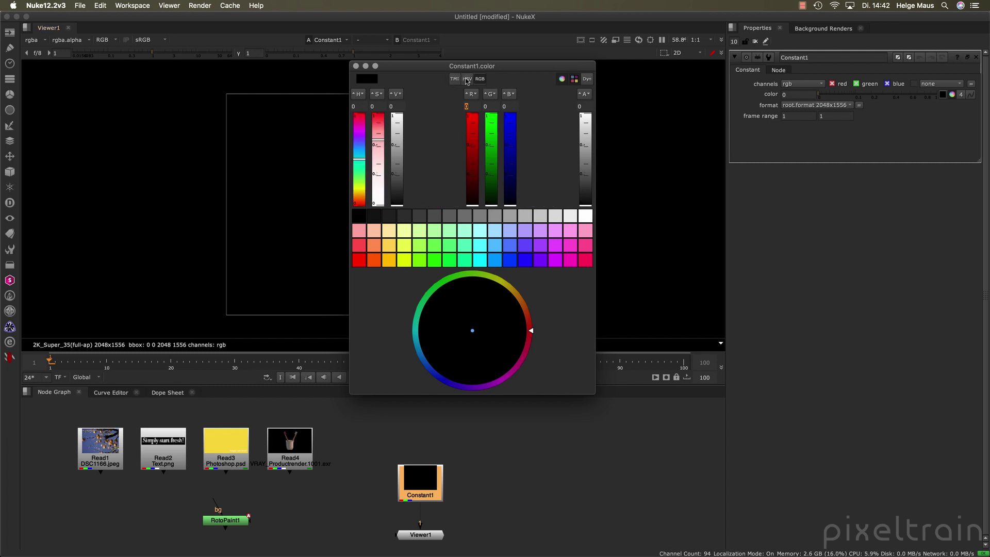
pyautogui.click(467, 80)
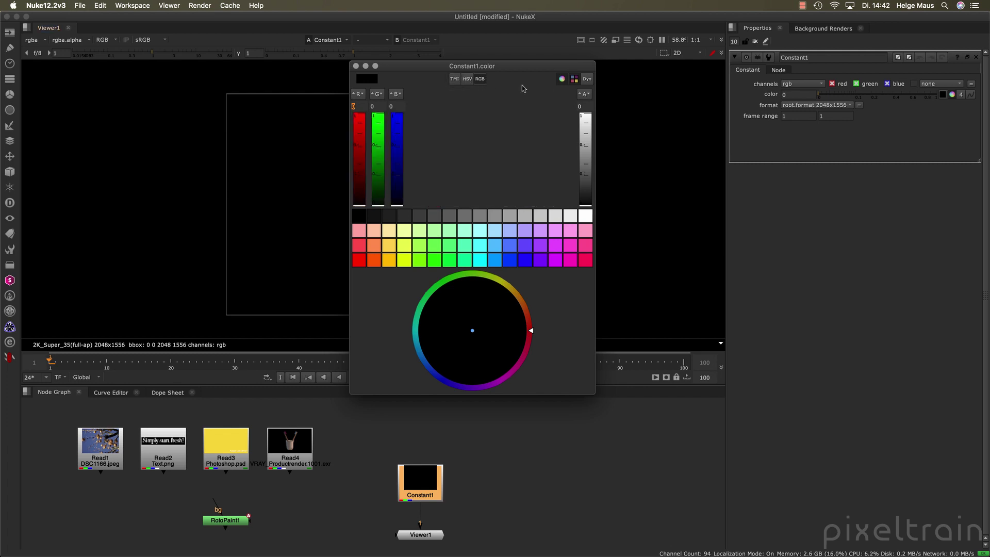
pyautogui.click(574, 80)
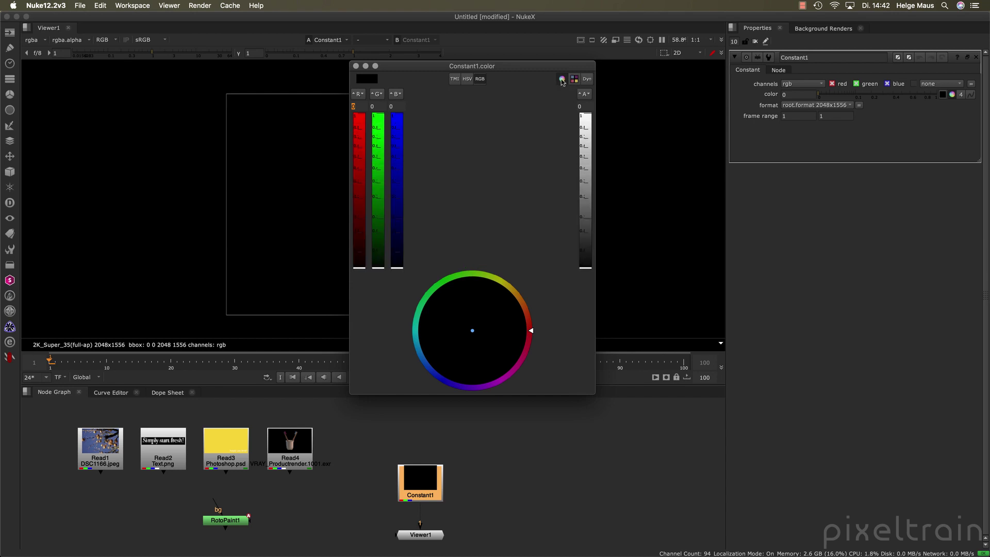
pyautogui.click(454, 79)
pyautogui.click(466, 79)
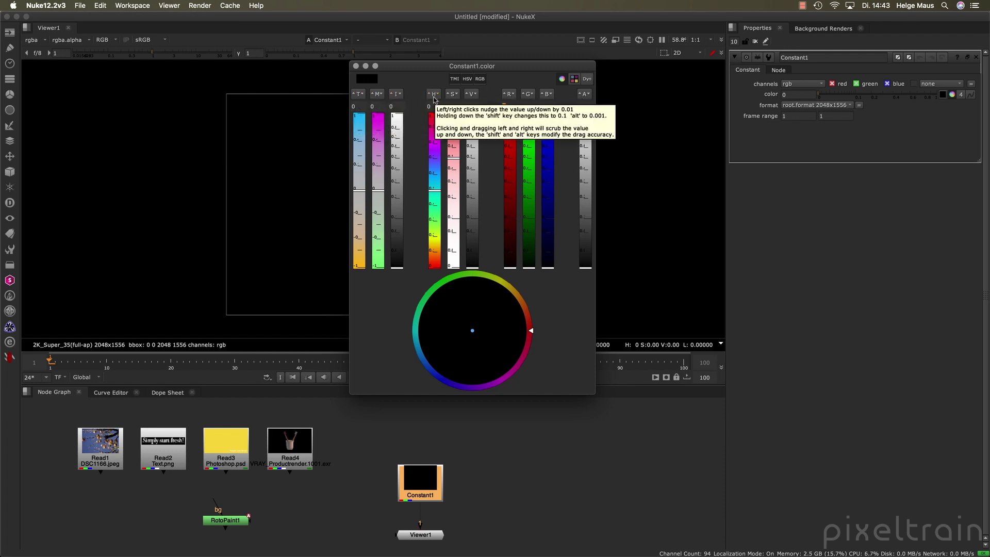
# Step: Cycle the picker's color wheel display to the ring with a square inside, and show the swatch palette again
pyautogui.click(561, 79)
pyautogui.click(562, 79)
pyautogui.click(562, 80)
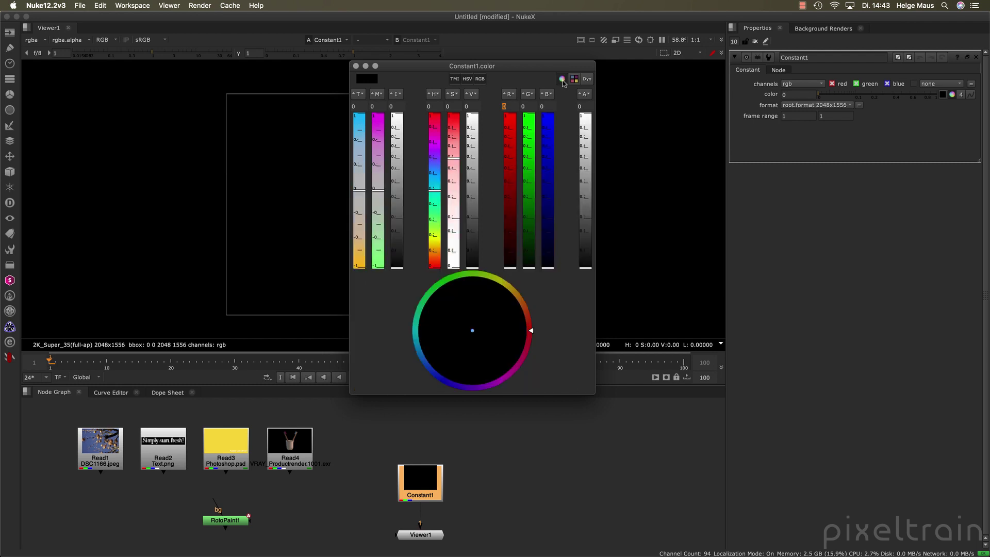
pyautogui.click(561, 80)
pyautogui.click(561, 80)
pyautogui.click(562, 80)
pyautogui.click(561, 80)
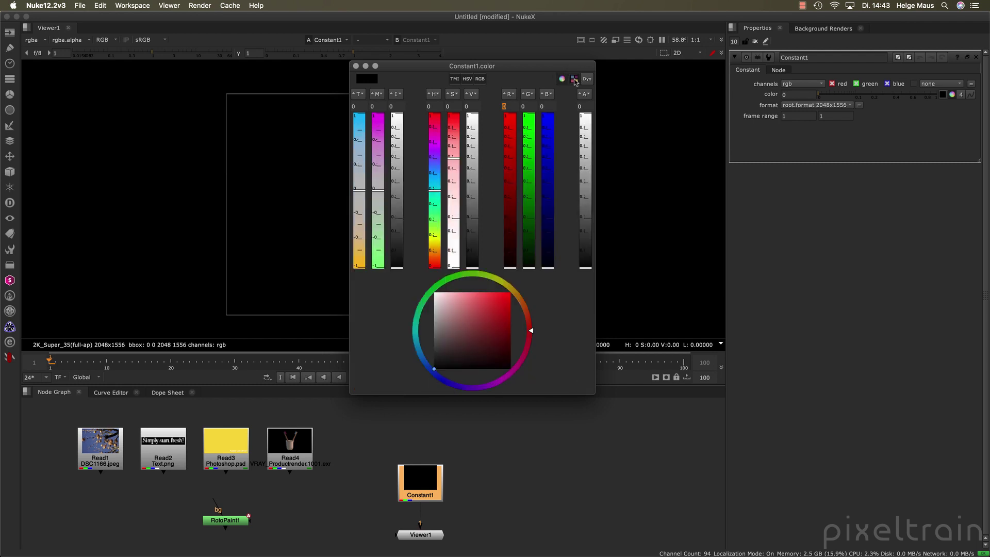
pyautogui.click(574, 78)
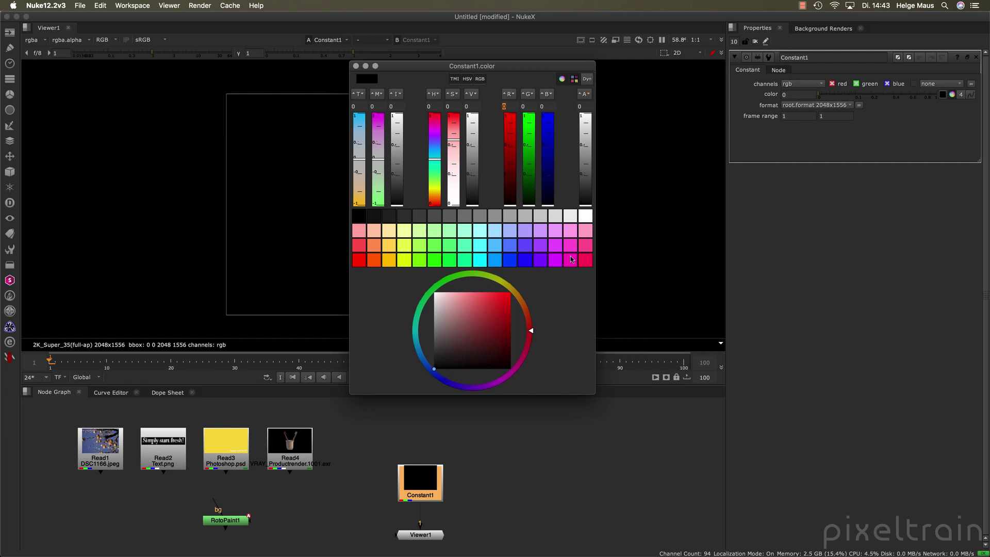
# Step: Give Constant1 the light blue swatch color (0.333333, 0.749996, 1), review it in the reopened color picker, and close the picker
pyautogui.click(496, 247)
pyautogui.click(356, 66)
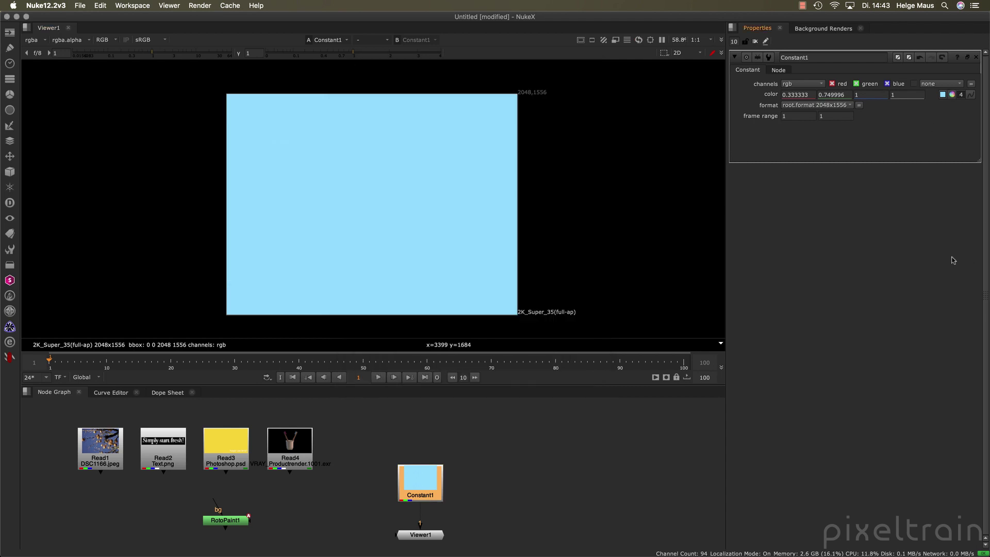
pyautogui.click(952, 95)
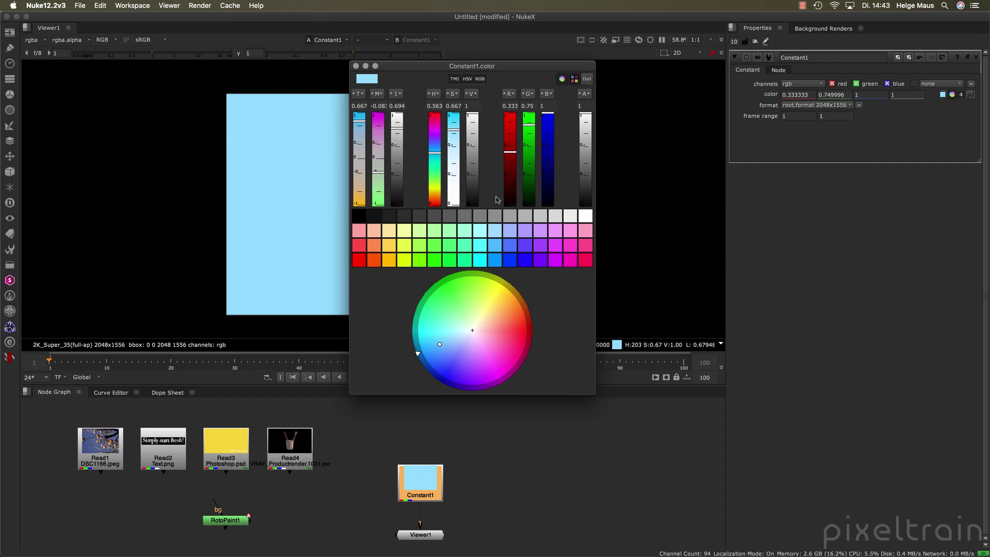
pyautogui.click(356, 66)
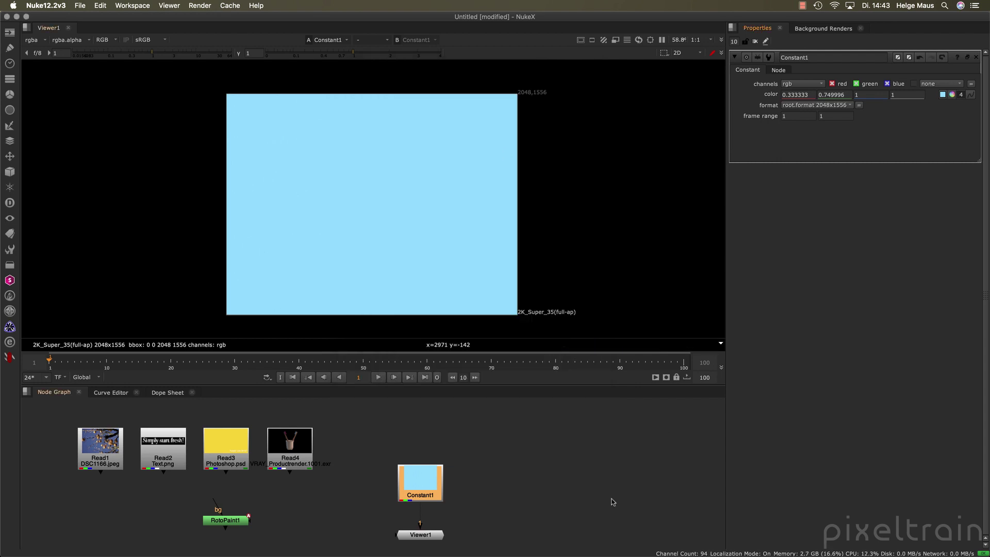
# Step: Move Constant1 higher above Viewer1 in the node graph, deselect it, and enlarge the view of its channel indicators
pyautogui.click(474, 491)
pyautogui.moveTo(432, 492); pyautogui.dragTo(432, 446)
pyautogui.click(498, 459)
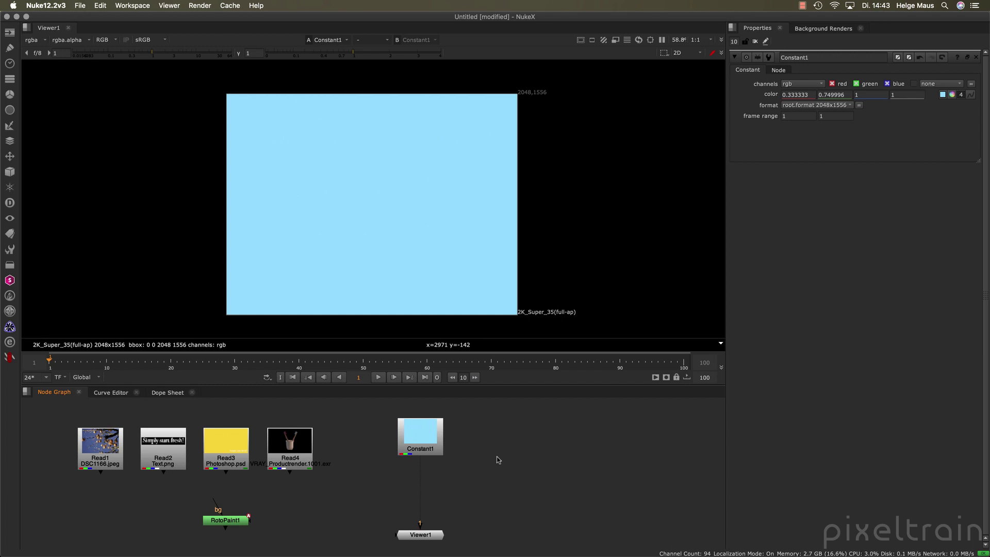
pyautogui.scroll(3, 497, 456)
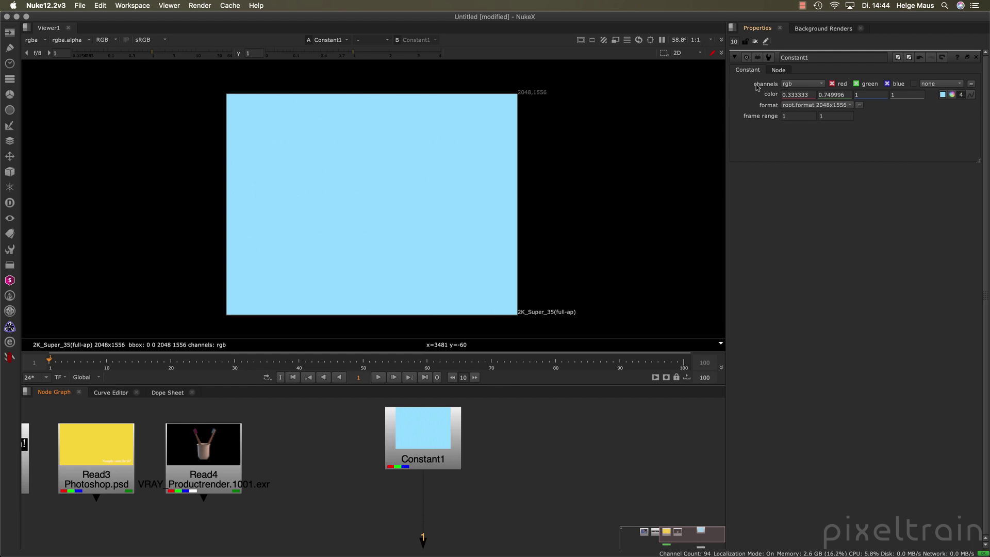
# Step: Examine the layers and the individual channels offered by Constant1's channels setting without choosing any
pyautogui.click(812, 86)
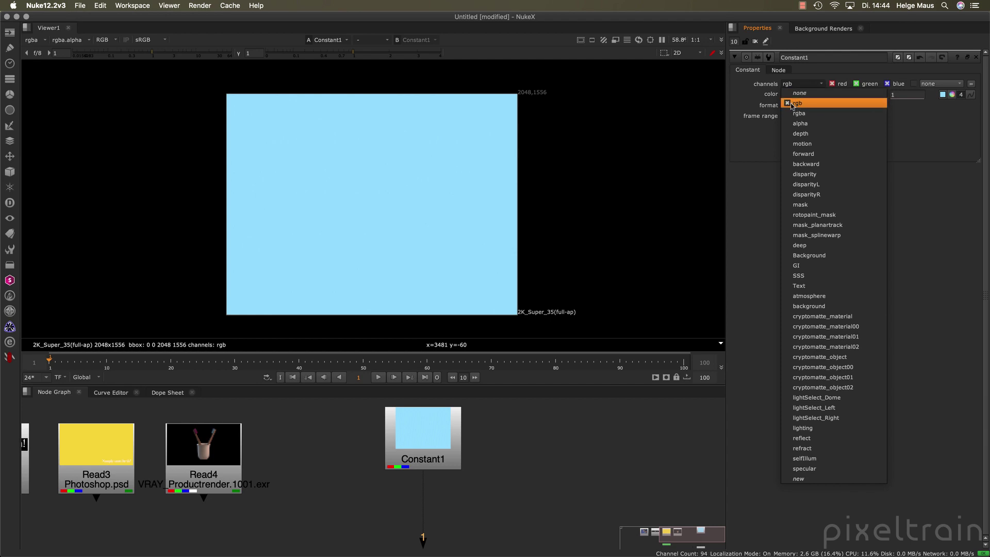
pyautogui.click(752, 141)
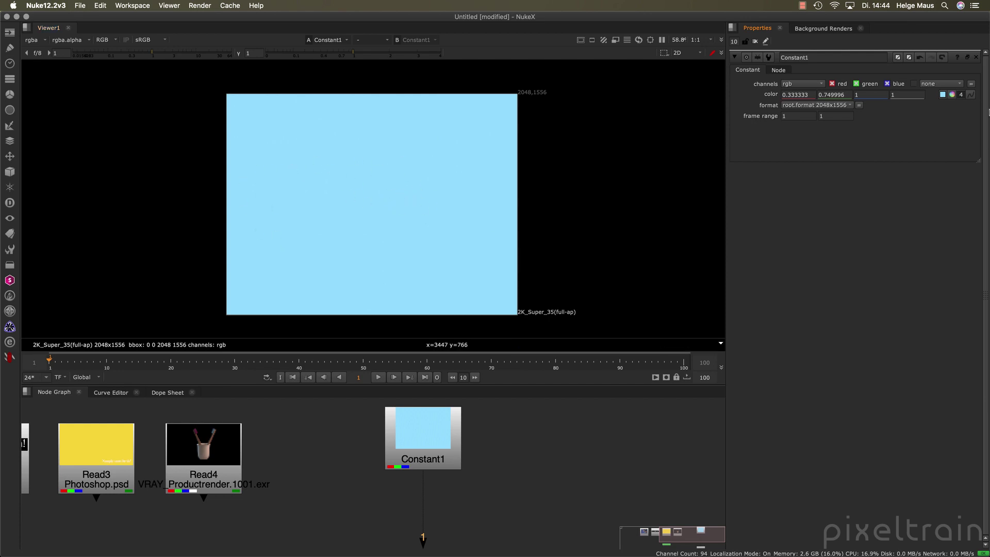
pyautogui.click(905, 120)
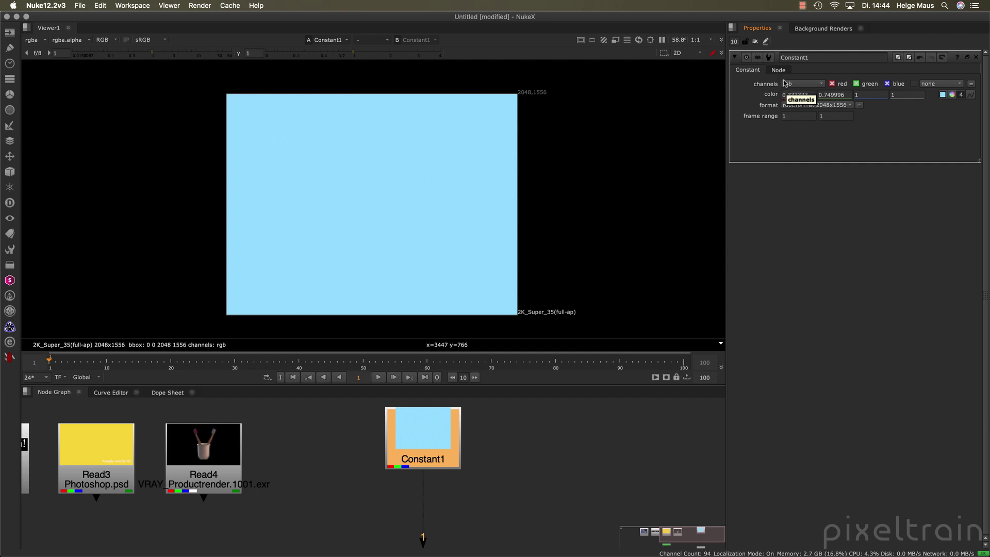
pyautogui.click(933, 84)
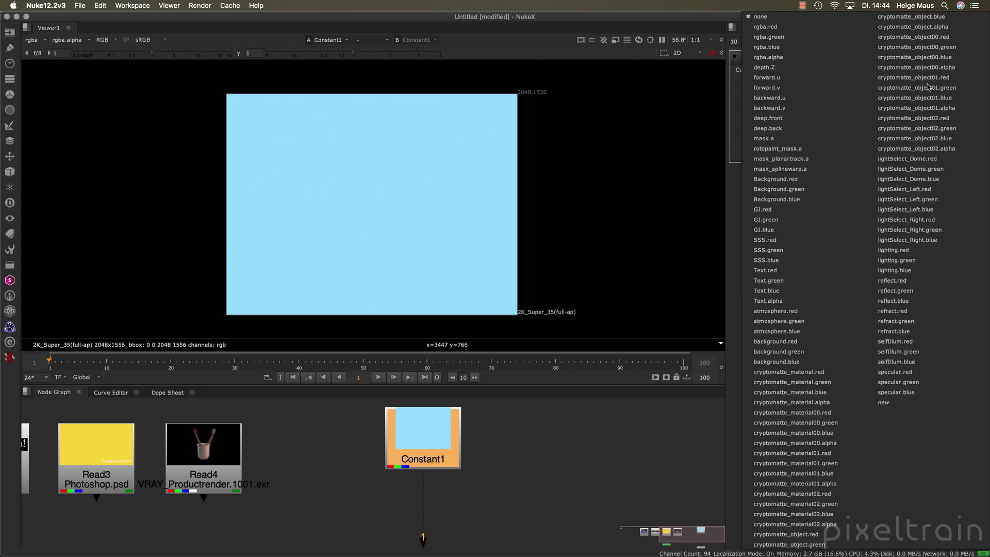
pyautogui.click(819, 58)
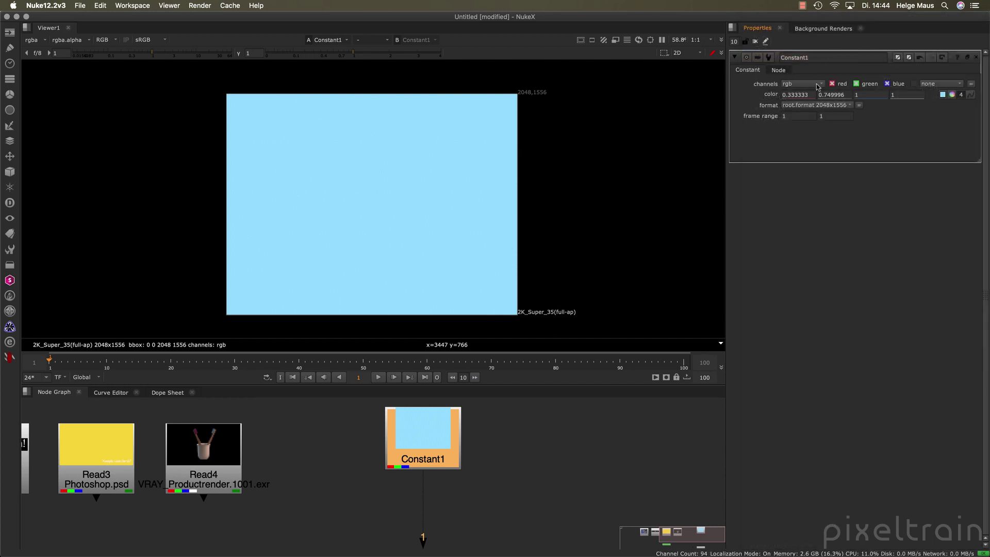
# Step: Set Constant1's channels to rgba and its alpha color value to 0.5
pyautogui.click(825, 105)
pyautogui.click(874, 113)
pyautogui.click(899, 95)
pyautogui.write('0.5')
pyautogui.press('Return')
# Step: Set Constant1's channels back to rgb and its fourth color value to 1
pyautogui.click(802, 83)
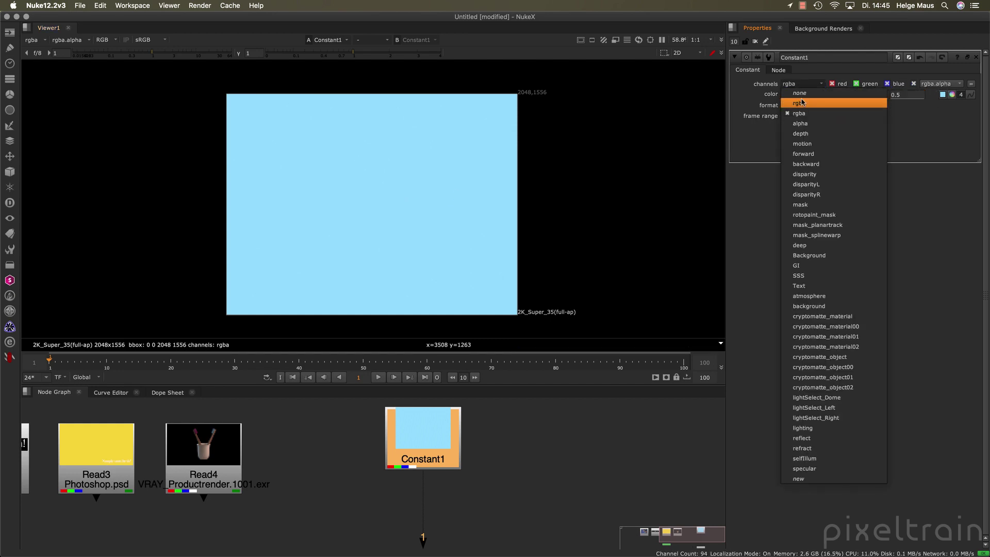
pyautogui.click(782, 85)
pyautogui.click(909, 94)
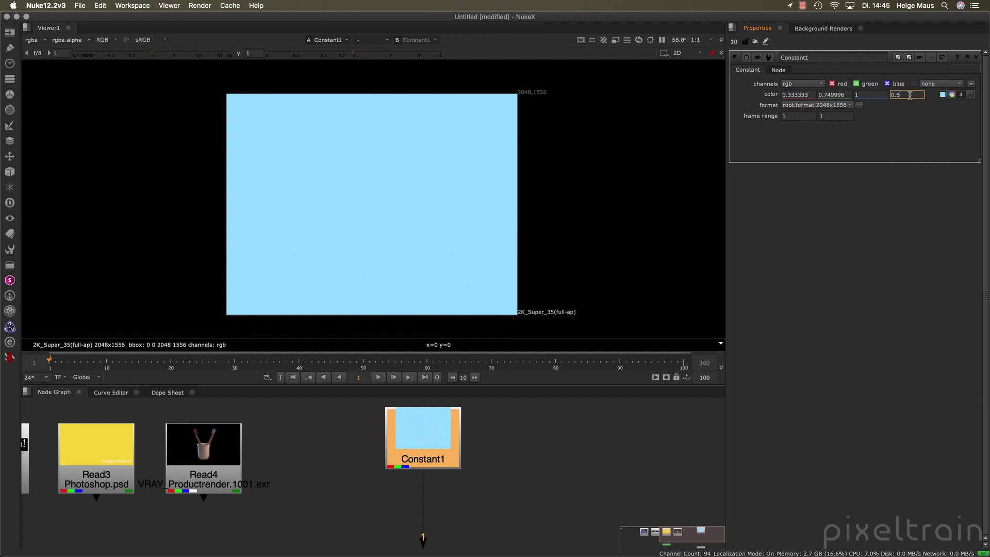
pyautogui.write('1')
pyautogui.press('Tab')
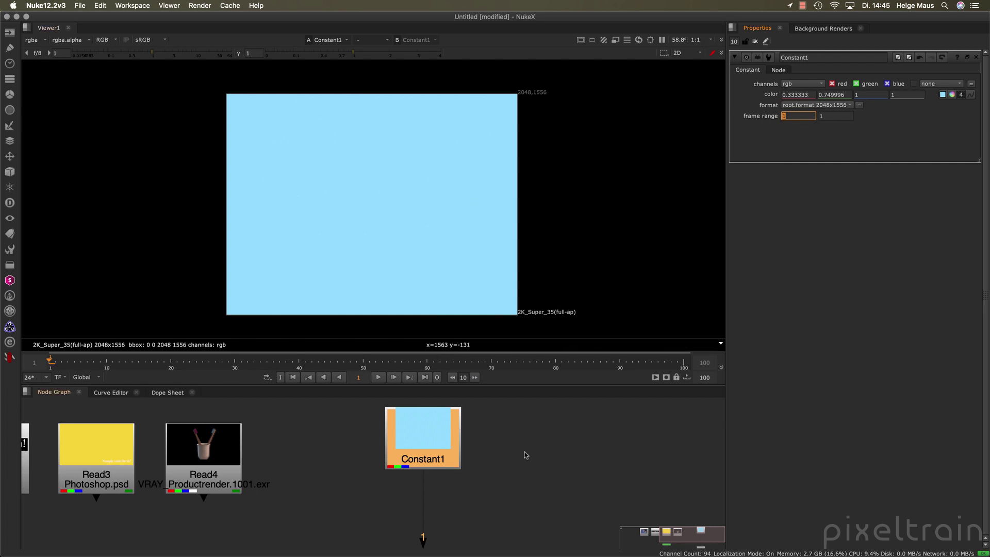
# Step: Enlarge the node graph area and bring Constant1 and Viewer1 fully into view with space around them
pyautogui.click(583, 448)
pyautogui.moveTo(606, 384); pyautogui.dragTo(606, 318)
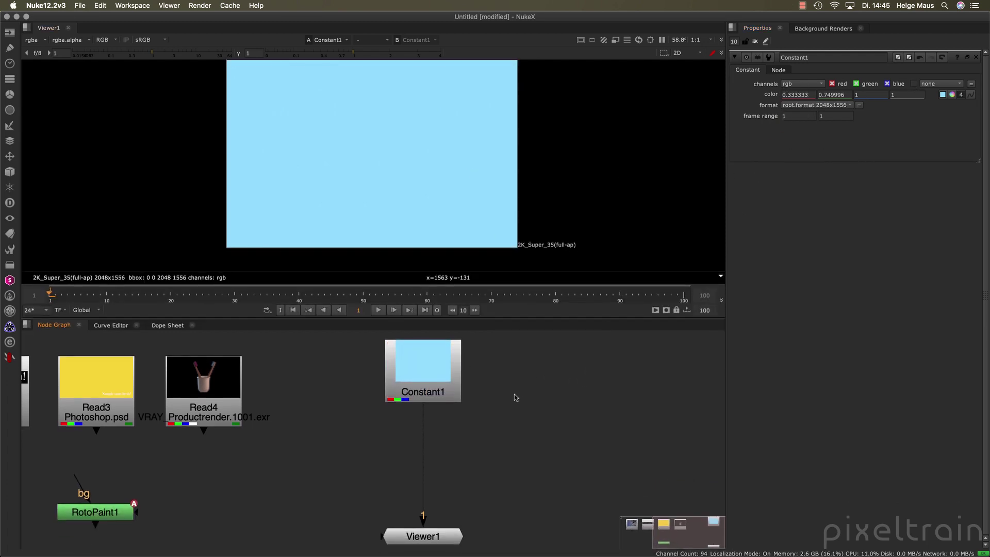
pyautogui.moveTo(512, 397); pyautogui.dragTo(569, 400, button='middle')
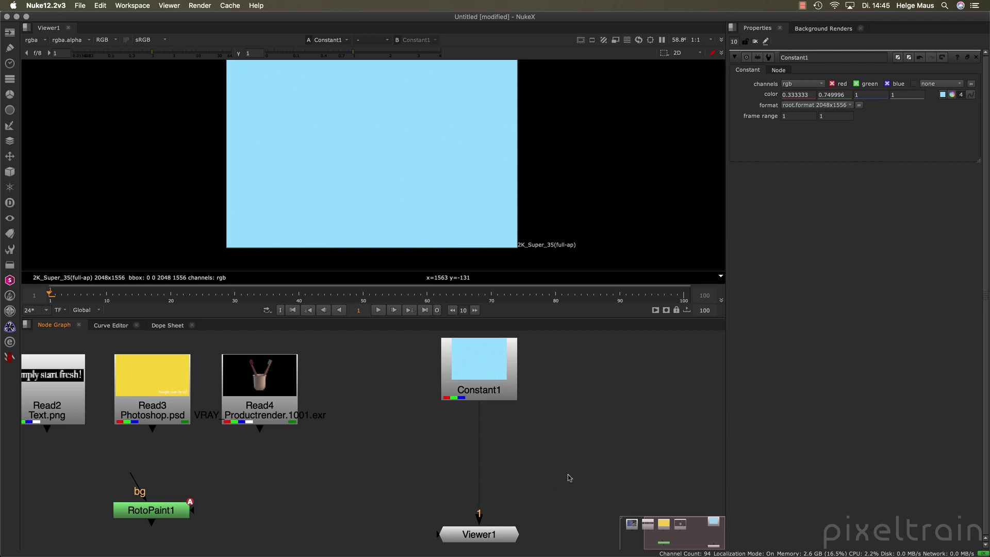
# Step: Insert an AddChannels node between Constant1 and Viewer1, and close Constant1's properties
pyautogui.click(10, 79)
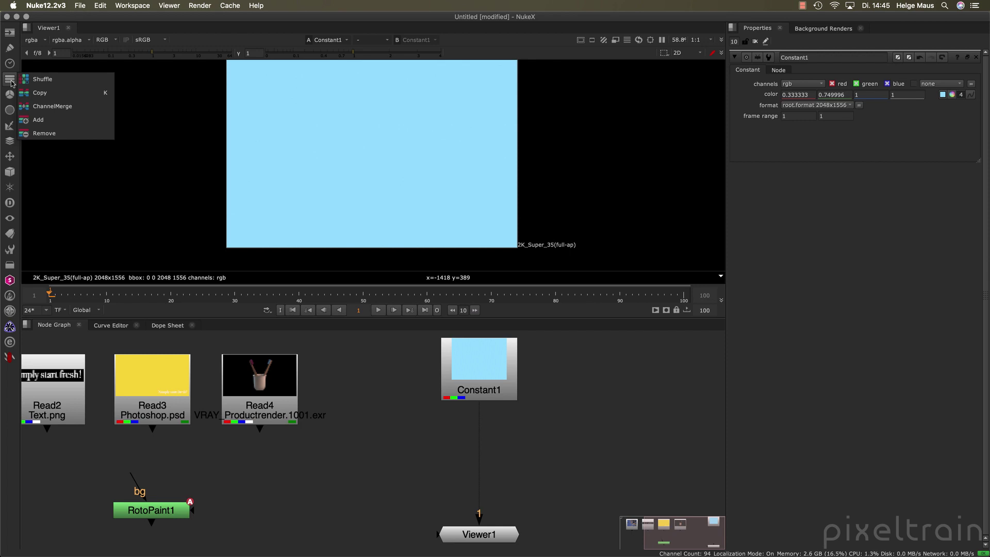
pyautogui.click(38, 119)
pyautogui.moveTo(585, 478); pyautogui.dragTo(490, 444)
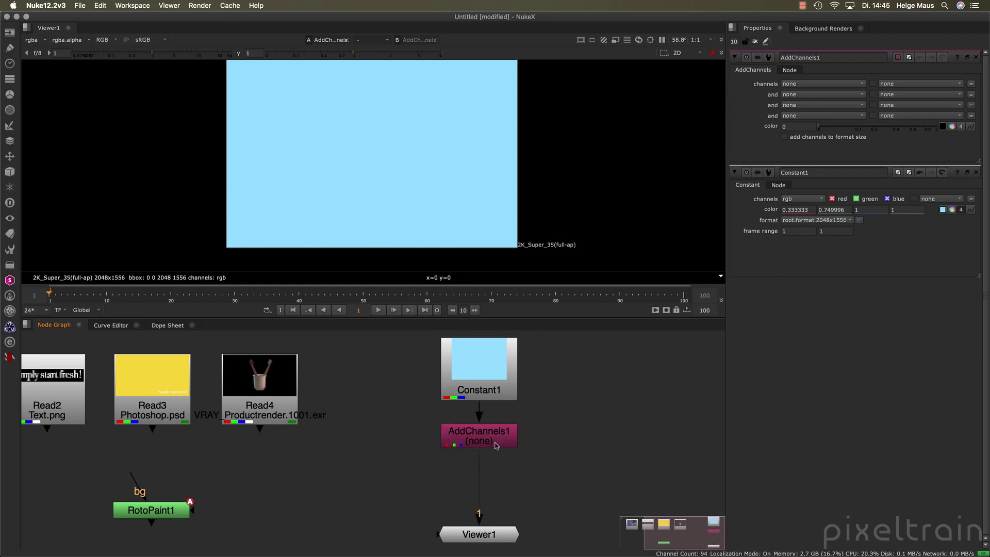
pyautogui.click(976, 172)
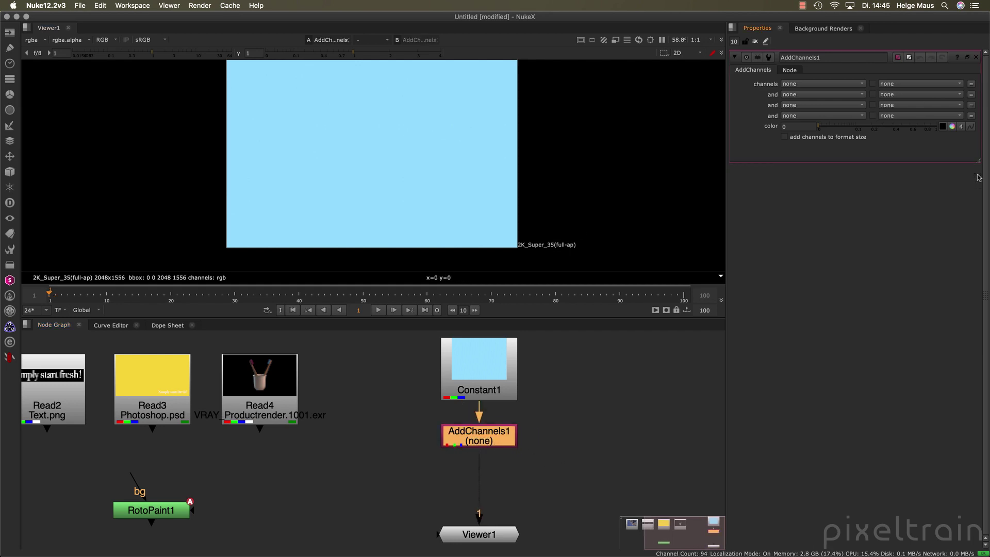
# Step: Set AddChannels1's first channels entry to alpha and inspect the channel indicators on the node up close
pyautogui.click(862, 84)
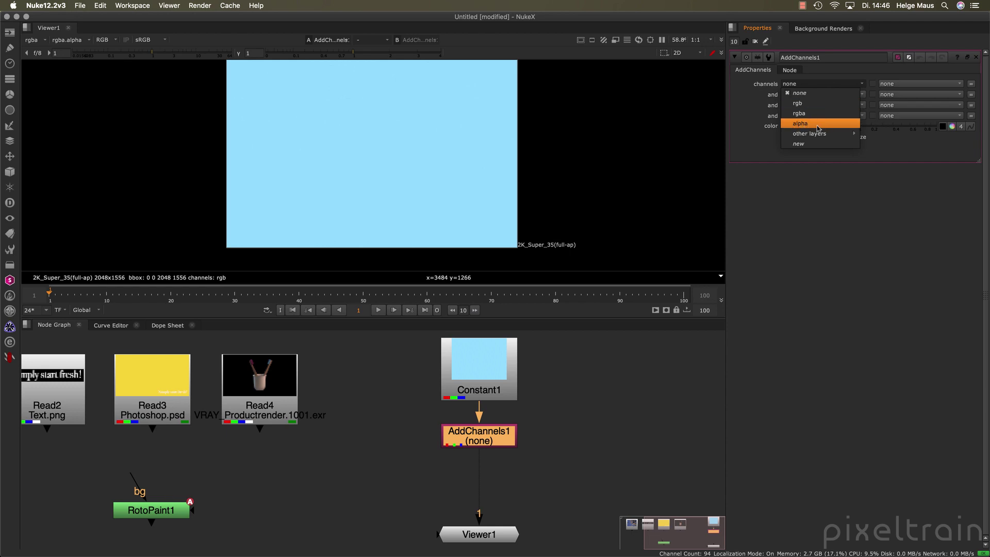
pyautogui.moveTo(812, 130)
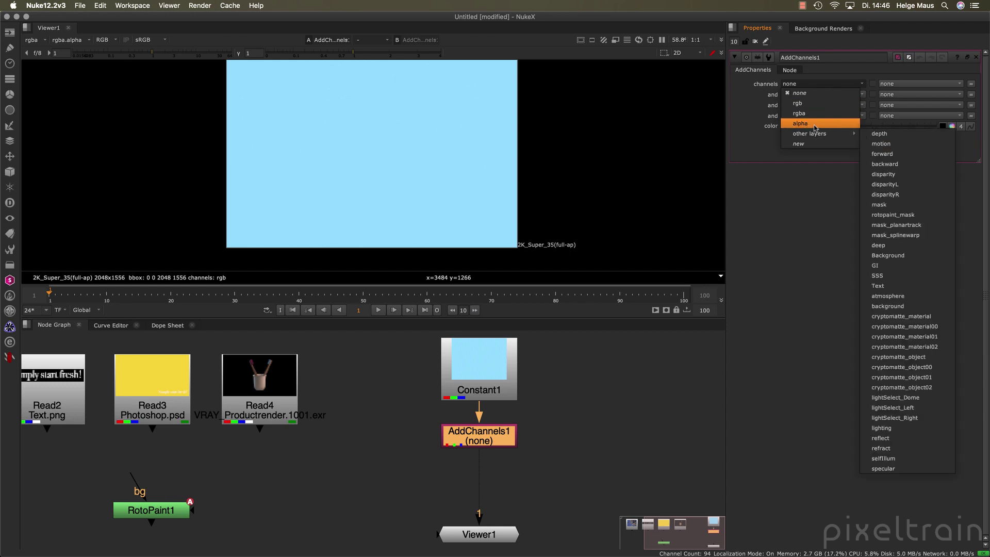
pyautogui.click(815, 125)
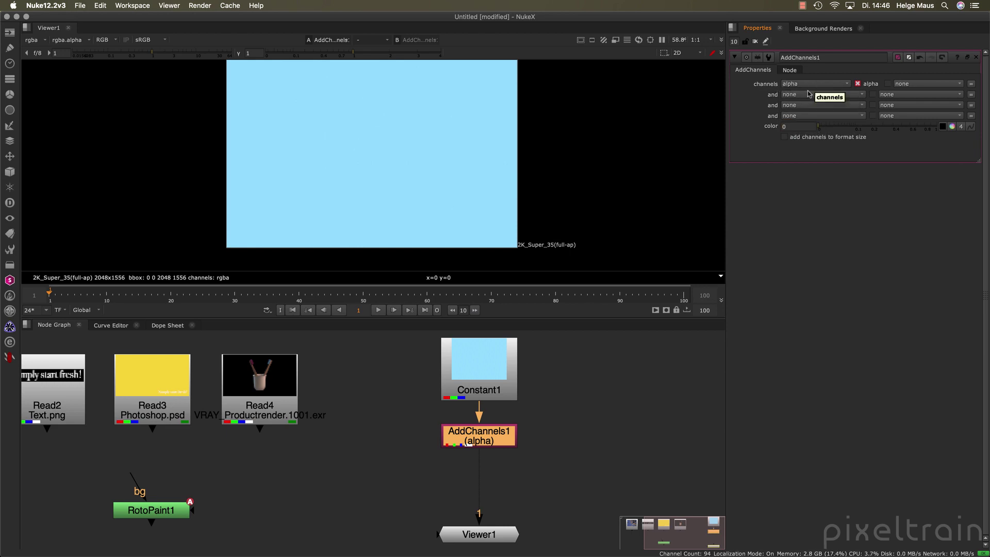
pyautogui.click(568, 446)
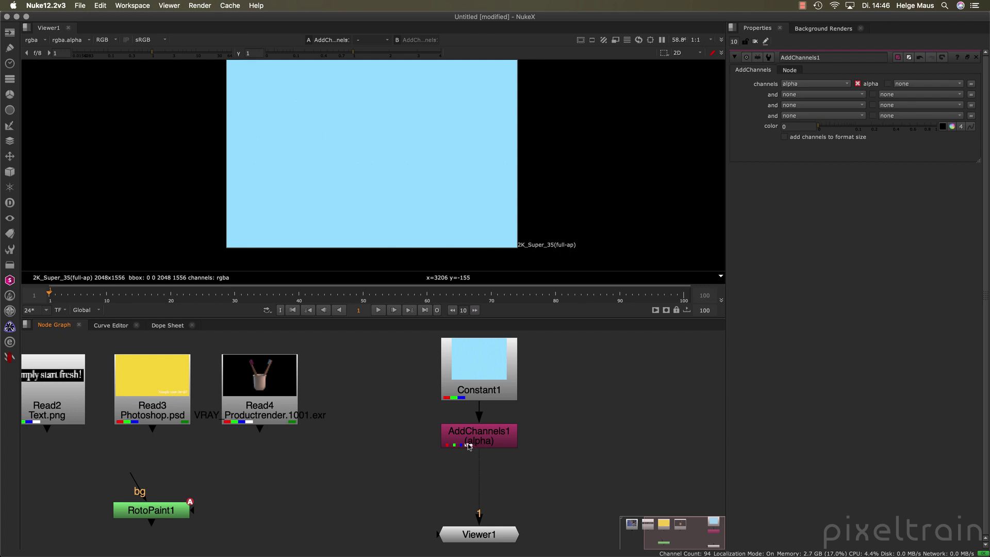
pyautogui.scroll(2, 472, 447)
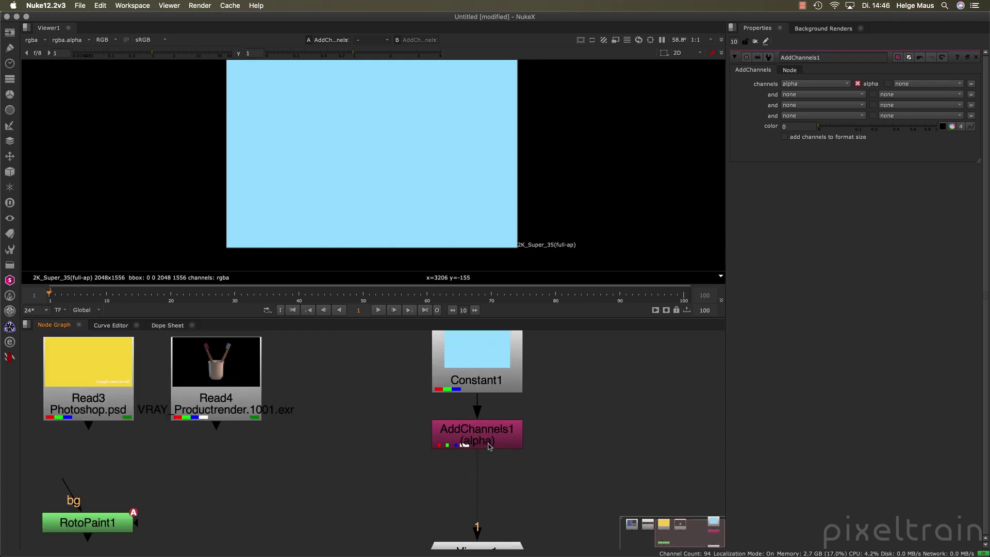
# Step: Display Constant1 directly in Viewer1, bypassing AddChannels1, to examine its channels without the added alpha
pyautogui.click(485, 365)
pyautogui.press('1')
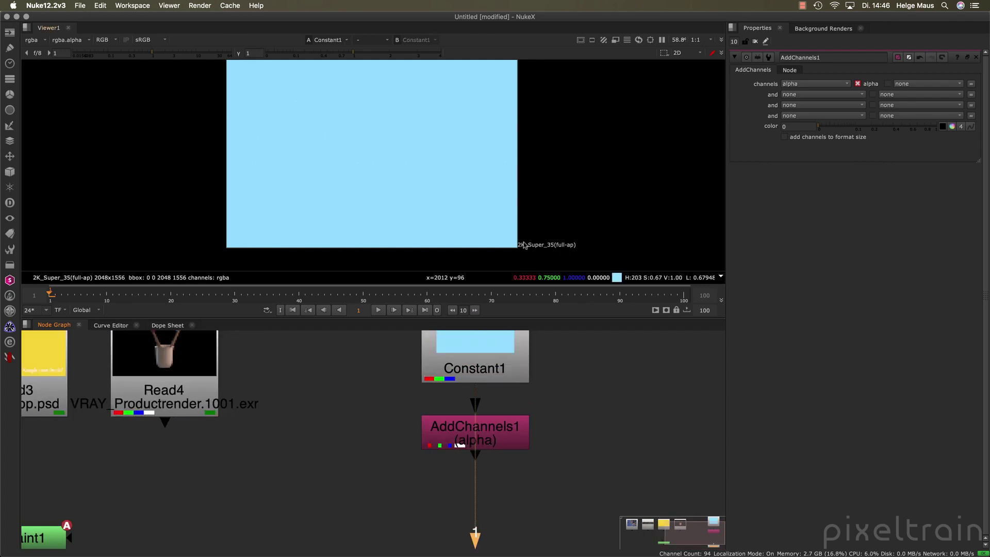
pyautogui.scroll(-2, 586, 415)
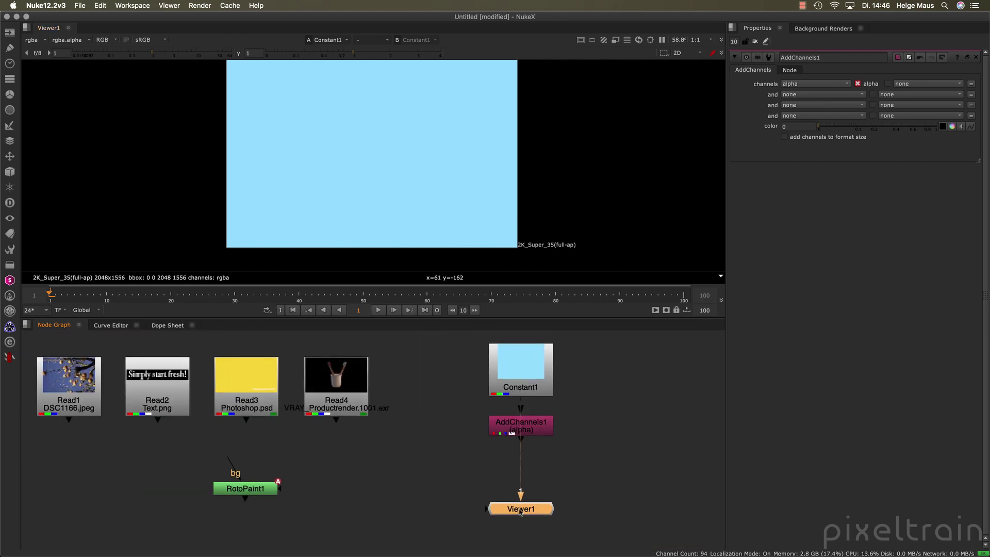
# Step: Display AddChannels1 in Viewer1 instead of Constant1 and line Viewer1 up directly below it
pyautogui.moveTo(521, 509); pyautogui.dragTo(635, 463)
pyautogui.moveTo(527, 380); pyautogui.dragTo(483, 386, button='middle')
pyautogui.click(483, 387)
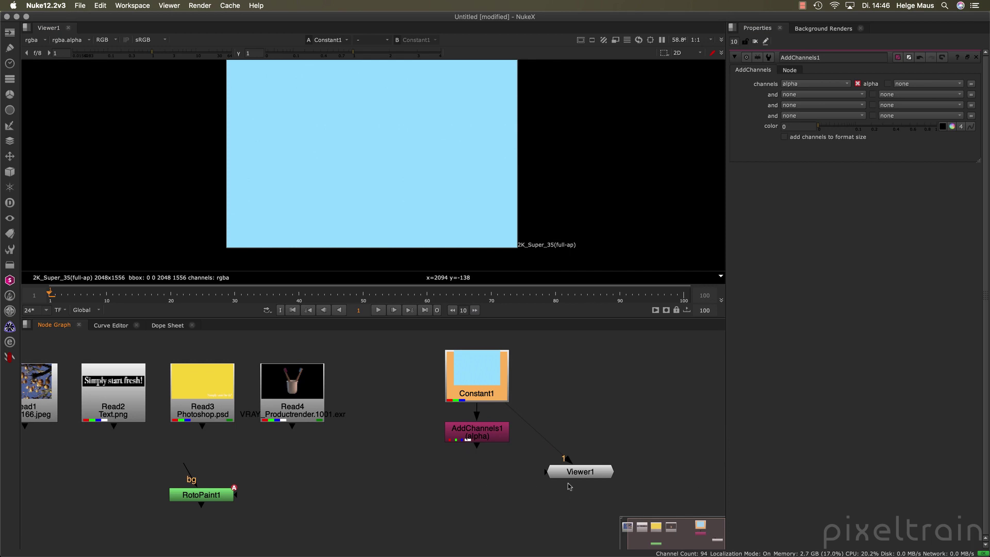
pyautogui.click(494, 434)
pyautogui.press('1')
pyautogui.moveTo(586, 467); pyautogui.dragTo(483, 473)
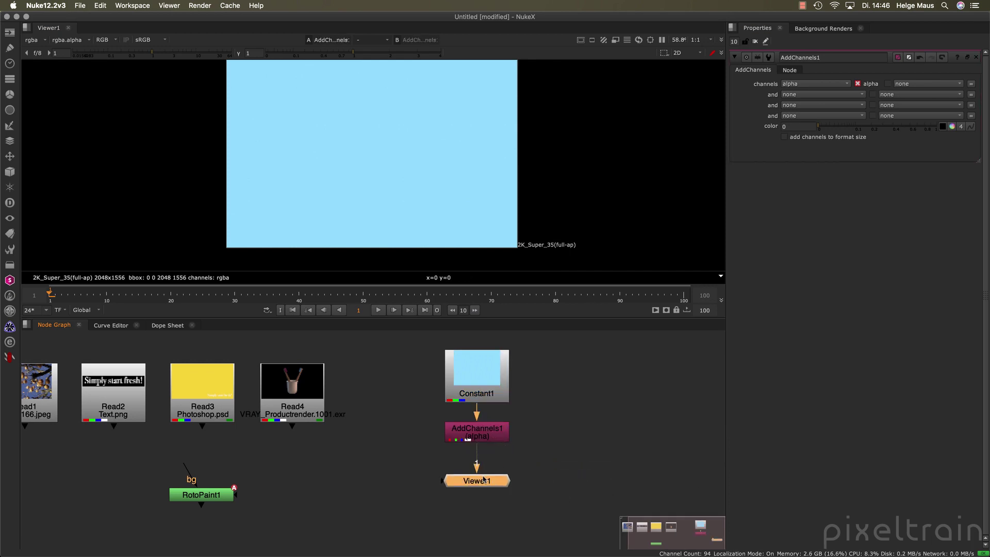
# Step: Select AddChannels1 and toggle the viewer repeatedly between colour and alpha to examine the added alpha channel
pyautogui.click(477, 437)
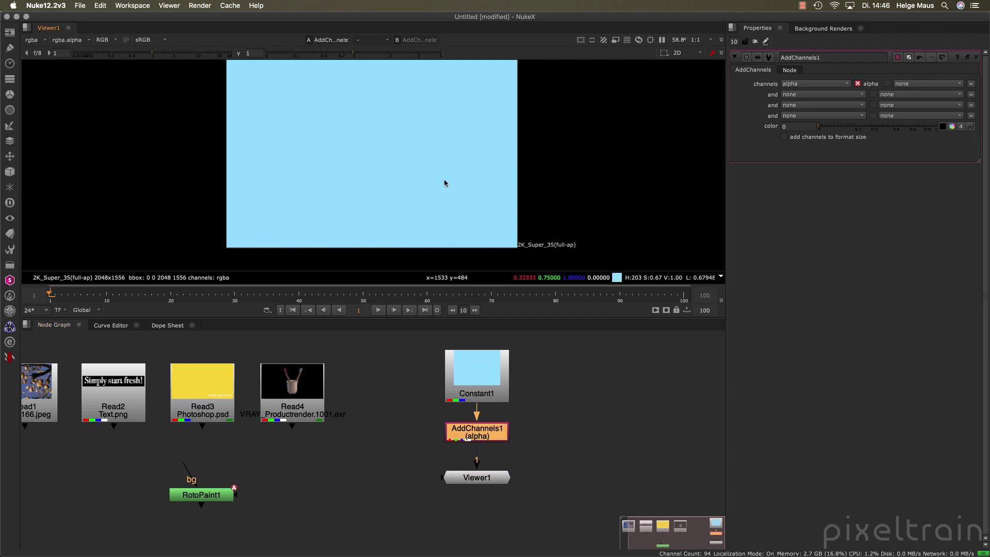
pyautogui.press('a')
pyautogui.press('a')
pyautogui.press('a')
pyautogui.press('a')
pyautogui.press('a')
pyautogui.press('a')
pyautogui.press('a')
pyautogui.press('a')
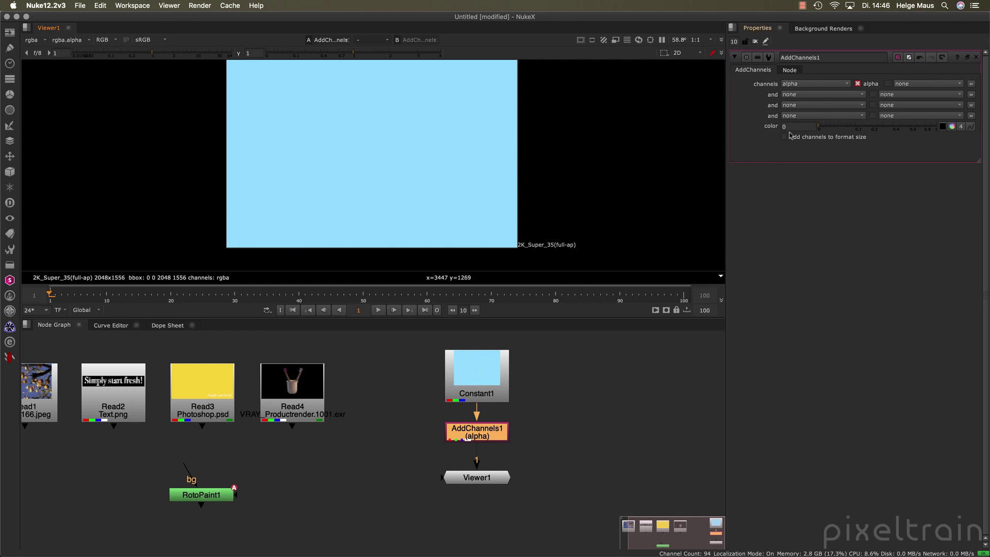
# Step: Set AddChannels1's color value to 0.5
pyautogui.click(875, 128)
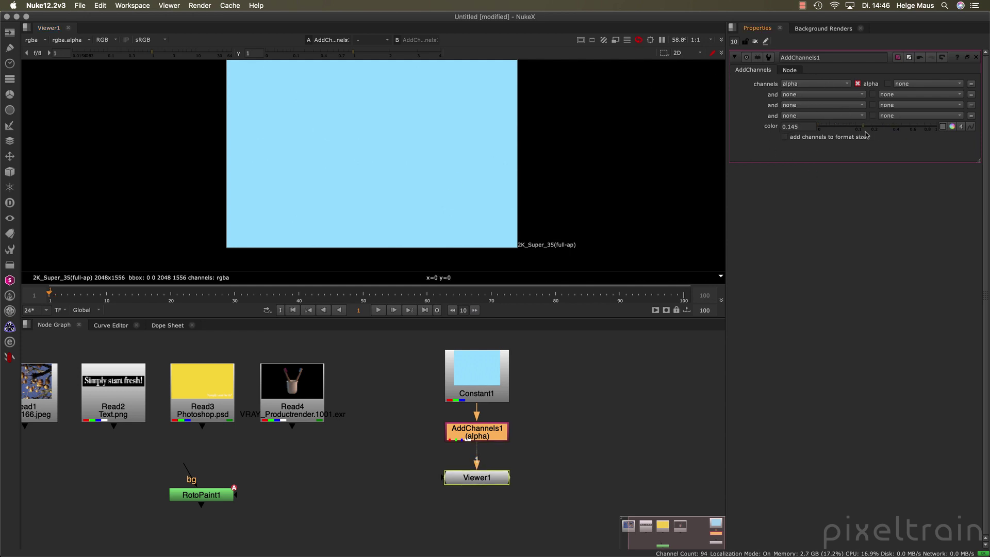
pyautogui.press('1')
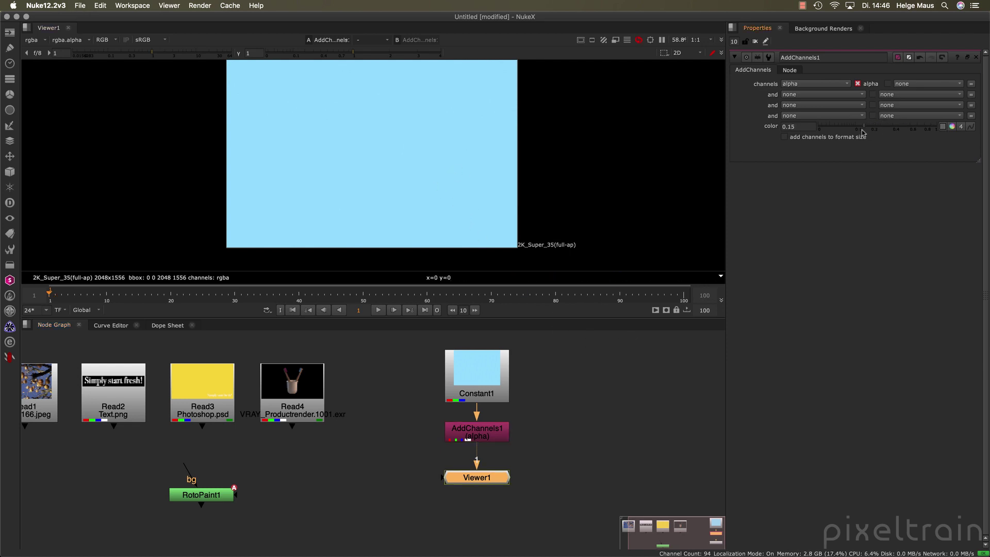
pyautogui.doubleClick(808, 128)
pyautogui.write('0.5')
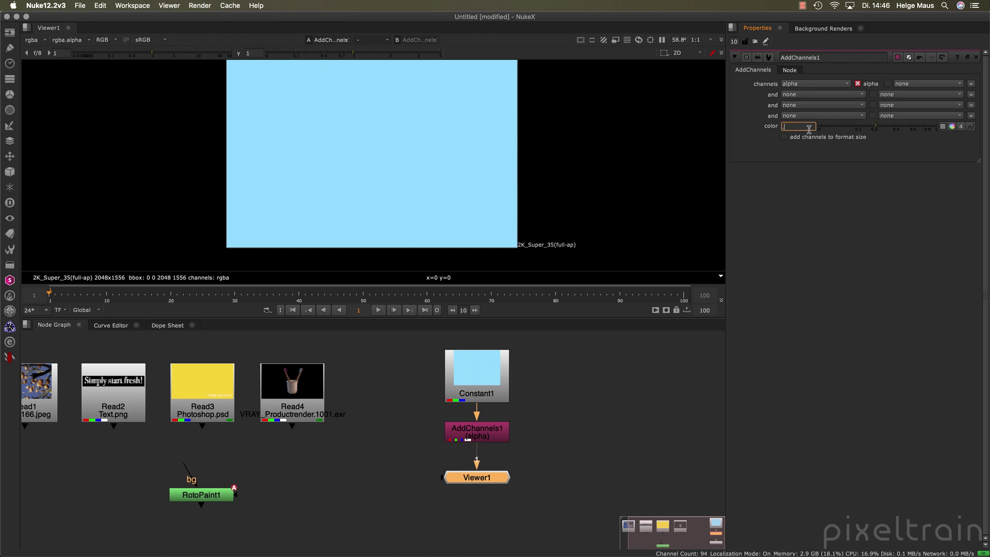
pyautogui.press('Return')
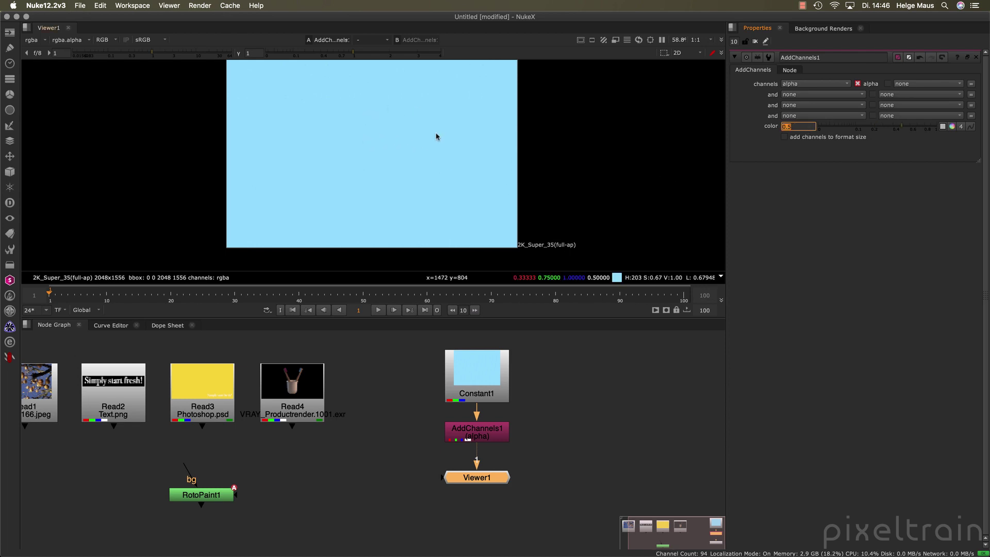
# Step: Switch the viewer back and forth between alpha and colour to check the alpha channel at its new value
pyautogui.press('a')
pyautogui.press('a')
pyautogui.press('a')
pyautogui.press('a')
pyautogui.press('a')
pyautogui.press('a')
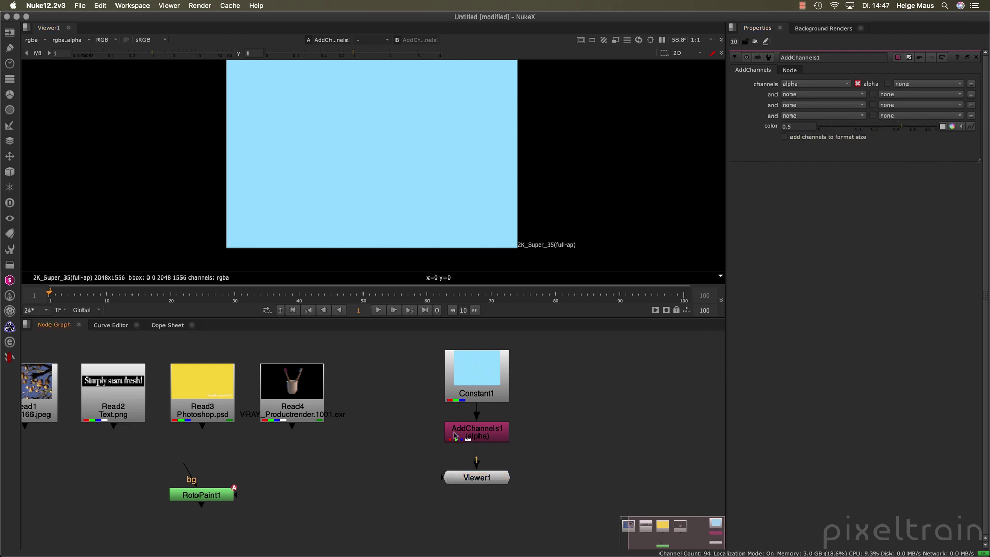
# Step: Insert a Remove node between AddChannels1 and Viewer1, making room below AddChannels1 for it
pyautogui.moveTo(495, 478); pyautogui.dragTo(495, 504)
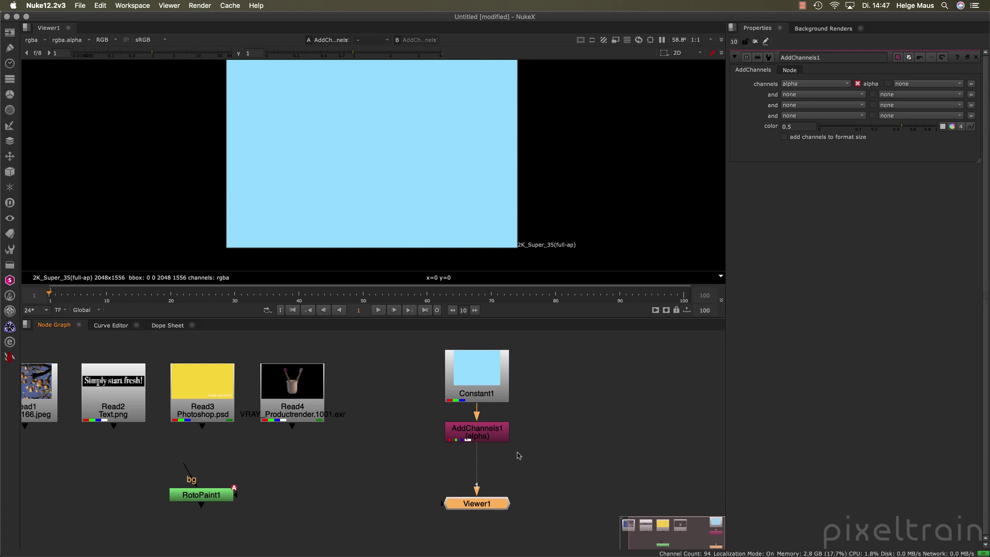
pyautogui.click(518, 456)
pyautogui.click(10, 79)
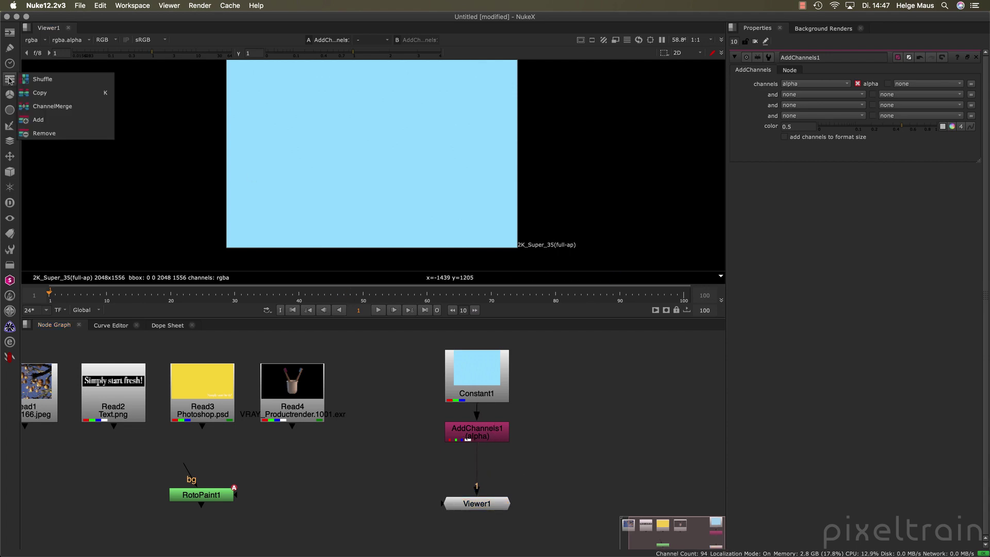
pyautogui.click(44, 133)
pyautogui.moveTo(515, 460); pyautogui.dragTo(489, 500)
pyautogui.click(492, 469)
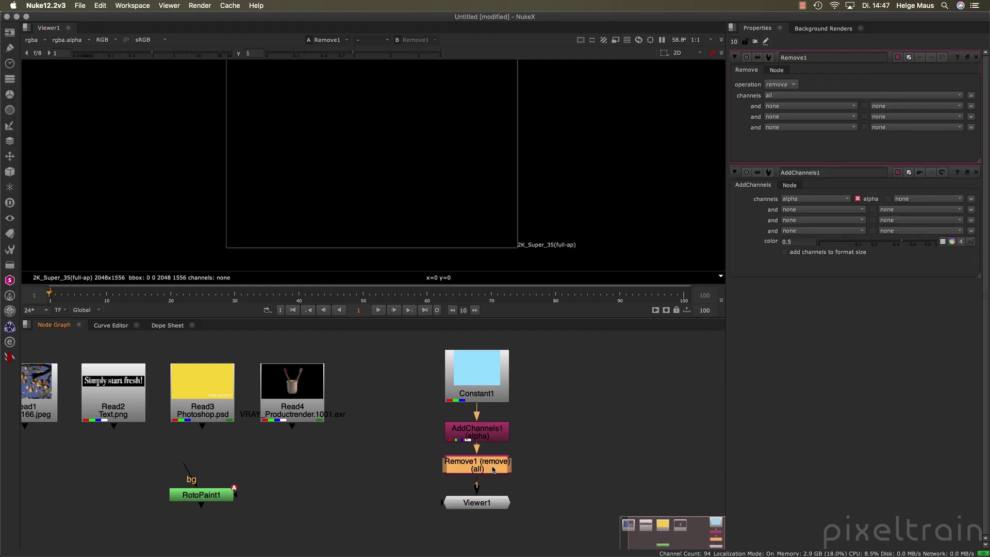
pyautogui.press('1')
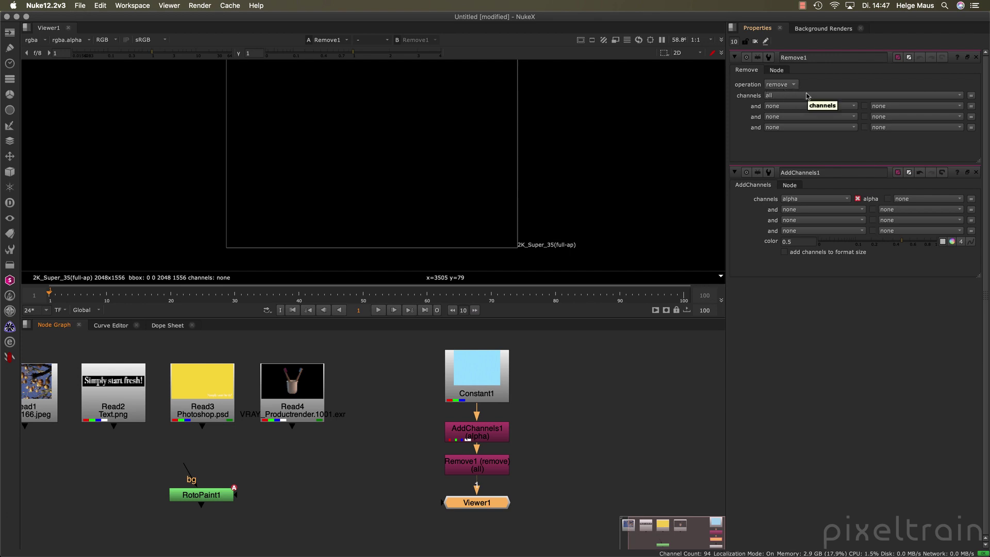
# Step: Set Remove1's channels to alpha and check the alpha channel in the viewer
pyautogui.click(960, 96)
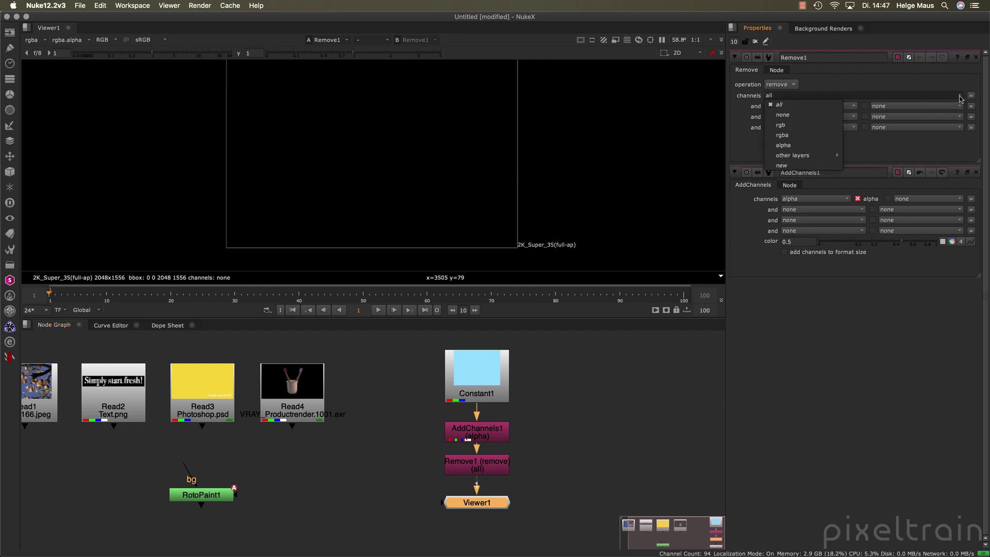
pyautogui.click(783, 145)
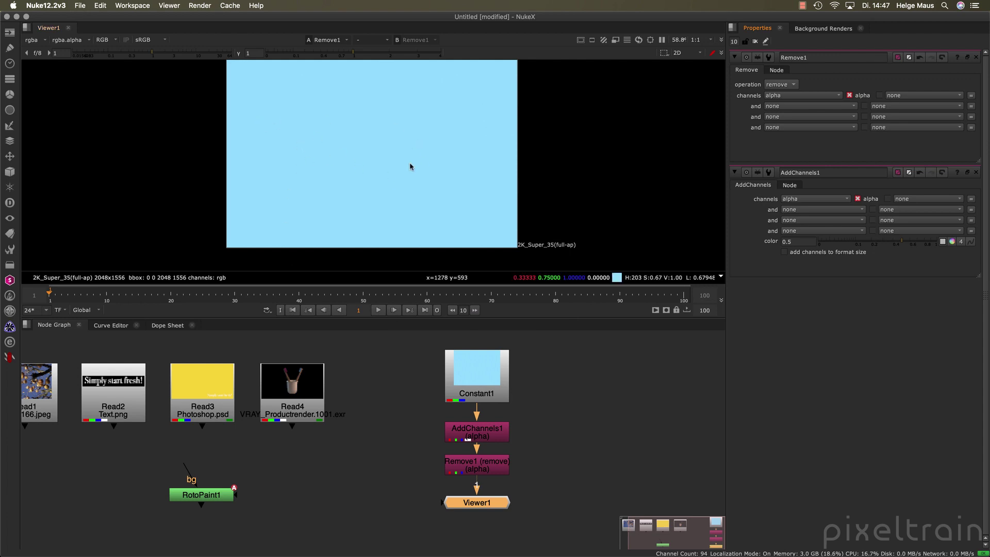
pyautogui.press('a')
pyautogui.press('a')
pyautogui.press('a')
pyautogui.press('a')
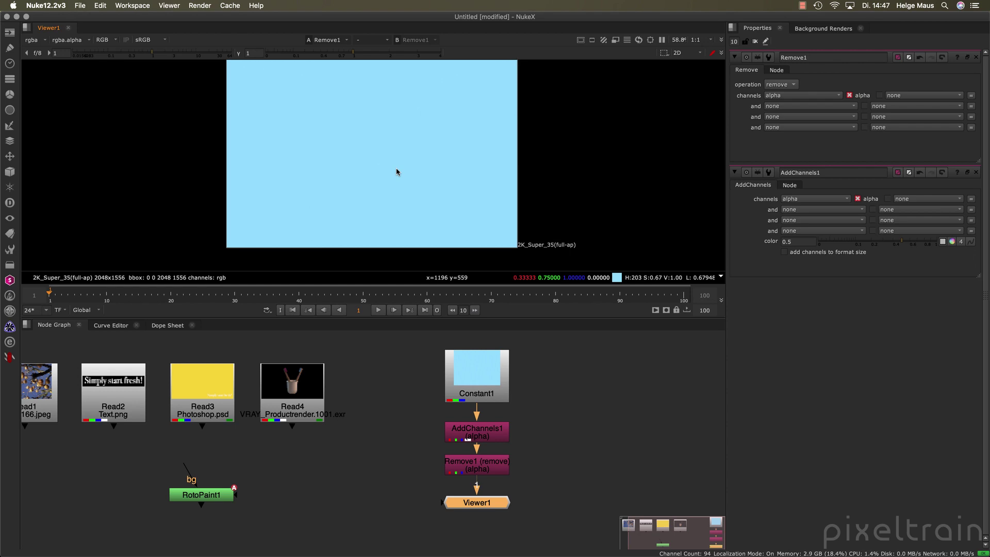
# Step: Display the Read4 product render in Viewer1 to examine its list of channels
pyautogui.click(488, 470)
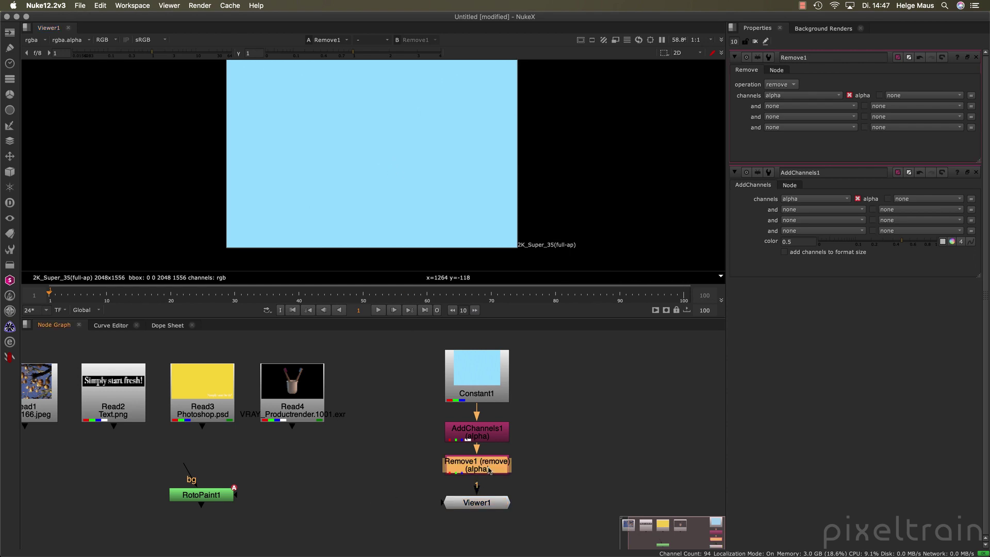
pyautogui.click(302, 412)
pyautogui.press('1')
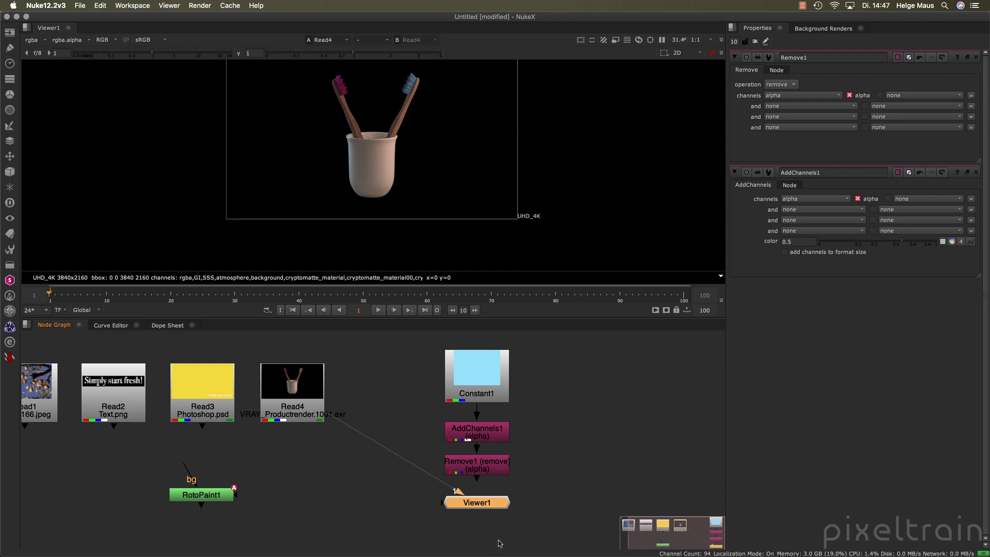
# Step: Display Remove1 in Viewer1 again and space Remove1 and Viewer1 further apart below AddChannels1
pyautogui.keyDown('shift'); pyautogui.keyDown('super'); pyautogui.click(496, 470); pyautogui.keyUp('super'); pyautogui.keyUp('shift')
pyautogui.moveTo(490, 503); pyautogui.dragTo(489, 520)
pyautogui.moveTo(481, 465); pyautogui.dragTo(481, 469)
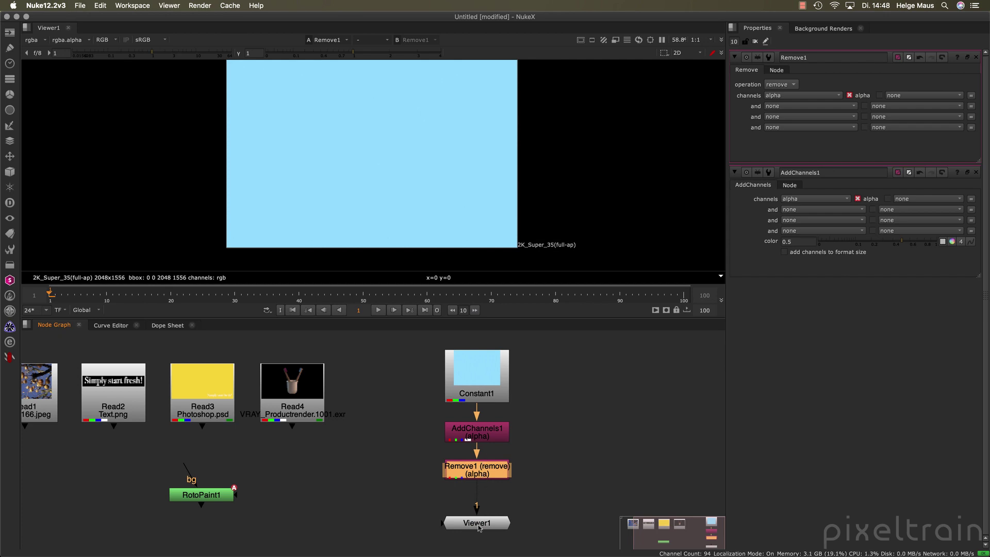
# Step: Extract AddChannels1 and Remove1 together from the Constant1 branch and park them off to its side
pyautogui.click(505, 415)
pyautogui.moveTo(414, 423); pyautogui.dragTo(535, 504)
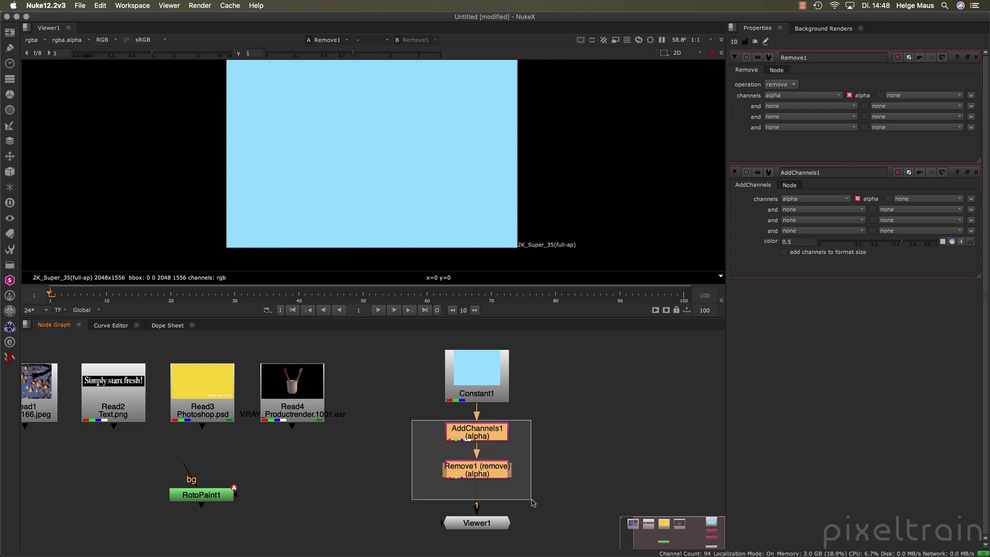
pyautogui.hotkey('ctrl', 'shift', 'x')
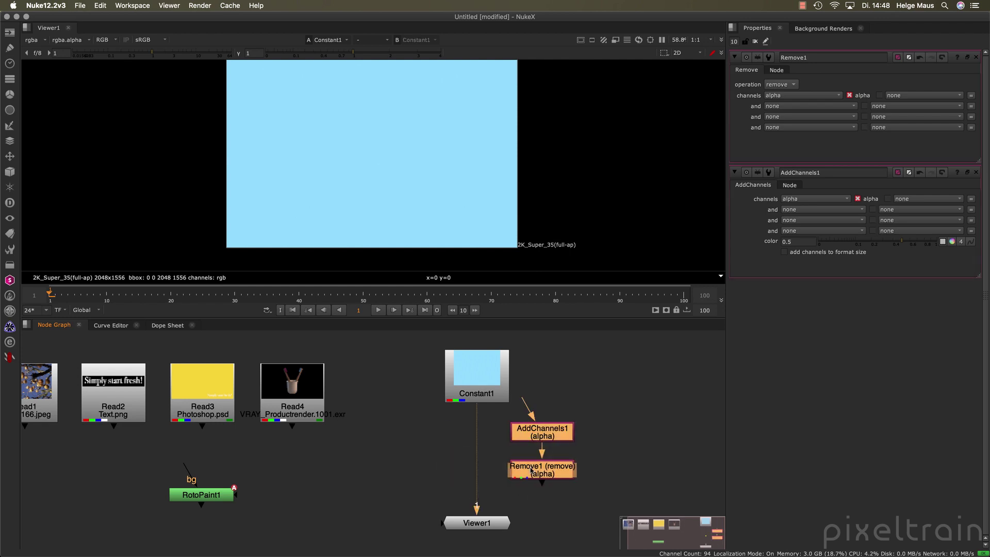
pyautogui.moveTo(531, 470); pyautogui.dragTo(626, 426)
pyautogui.click(583, 452)
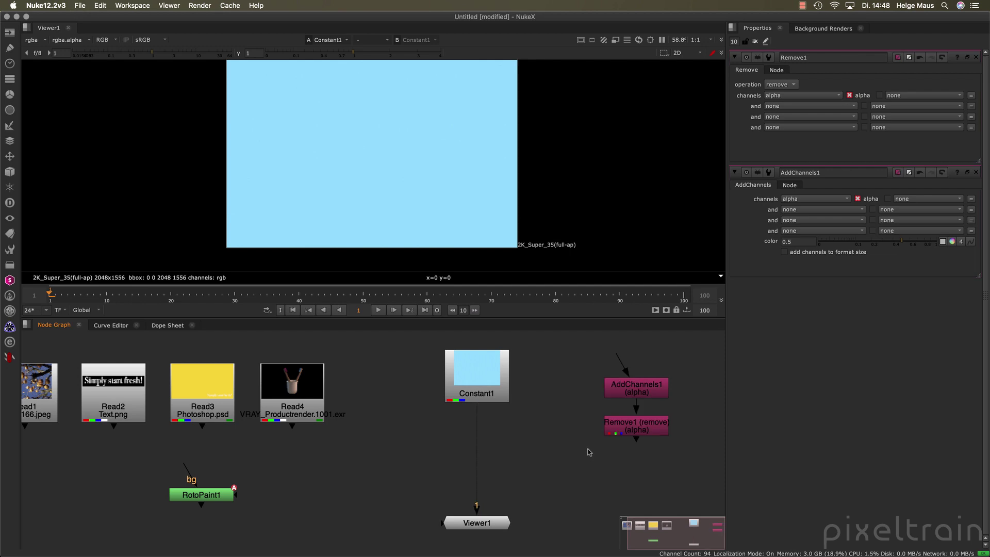
# Step: Insert a Copy node between Constant1 and Viewer1 via its B input, and close the Remove1 and AddChannels1 properties
pyautogui.click(9, 80)
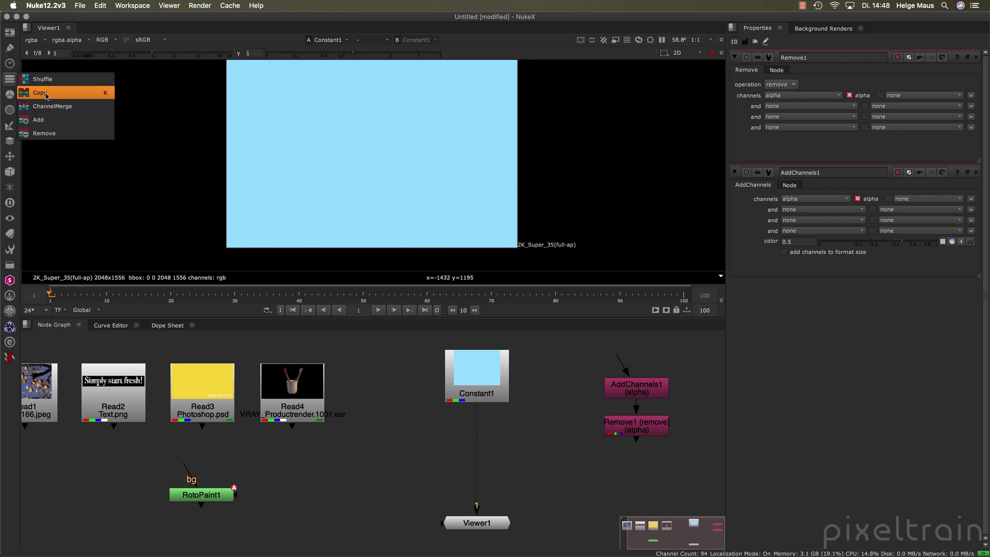
pyautogui.click(101, 94)
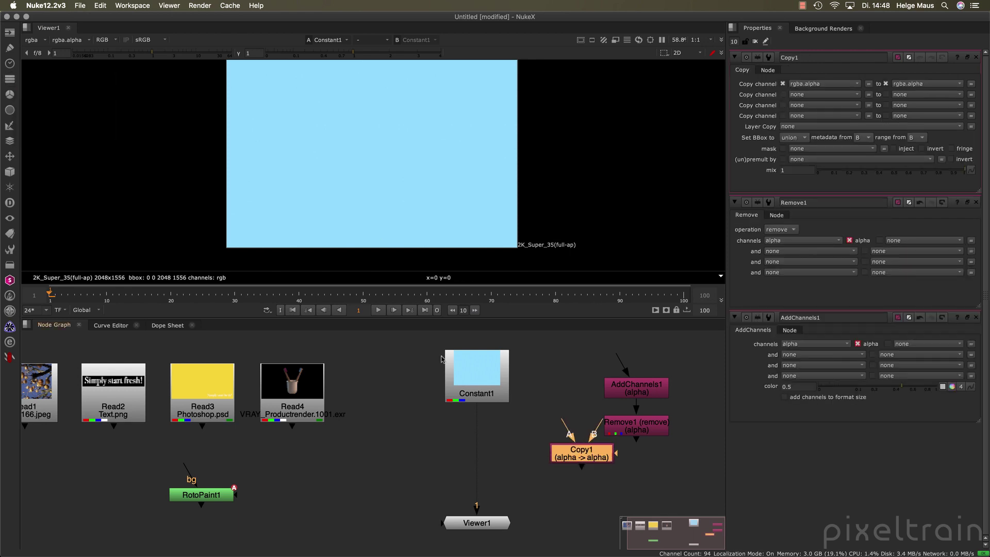
pyautogui.moveTo(571, 452); pyautogui.dragTo(468, 450)
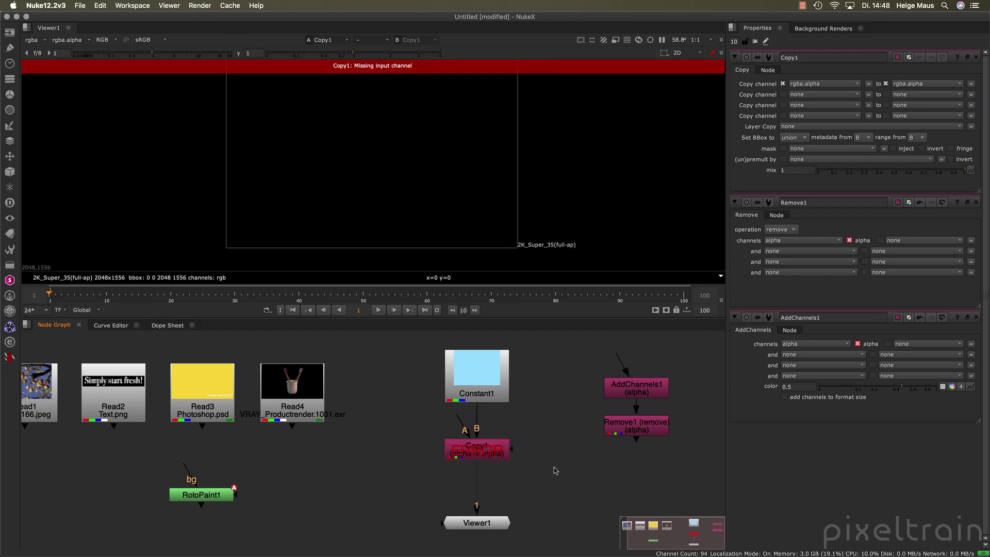
pyautogui.click(976, 202)
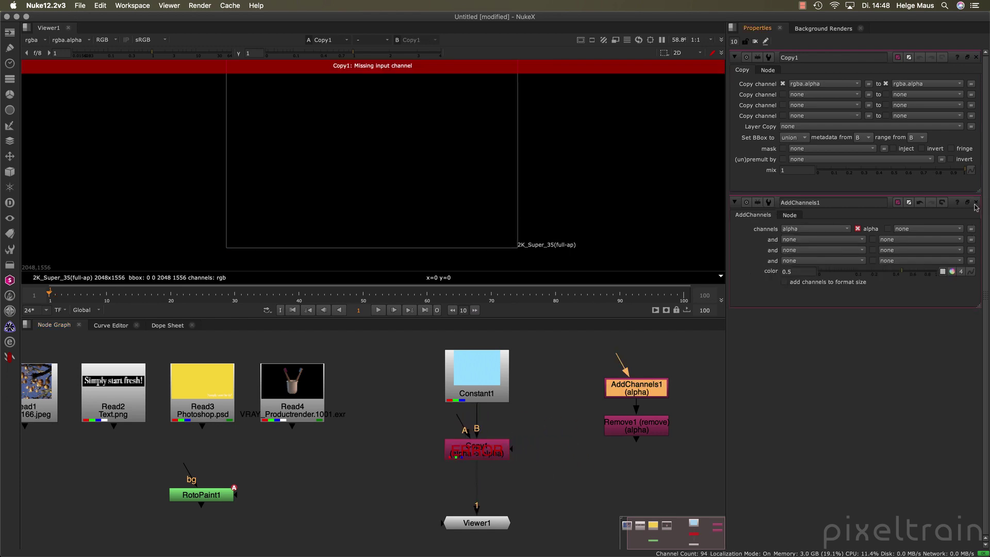
pyautogui.click(975, 203)
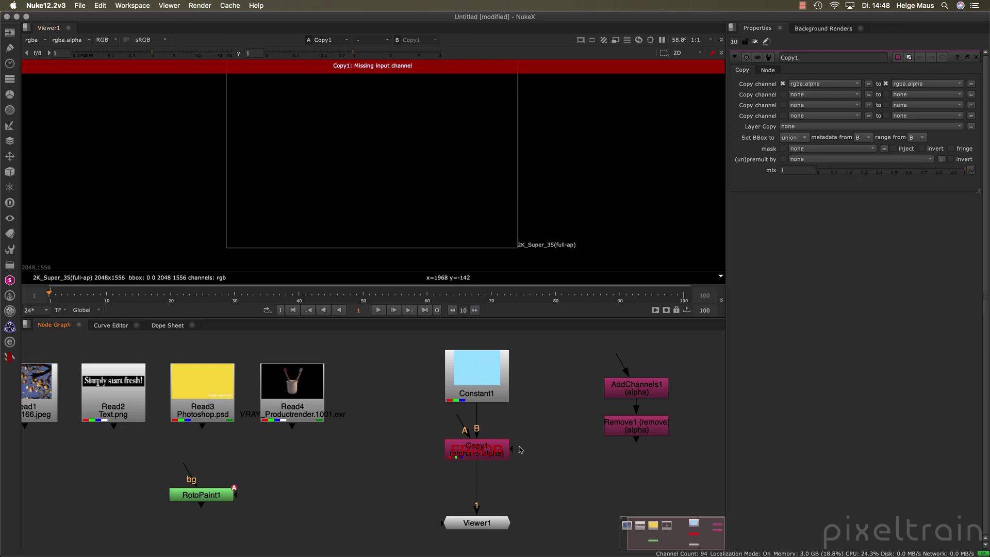
# Step: Select Copy1 and examine its A and B inputs along with its rgba.alpha copy channel settings
pyautogui.scroll(1, 519, 443)
pyautogui.scroll(-1, 519, 441)
pyautogui.moveTo(533, 442); pyautogui.dragTo(546, 441, button='middle')
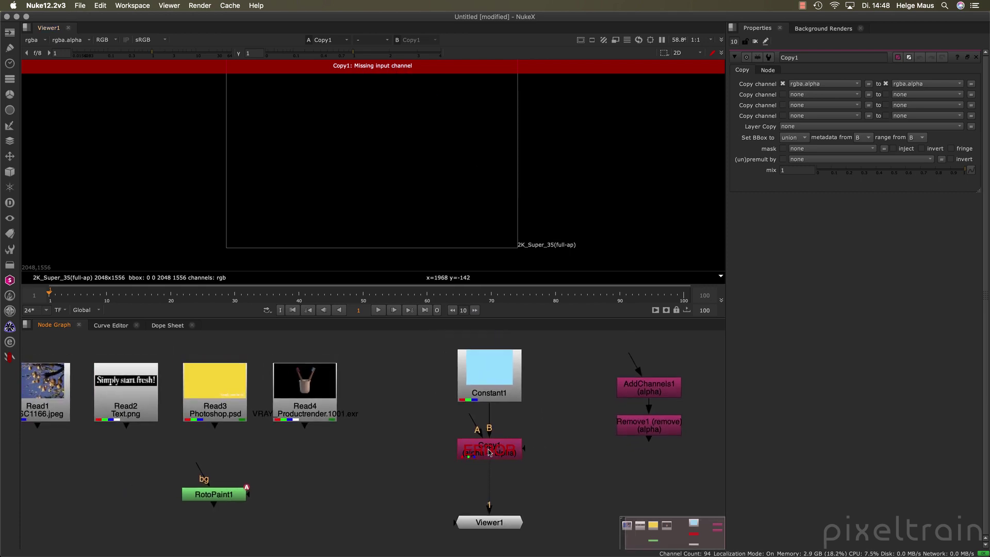
pyautogui.click(490, 452)
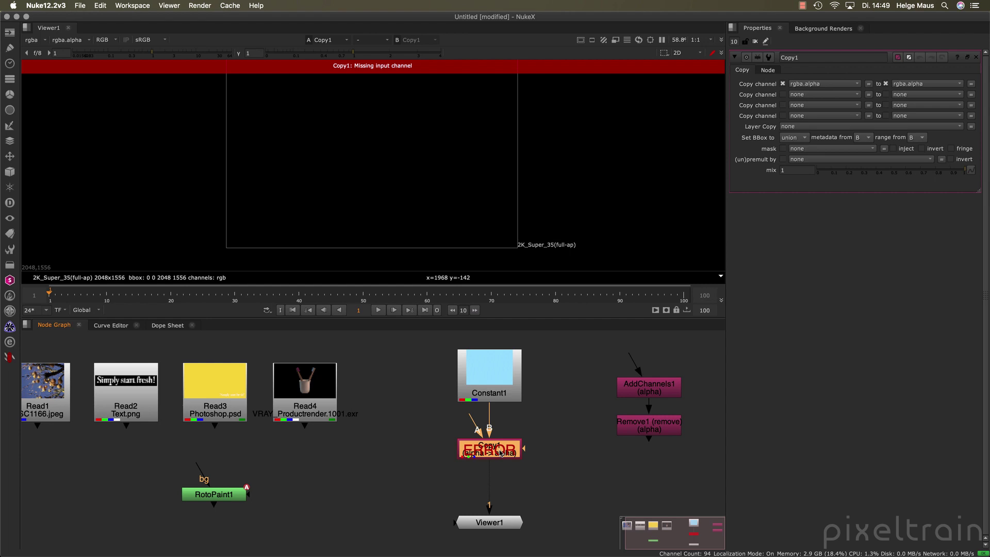
pyautogui.moveTo(472, 417); pyautogui.dragTo(415, 418)
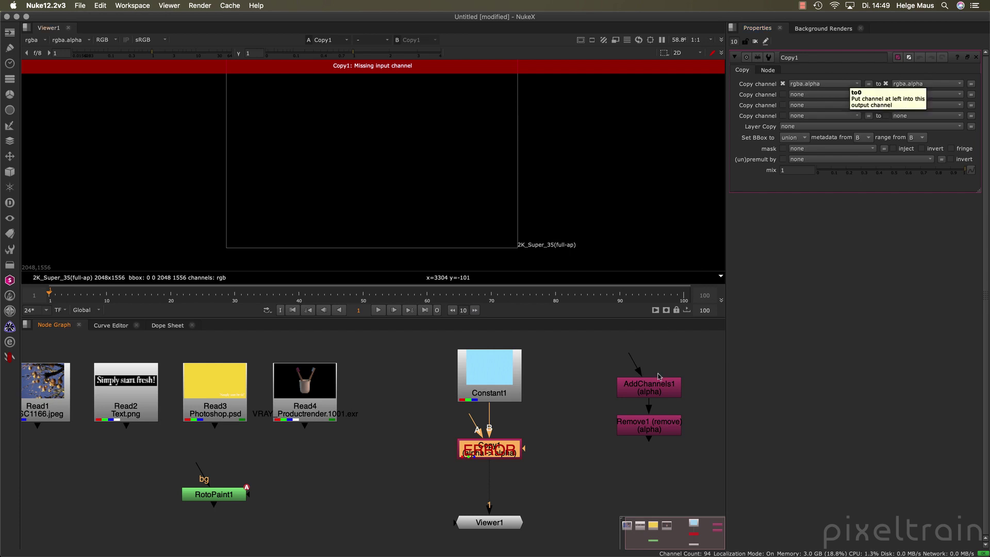
# Step: Add a second Constant node in the empty area between RotoPaint1 and Copy1, and set its color to white
pyautogui.moveTo(552, 462); pyautogui.dragTo(587, 459, button='middle')
pyautogui.click(388, 461)
pyautogui.moveTo(388, 463); pyautogui.dragTo(380, 457, button='middle')
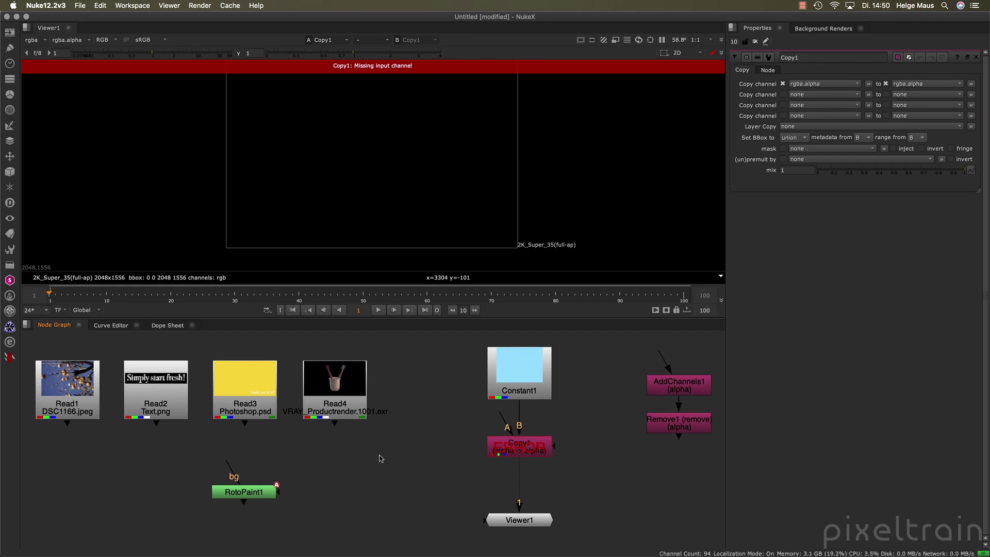
pyautogui.press('Tab')
pyautogui.write('con')
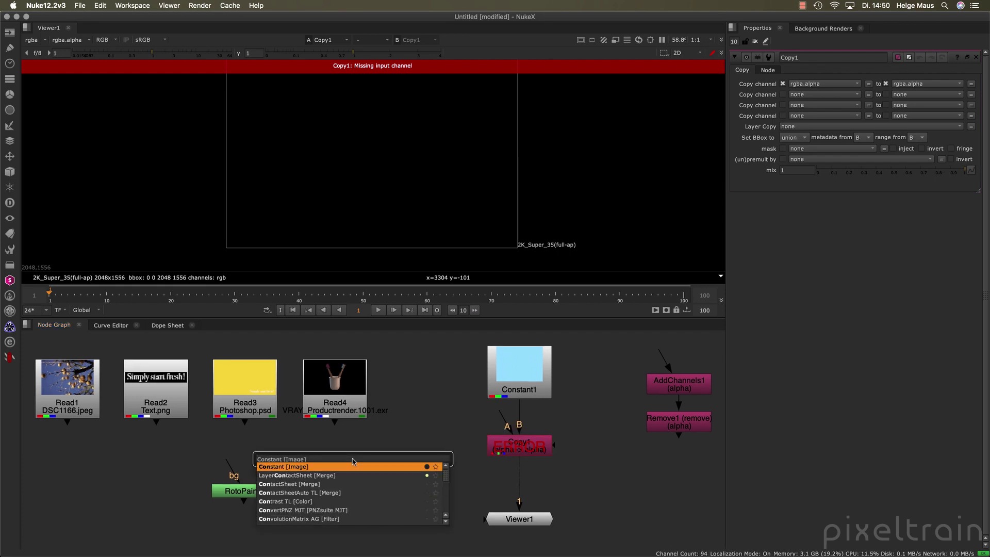
pyautogui.click(353, 467)
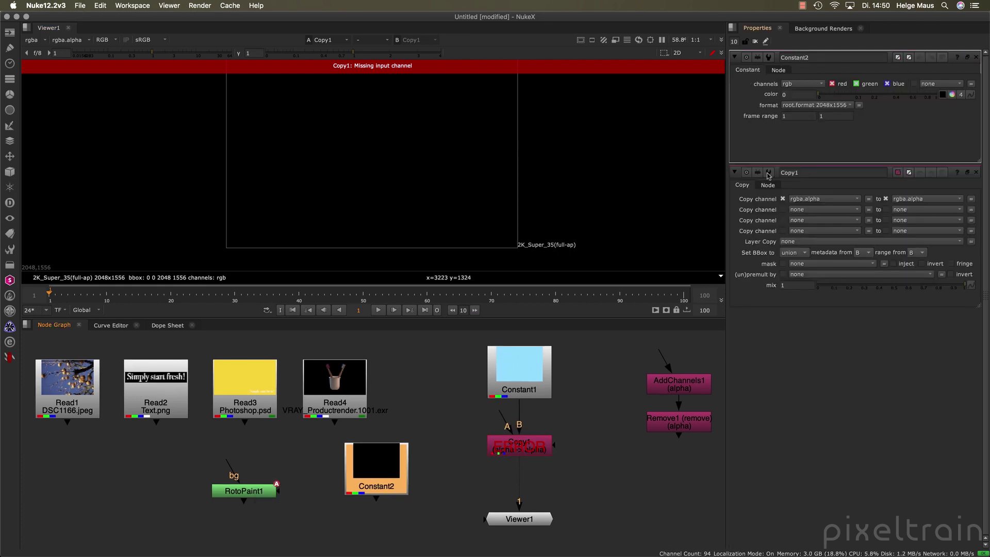
pyautogui.click(952, 97)
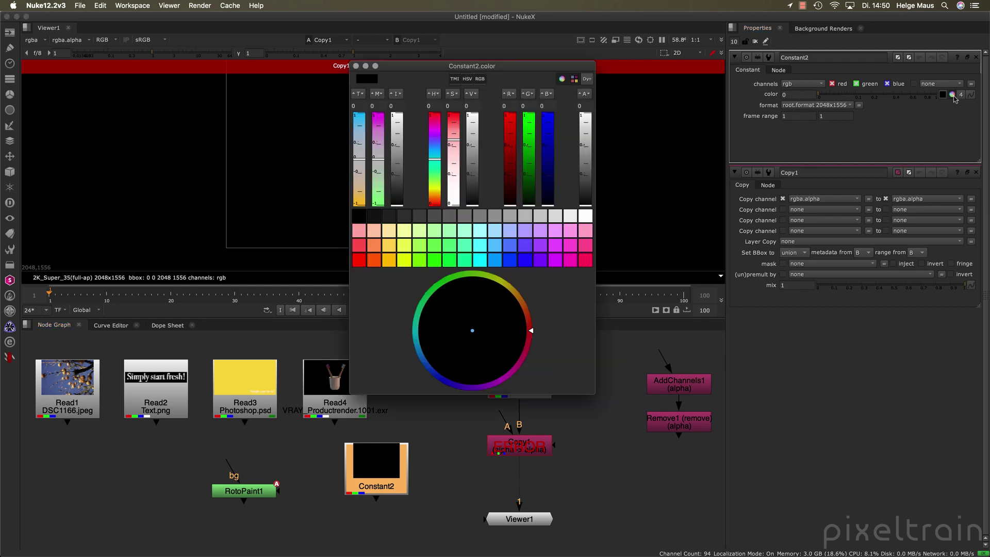
pyautogui.click(586, 216)
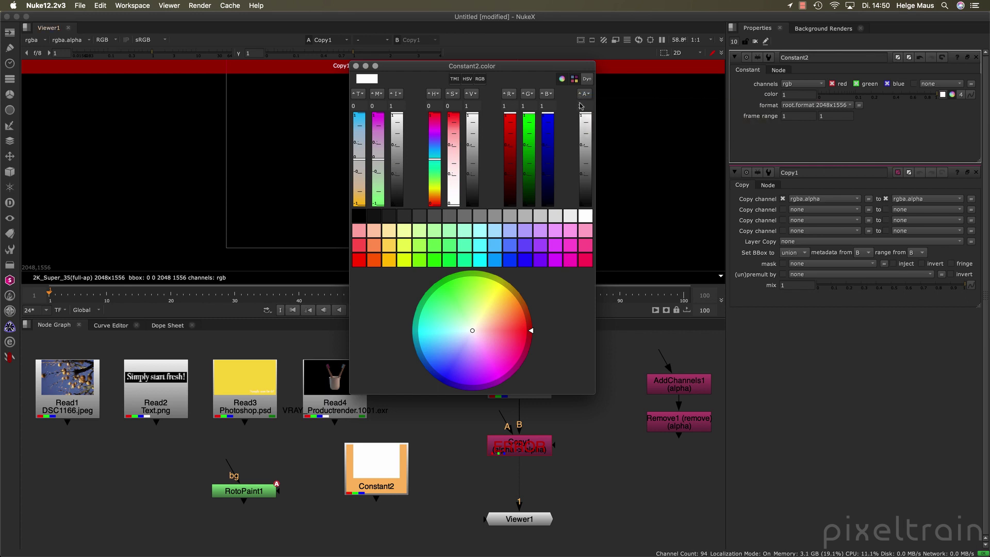
# Step: Close the Constant2 color picker with alpha at 1 and set Constant2's channels to rgba
pyautogui.moveTo(591, 121)
pyautogui.mouseDown()
pyautogui.moveTo(589, 178)
pyautogui.moveTo(591, 114)
pyautogui.mouseUp()
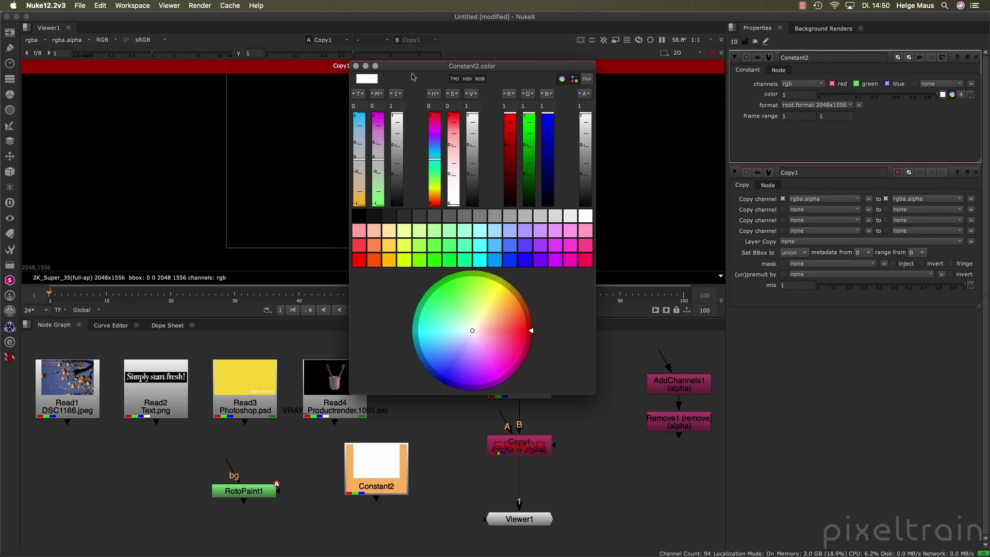
pyautogui.click(357, 67)
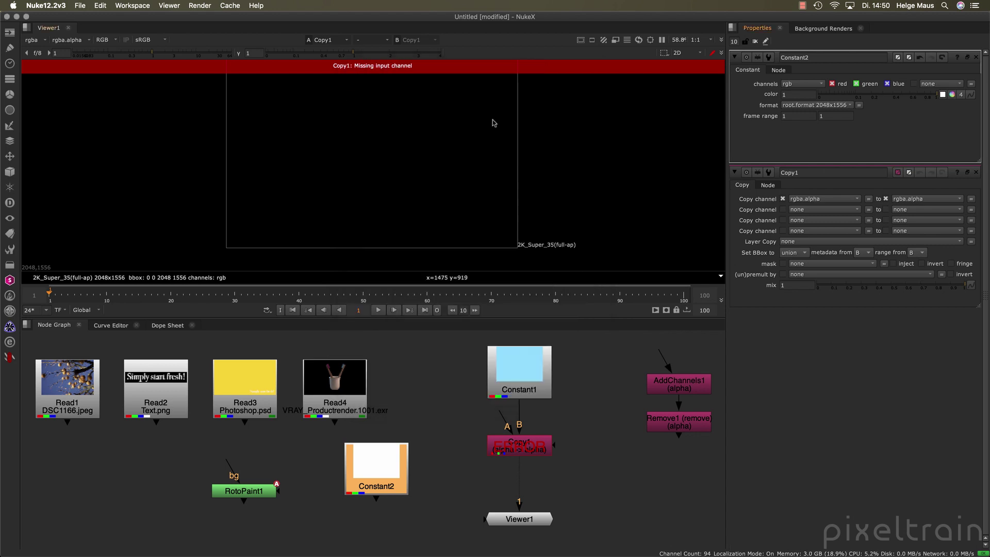
pyautogui.click(801, 84)
pyautogui.click(799, 113)
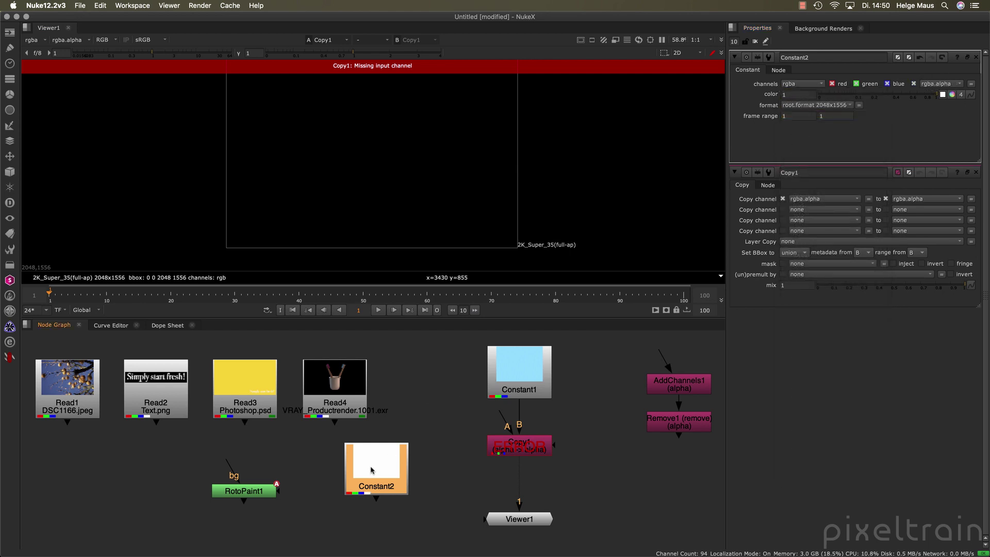
# Step: Move Constant2 beside Copy1 and connect Copy1's A input to it
pyautogui.moveTo(373, 470); pyautogui.dragTo(412, 409)
pyautogui.moveTo(502, 413); pyautogui.dragTo(411, 454)
pyautogui.scroll(3, 525, 457)
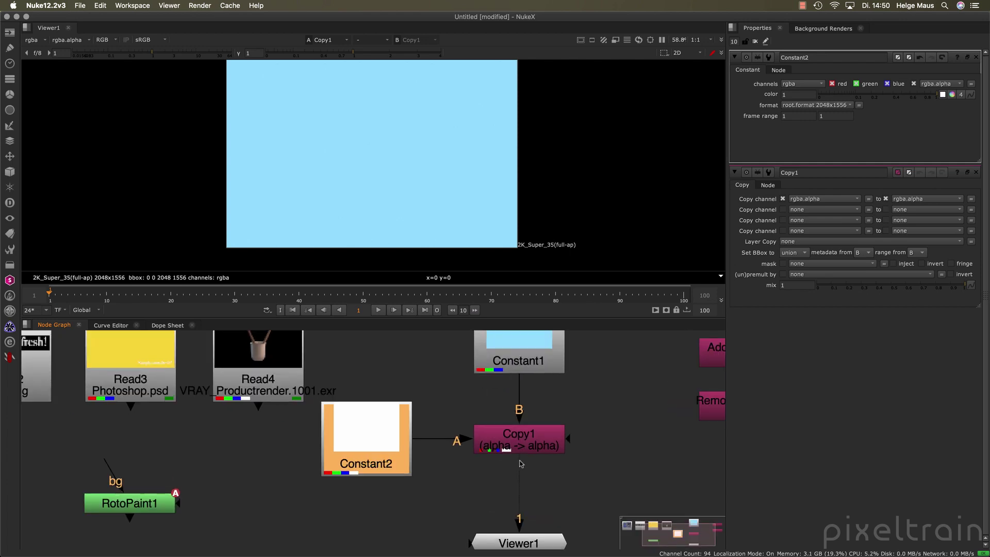
pyautogui.scroll(-2, 520, 458)
pyautogui.scroll(2, 516, 448)
pyautogui.moveTo(511, 443); pyautogui.dragTo(510, 442, button='middle')
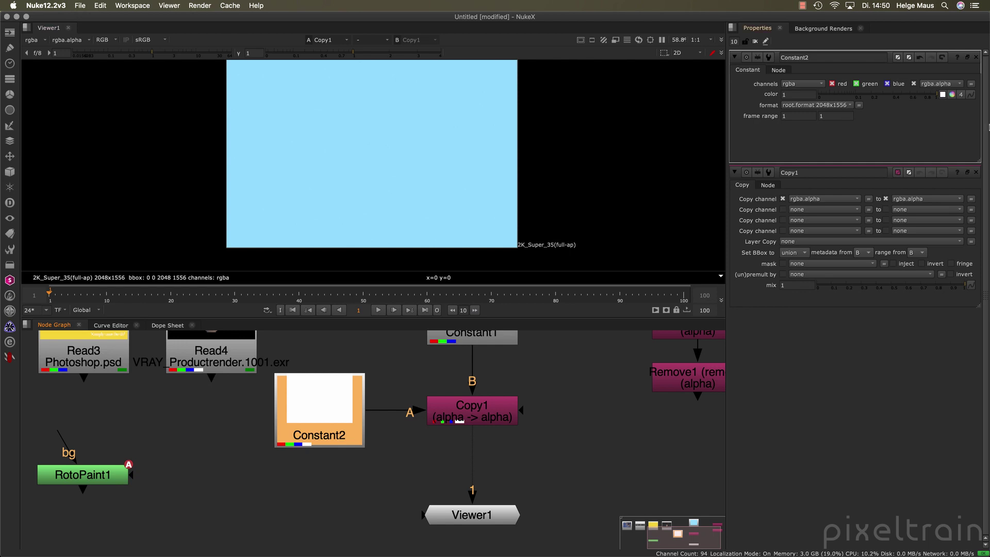
# Step: Display Copy1 in Viewer1 and switch between the color and alpha channels to examine the copied alpha
pyautogui.click(458, 412)
pyautogui.click(458, 412)
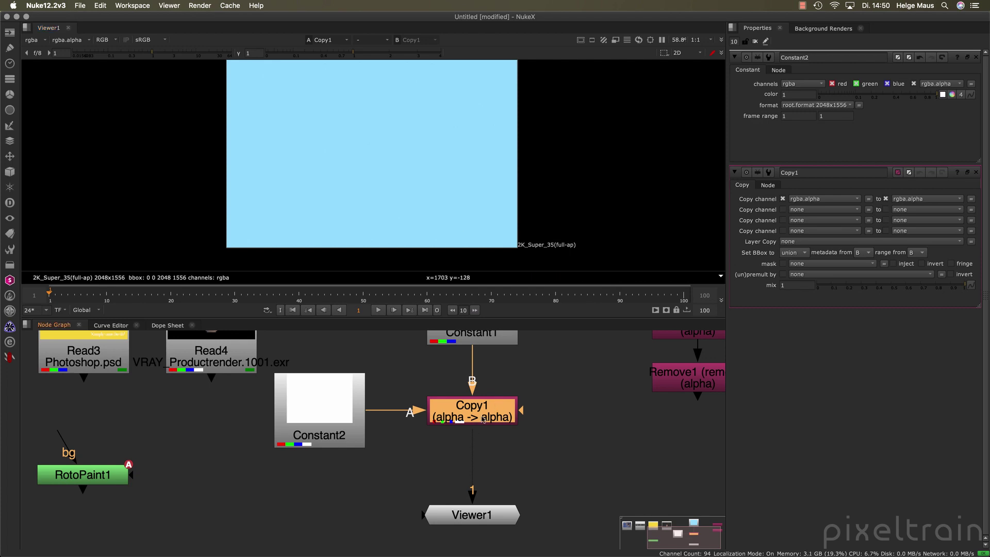
pyautogui.press('1')
pyautogui.press('a')
pyautogui.press('a')
pyautogui.press('a')
pyautogui.press('a')
pyautogui.press('a')
pyautogui.press('a')
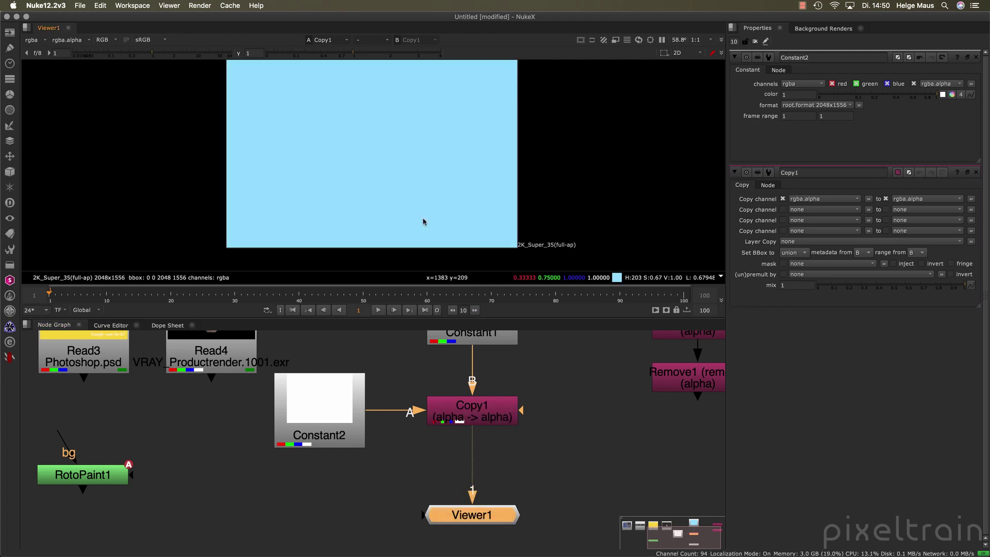
pyautogui.press('a')
pyautogui.press('a')
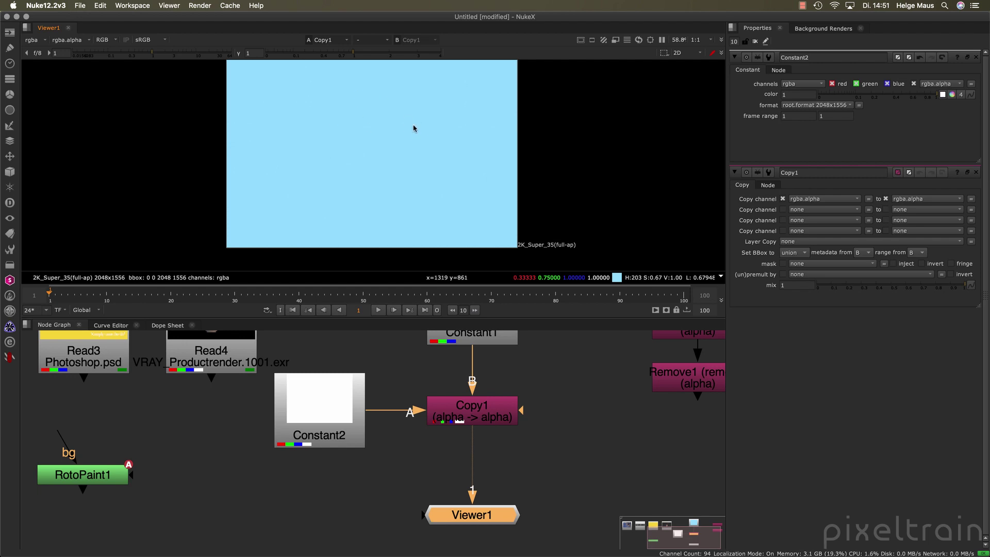
# Step: Lower the alpha of Constant2's color to 0.24 and close the color picker
pyautogui.click(312, 412)
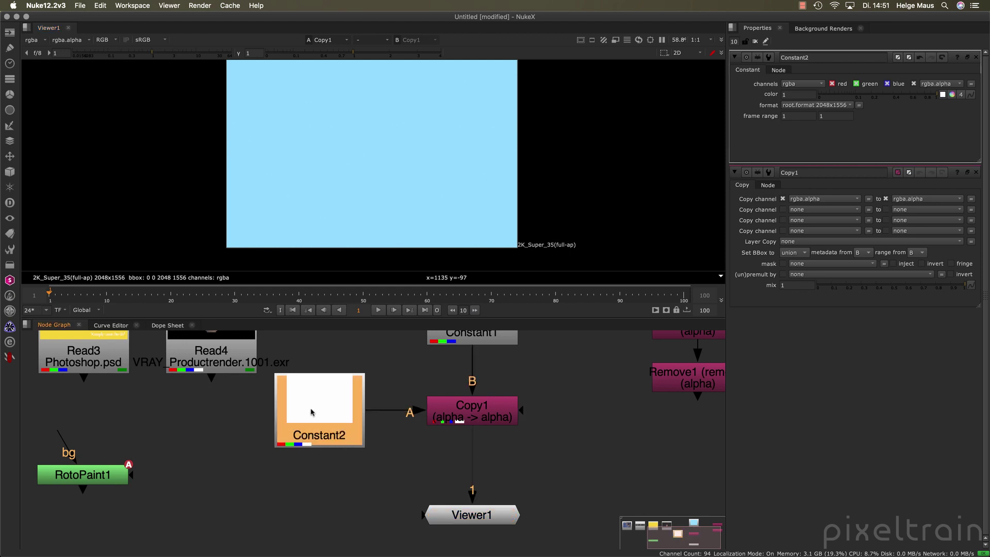
pyautogui.click(952, 94)
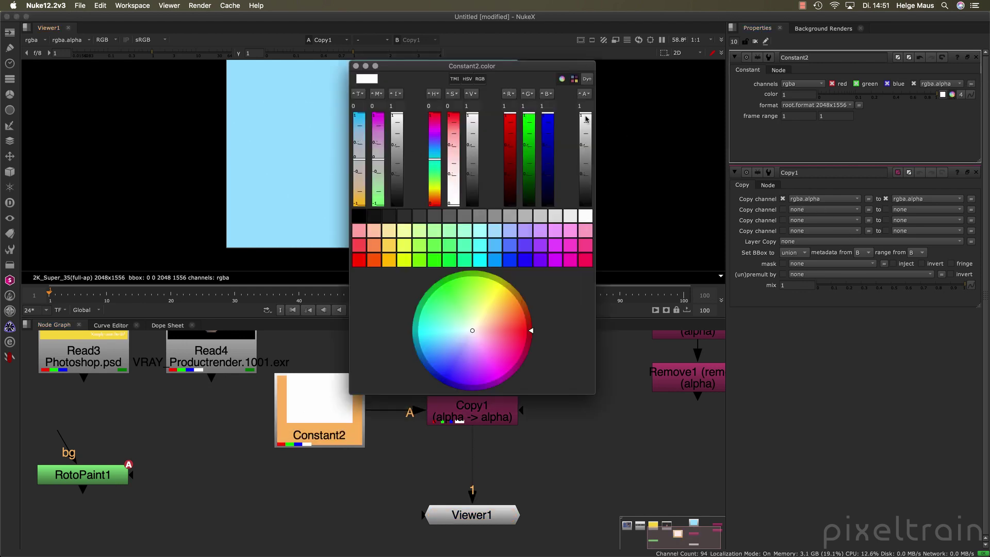
pyautogui.moveTo(585, 120); pyautogui.dragTo(586, 162)
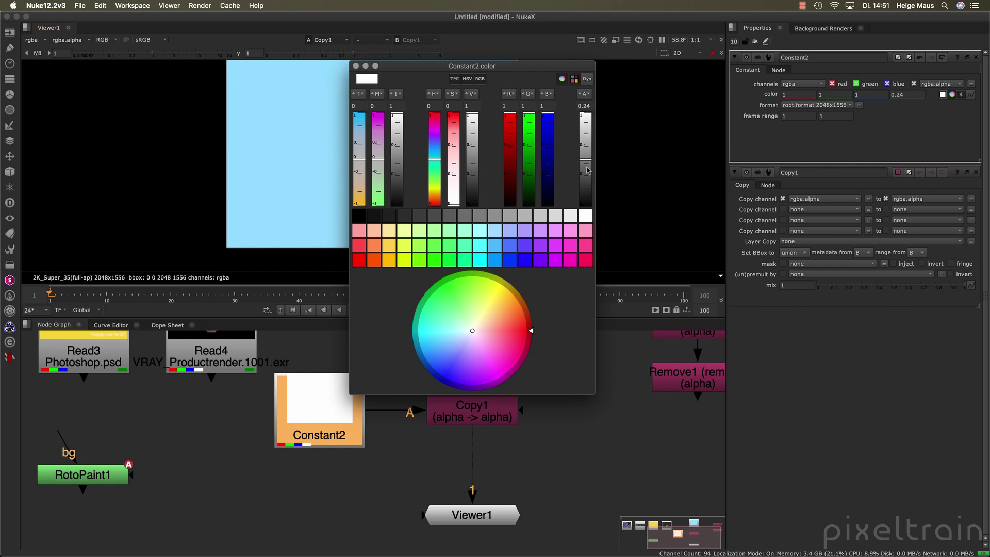
pyautogui.click(356, 66)
# Step: View Copy1 again and alternate between its color and alpha to examine the effect of the lowered Constant2 alpha
pyautogui.click(472, 417)
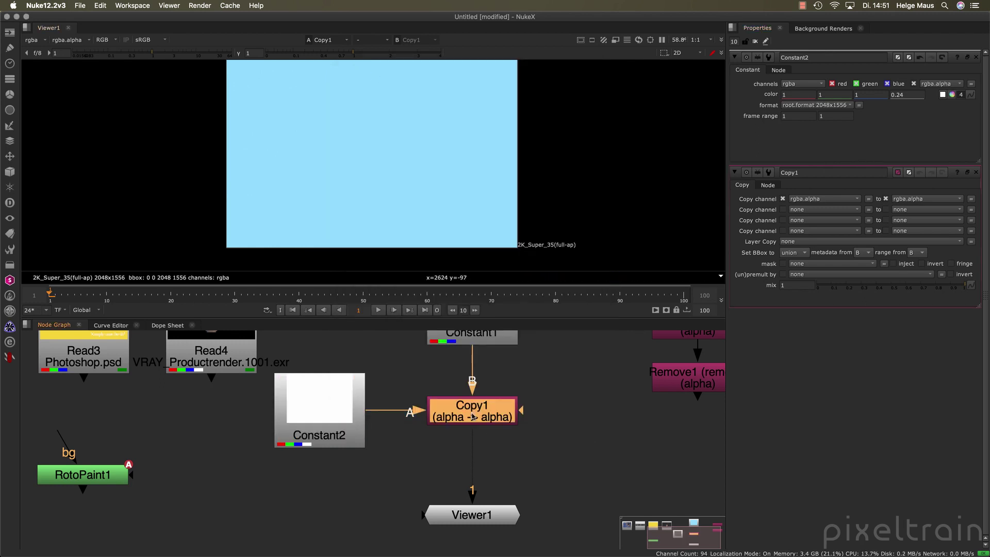
pyautogui.press('1')
pyautogui.press('a')
pyautogui.press('a')
pyautogui.press('a')
pyautogui.press('a')
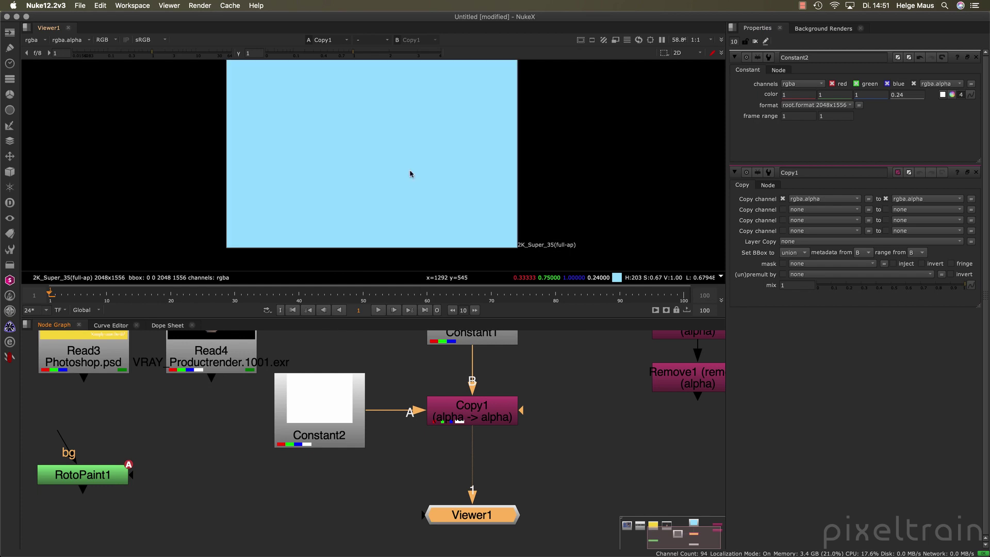
pyautogui.press('a')
pyautogui.press('a')
pyautogui.press('a')
pyautogui.press('a')
pyautogui.press('a')
pyautogui.press('a')
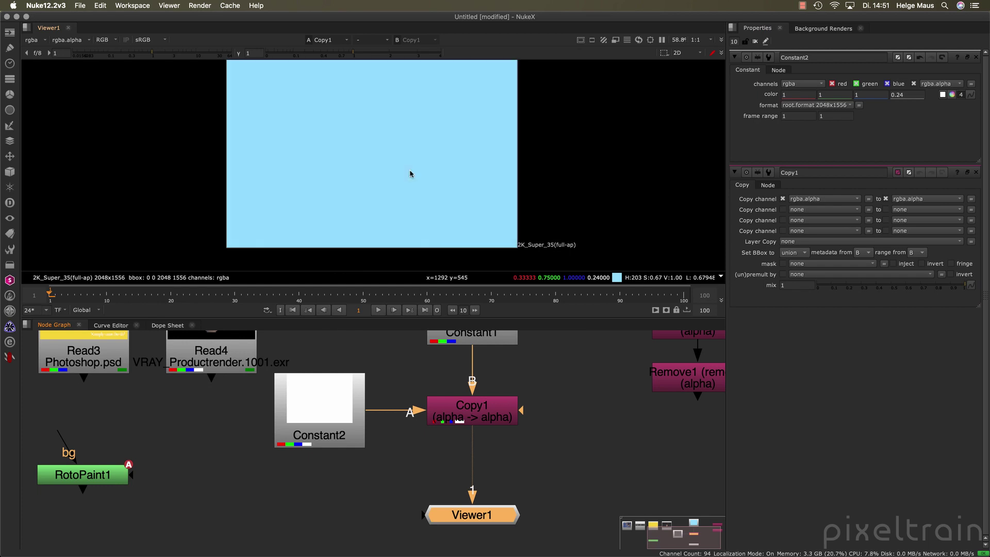
pyautogui.press('a')
pyautogui.press('a')
# Step: Bring Copy1's properties to the front and close the Constant2 properties
pyautogui.click(493, 415)
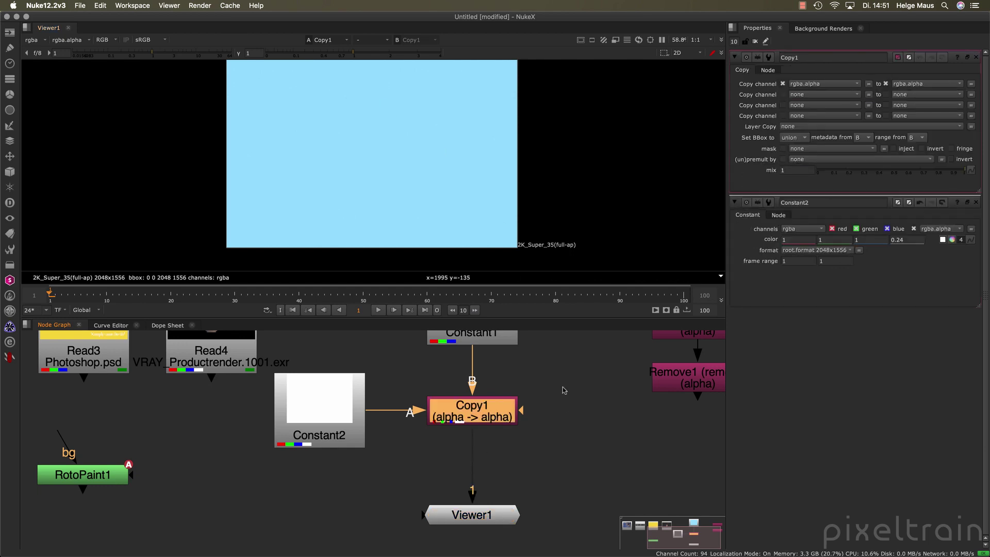
pyautogui.click(976, 202)
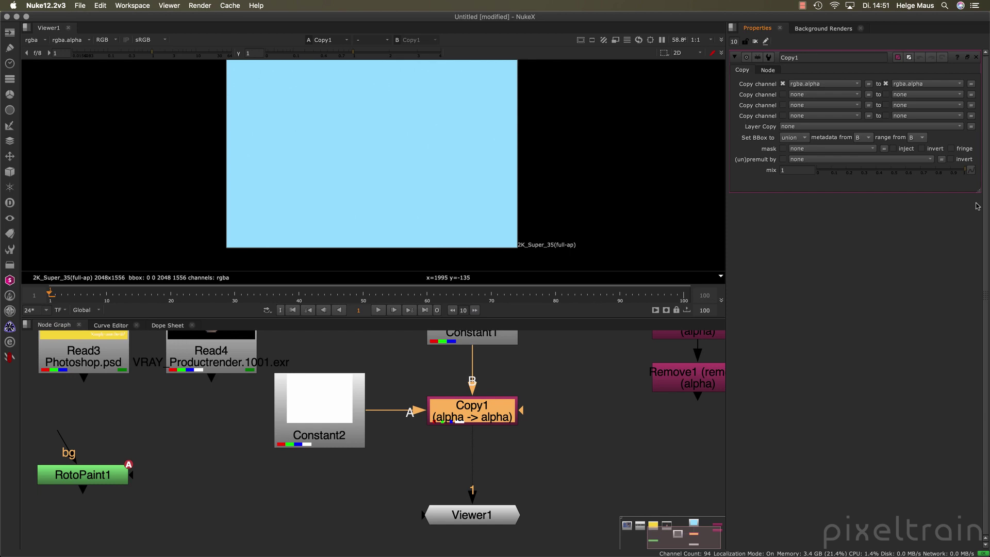
# Step: Move the Read2 text image below Constant2, display it in Viewer1, and place Viewer1 lower in the graph
pyautogui.scroll(-5, 335, 492)
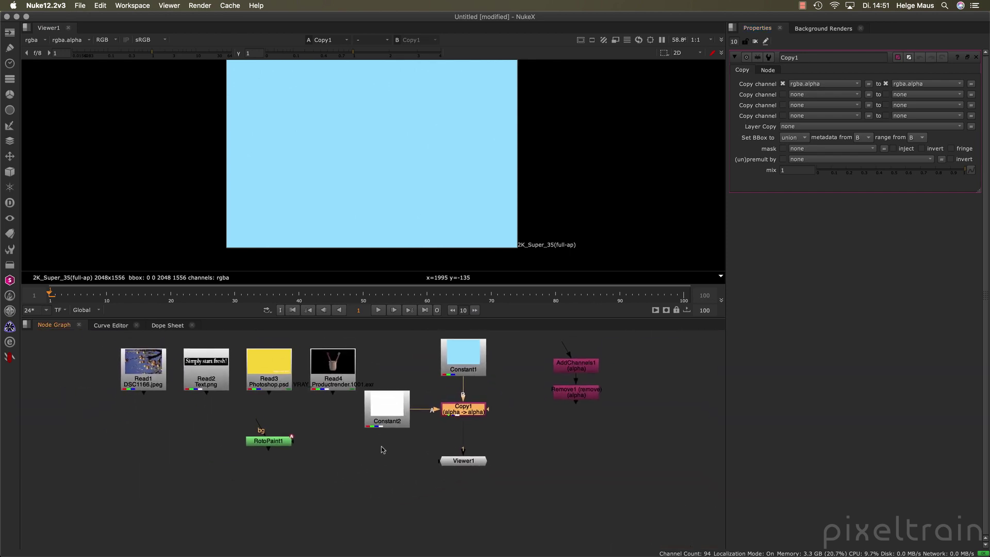
pyautogui.moveTo(209, 376); pyautogui.dragTo(361, 475)
pyautogui.press('1')
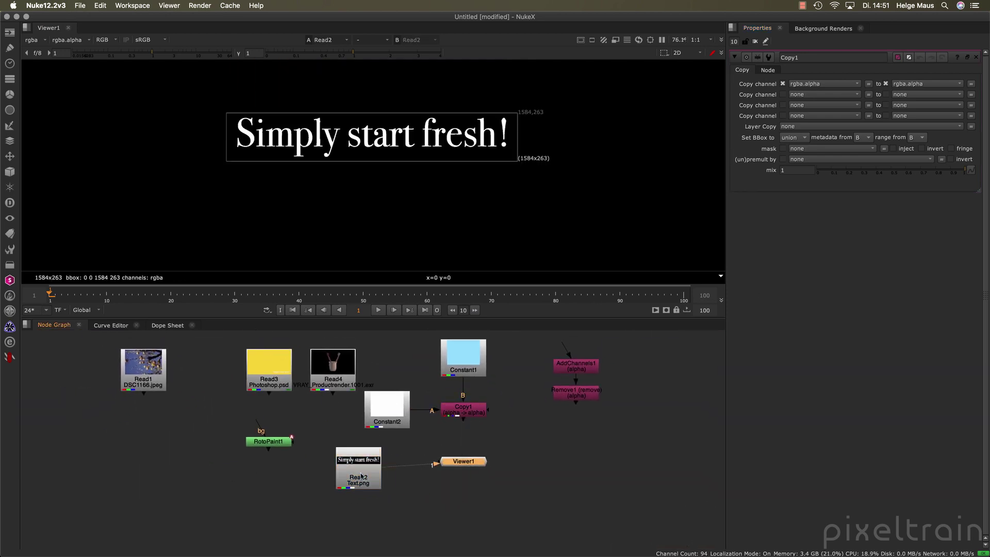
pyautogui.moveTo(469, 466); pyautogui.dragTo(468, 530)
pyautogui.click(352, 474)
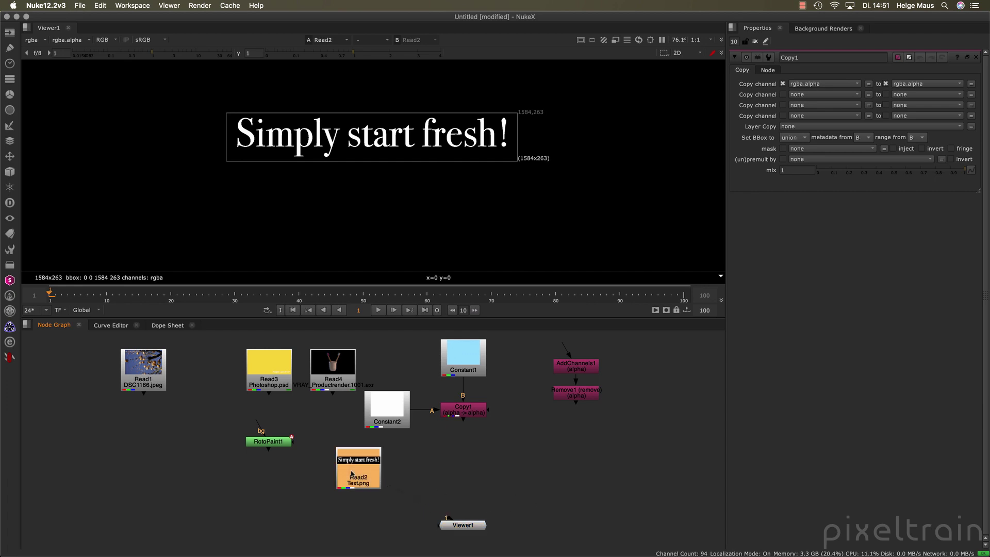
pyautogui.click(462, 525)
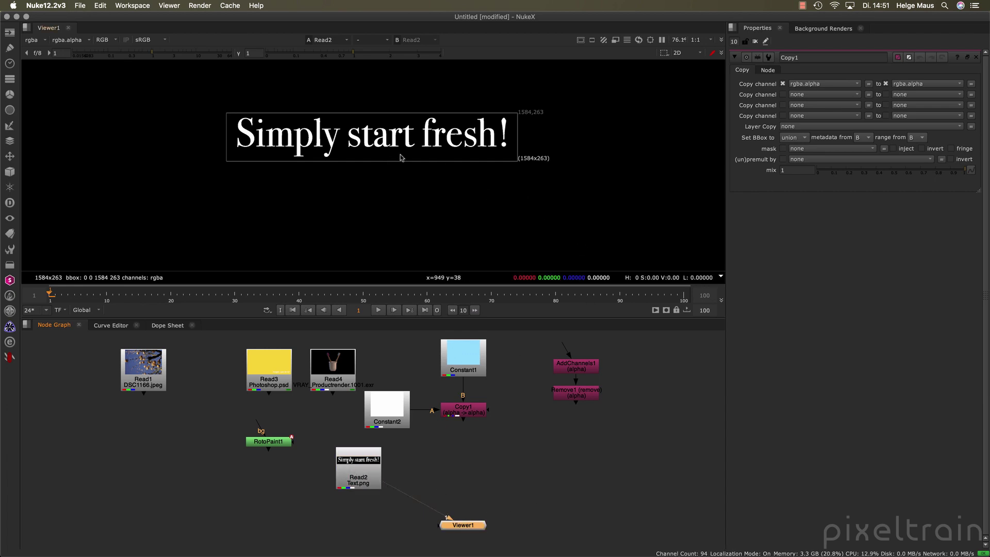
# Step: Examine the Read2 text image enlarged in the viewer, comparing its color with its alpha channel
pyautogui.scroll(4, 329, 149)
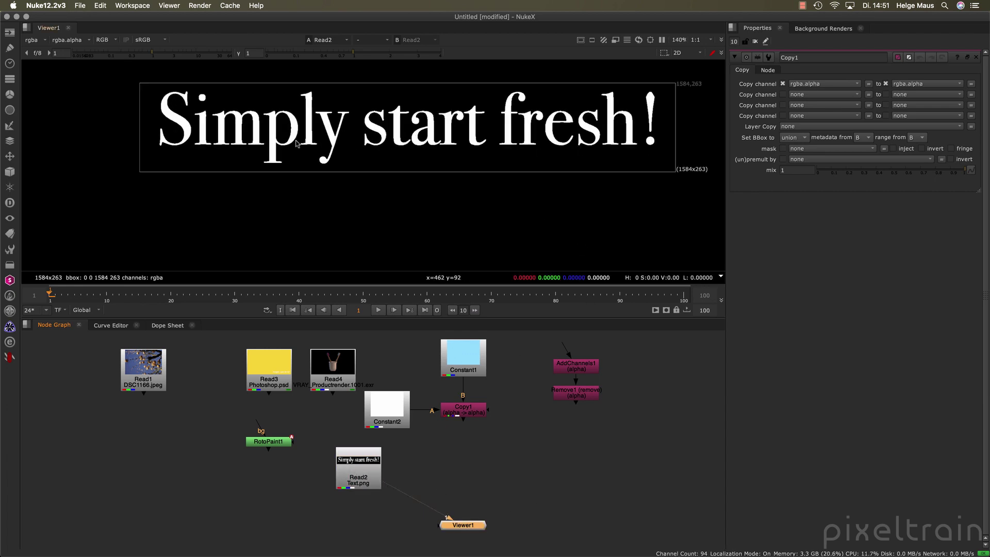
pyautogui.press('a')
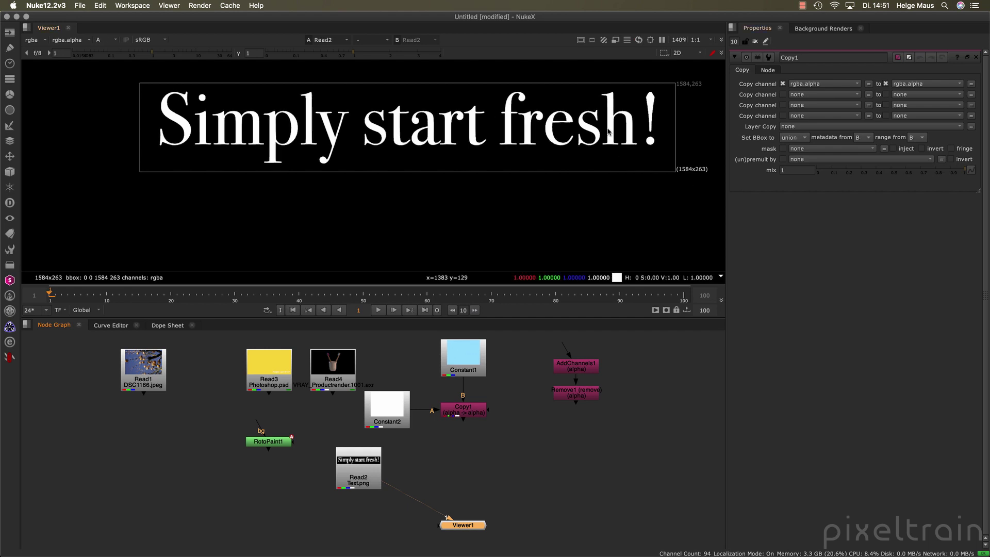
pyautogui.press('a')
pyautogui.click(513, 474)
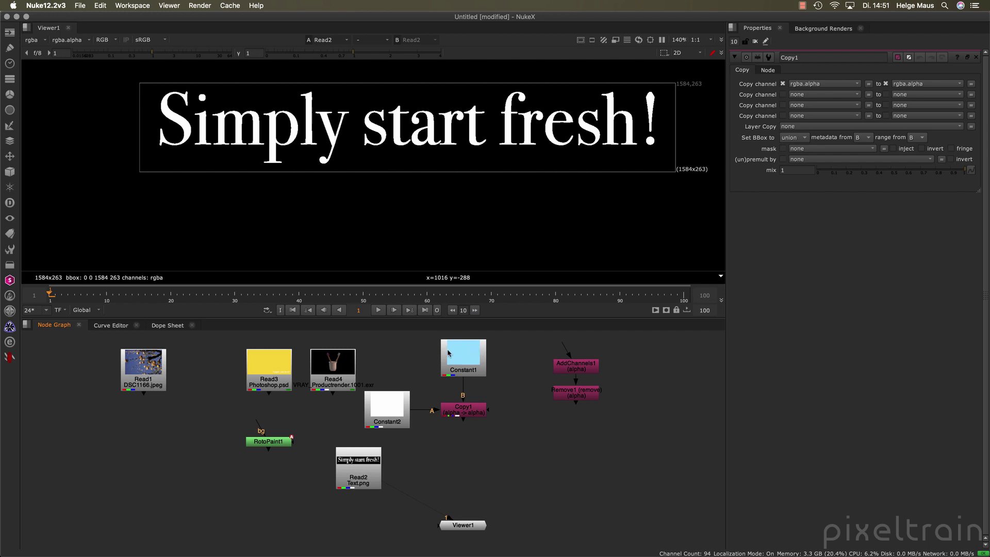
# Step: Disable Copy1 and insert a second Copy node between it and Viewer1 via its B input
pyautogui.click(458, 414)
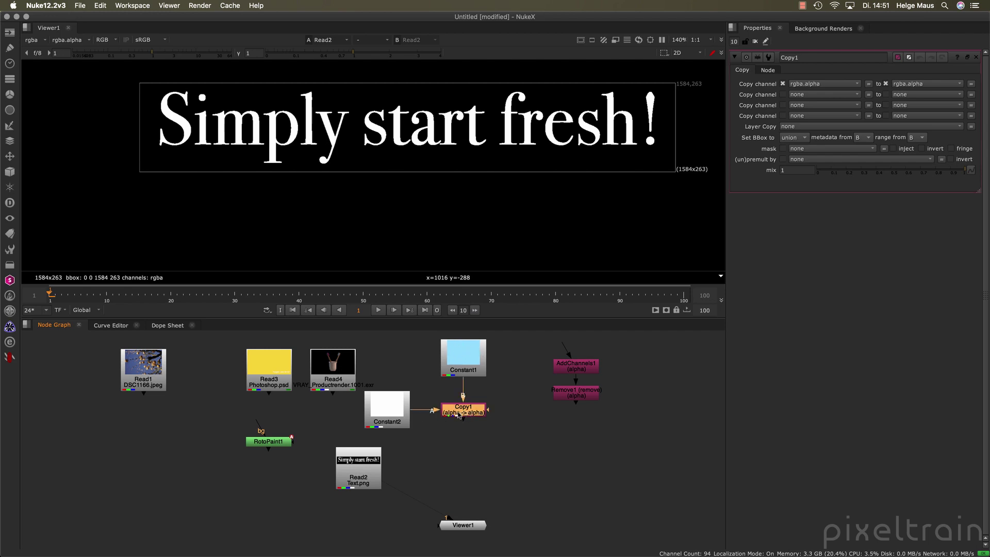
pyautogui.press('d')
pyautogui.click(470, 479)
pyautogui.press('k')
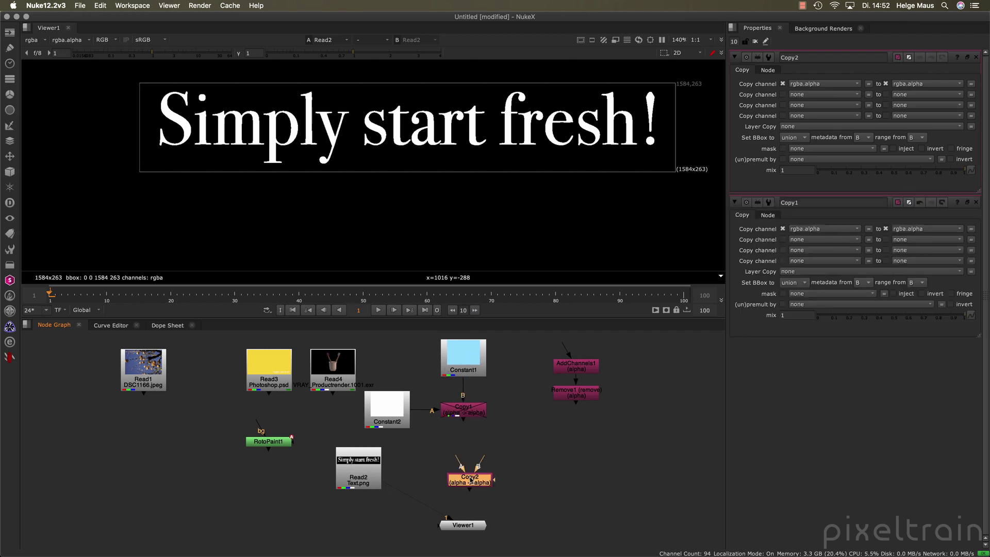
pyautogui.moveTo(470, 480)
pyautogui.mouseDown()
pyautogui.moveTo(456, 472)
pyautogui.moveTo(461, 405)
pyautogui.moveTo(468, 472)
pyautogui.mouseUp()
pyautogui.press('1')
pyautogui.click(481, 524)
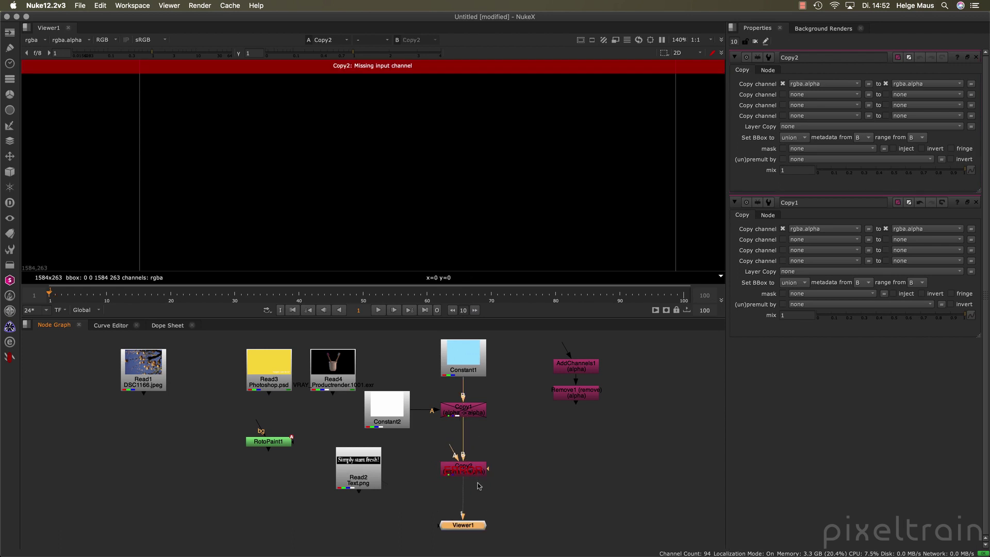
# Step: Connect Copy2's A input to Read2 and place Read2 level with Copy2
pyautogui.click(474, 471)
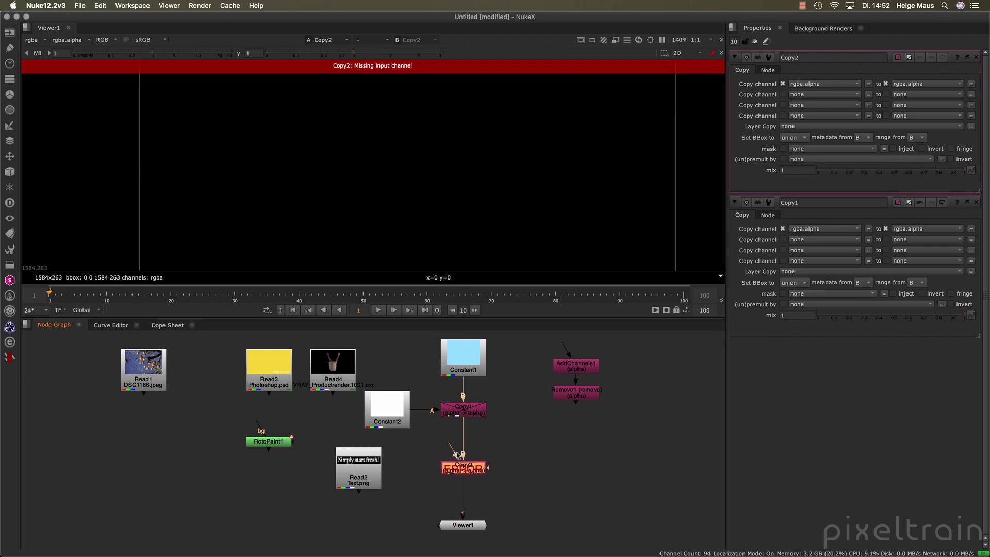
pyautogui.moveTo(450, 451); pyautogui.dragTo(384, 470)
pyautogui.click(574, 453)
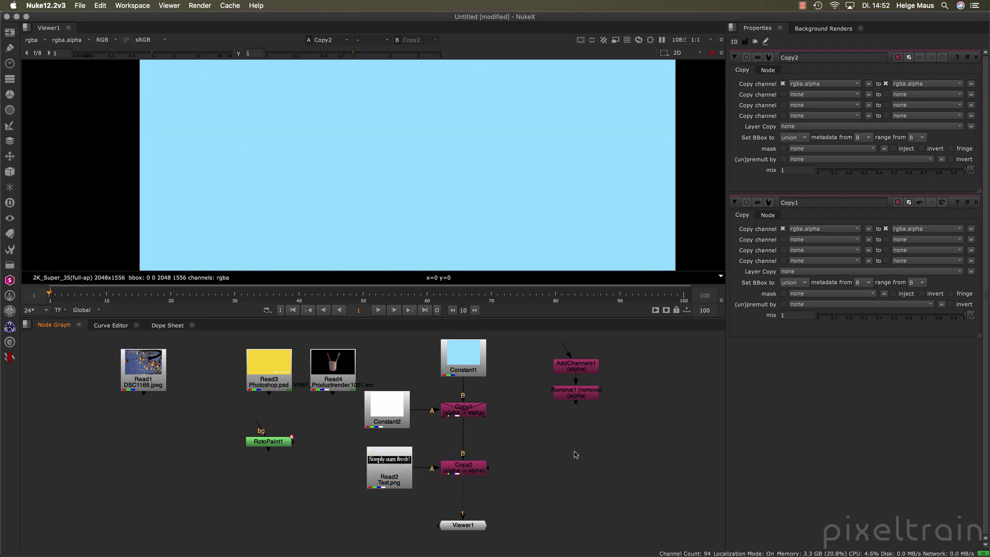
# Step: Compare the format of the blue Constant1 branch with that of Read2 in the viewer, ending on Copy2
pyautogui.scroll(-4, 471, 199)
pyautogui.moveTo(469, 208); pyautogui.dragTo(444, 208, button='middle')
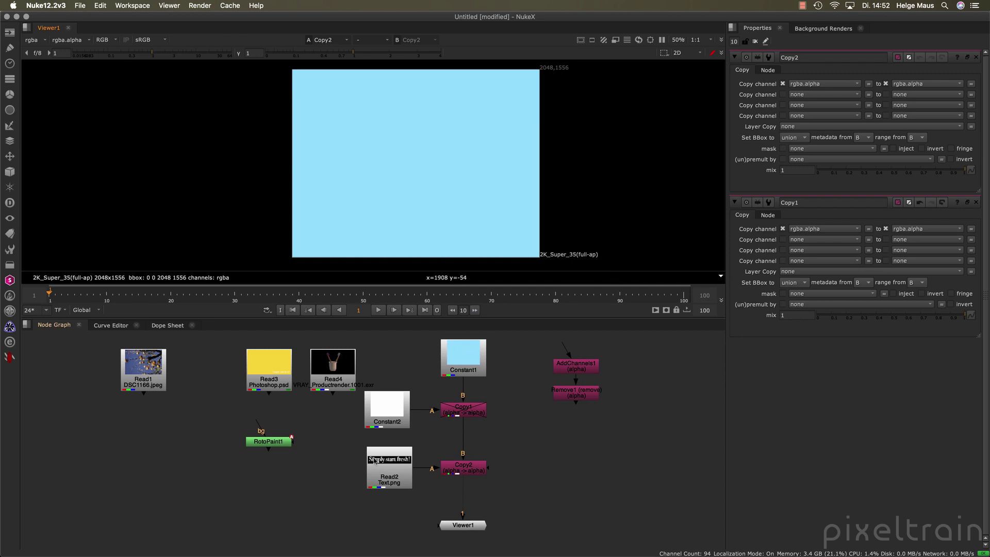
pyautogui.click(470, 356)
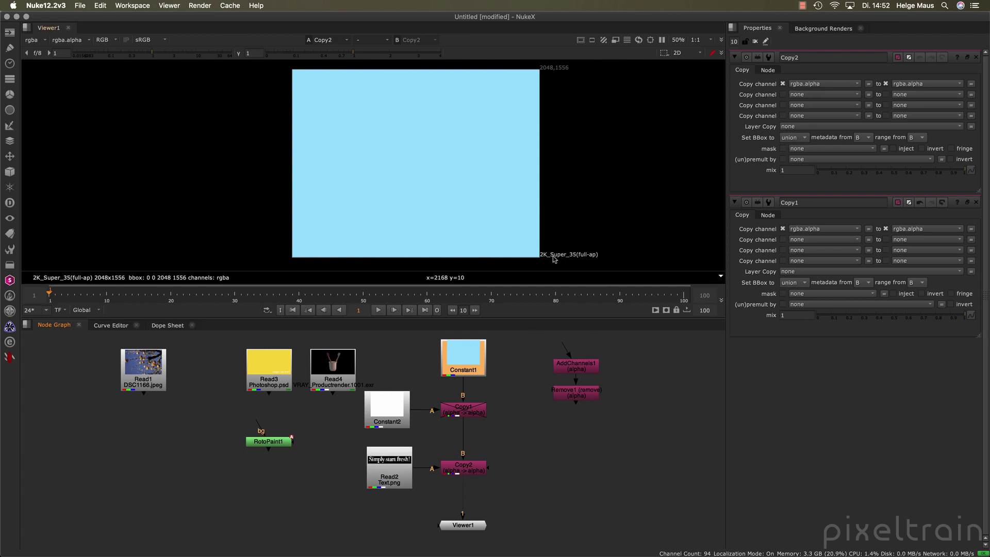
pyautogui.click(388, 469)
pyautogui.press('1')
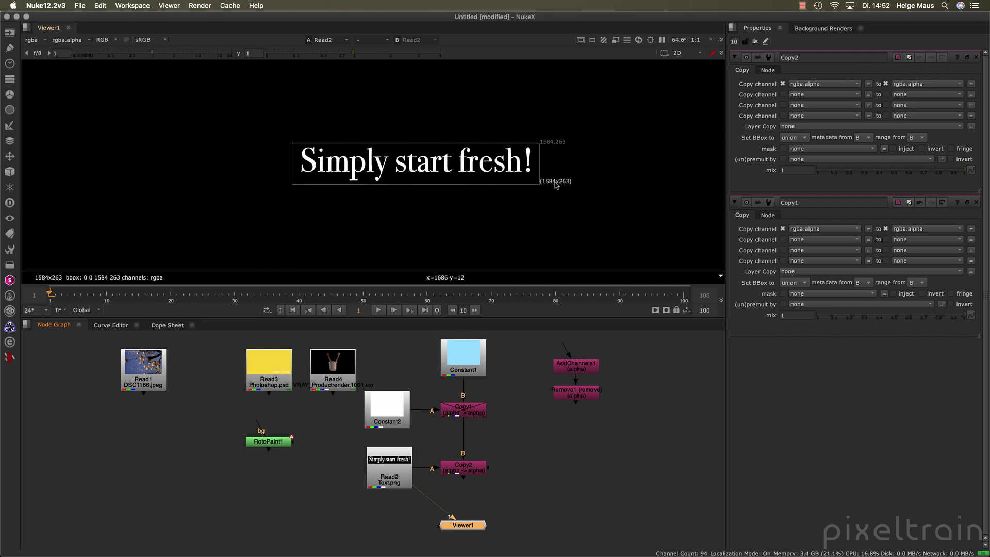
pyautogui.click(462, 467)
pyautogui.press('1')
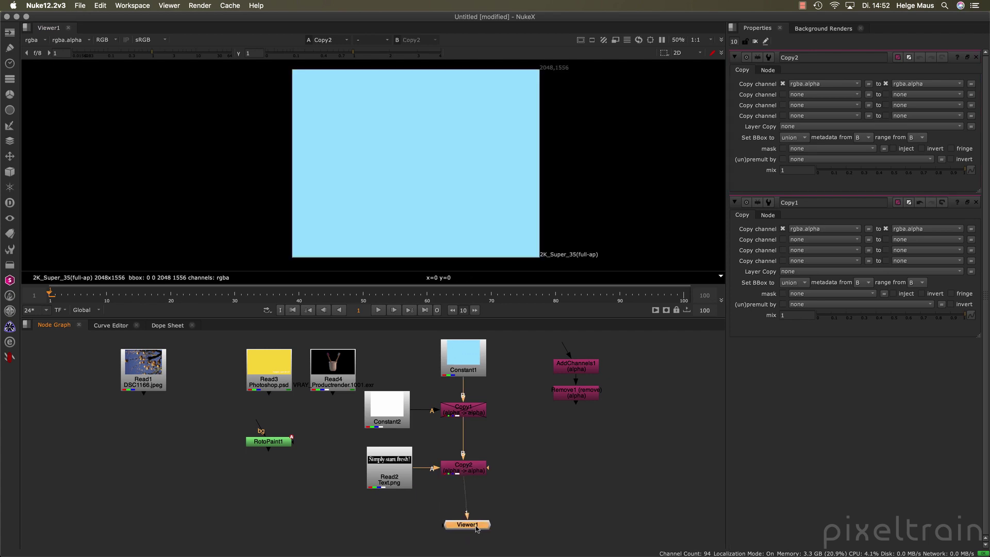
# Step: Select Copy2 and switch the viewer between color and alpha to examine the text alpha copied from Read2
pyautogui.click(455, 473)
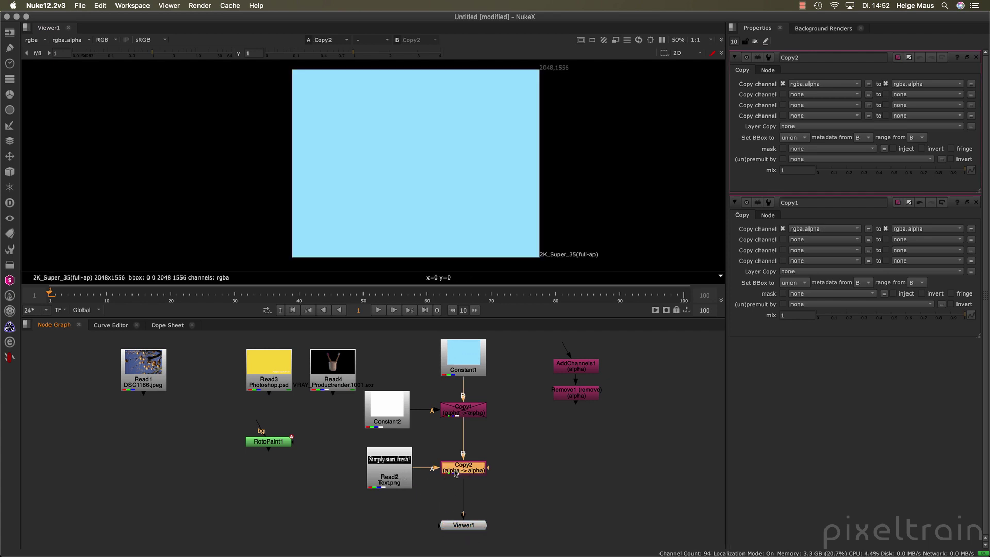
pyautogui.press('a')
pyautogui.press('a')
pyautogui.press('a')
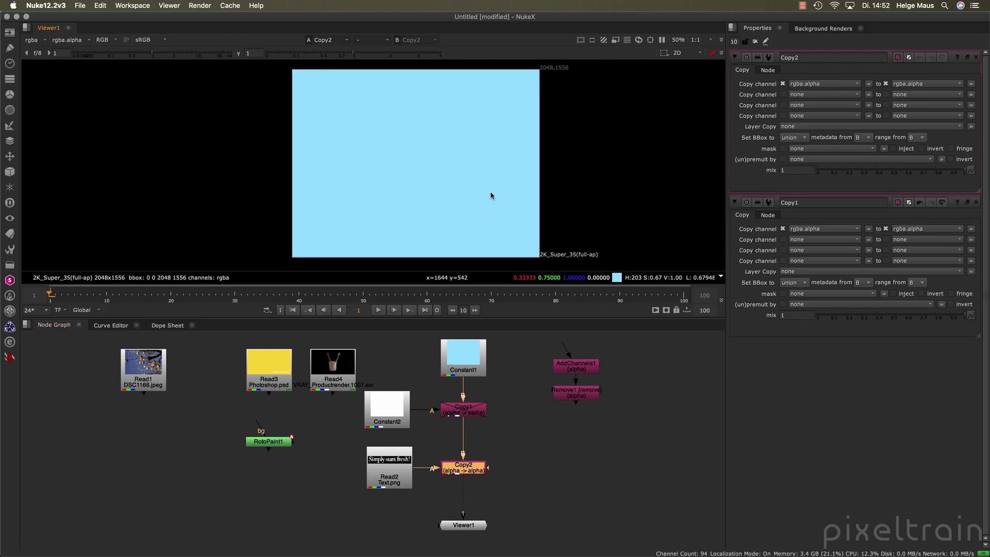
pyautogui.press('a')
pyautogui.press('a')
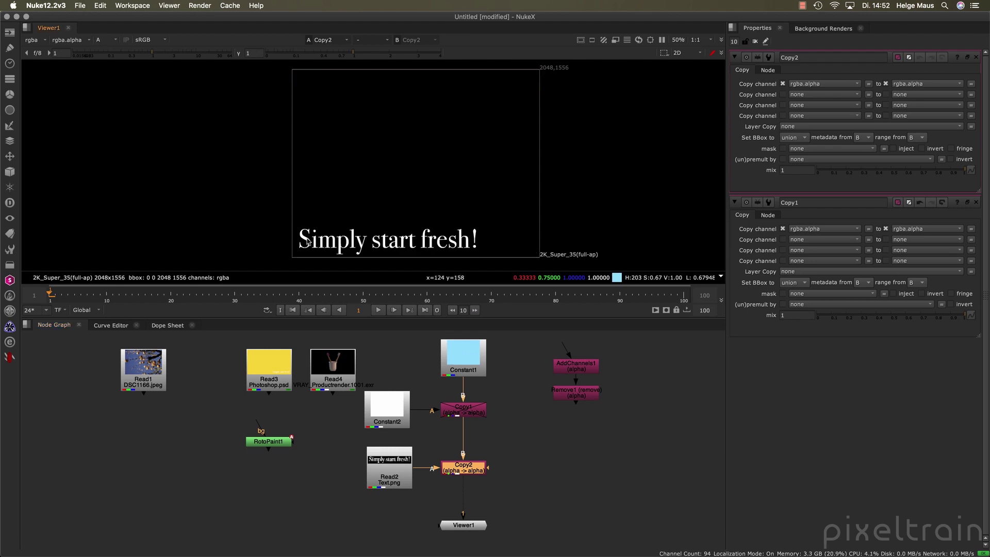
# Step: Return the viewer to the color channels and move Read2 farther away from Copy2
pyautogui.press('a')
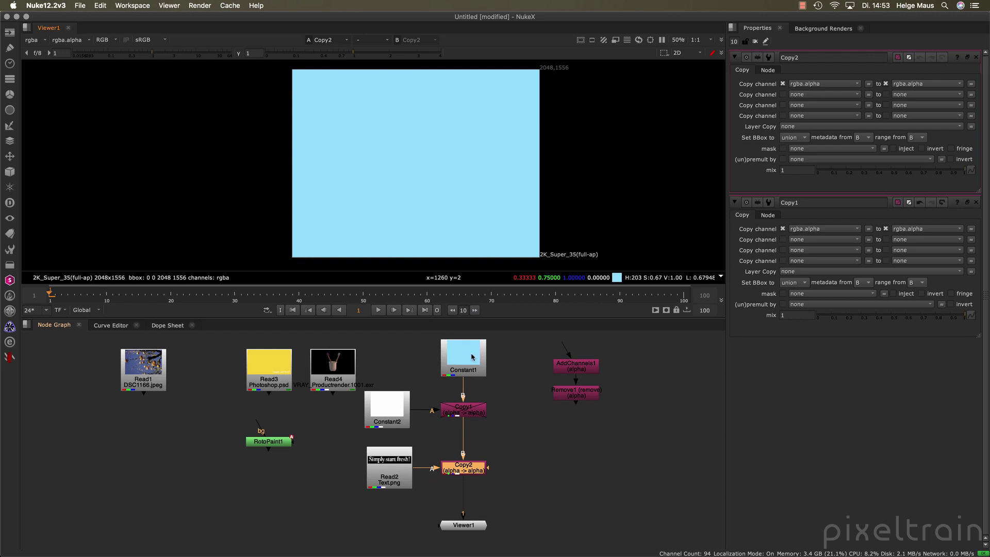
pyautogui.click(540, 481)
pyautogui.moveTo(389, 474); pyautogui.dragTo(316, 471)
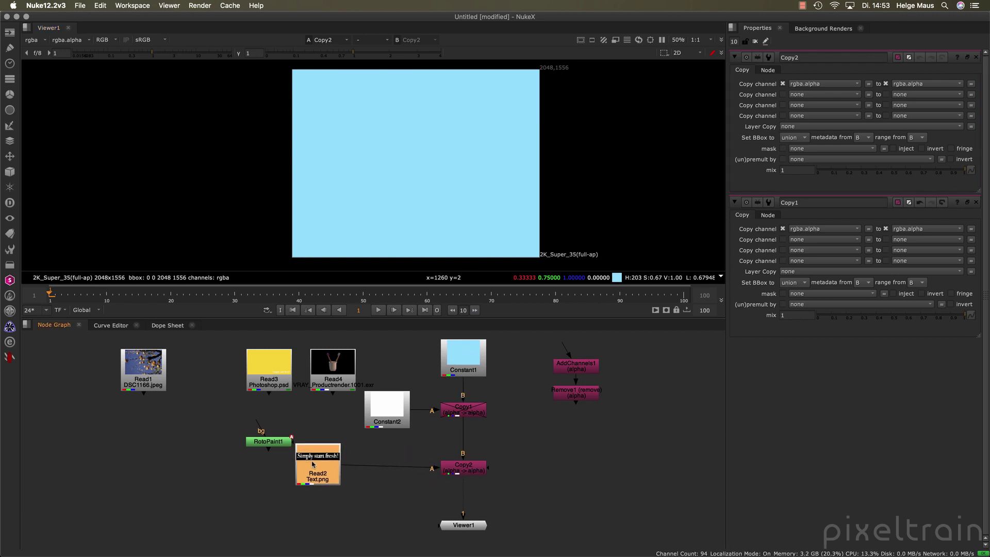
# Step: Add a Reformat node and insert it between Read2 and Copy2's A input, directly below Read2
pyautogui.click(273, 511)
pyautogui.press('Tab')
pyautogui.write('ref')
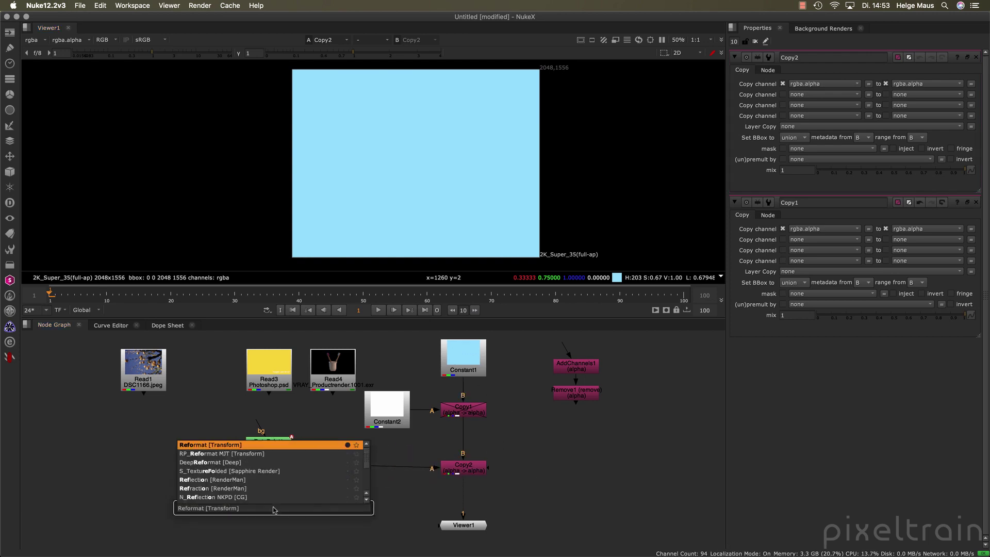
pyautogui.press('Return')
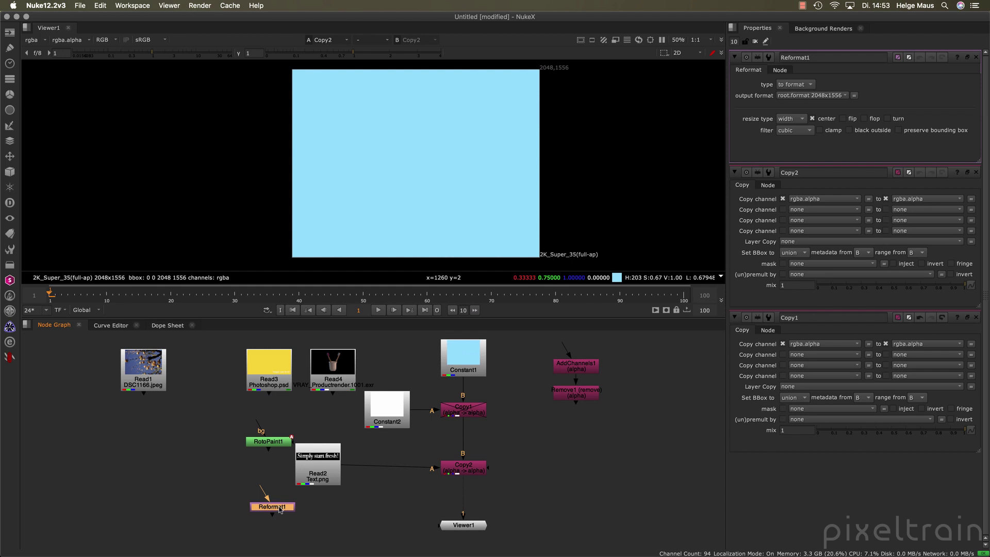
pyautogui.click(9, 156)
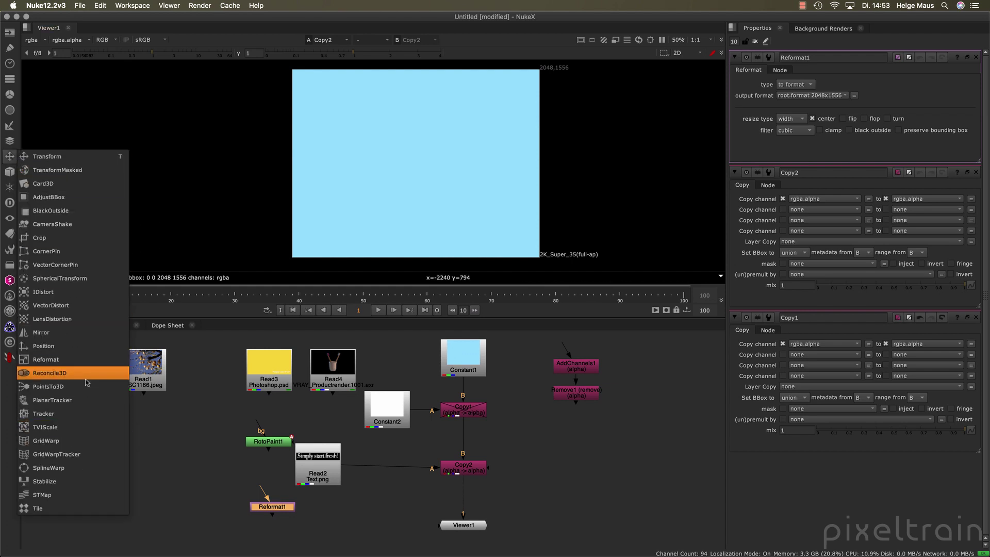
pyautogui.click(199, 525)
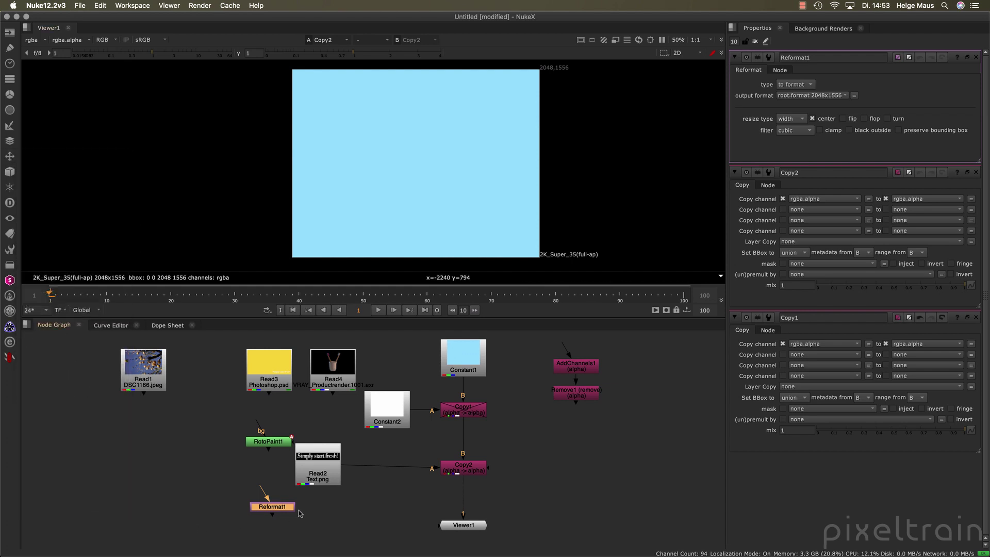
pyautogui.moveTo(289, 507); pyautogui.dragTo(329, 503)
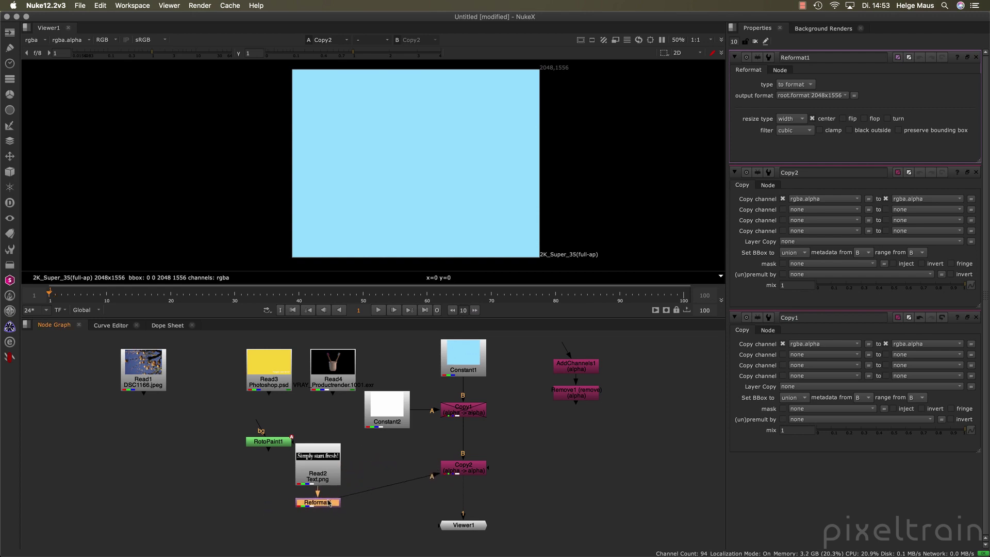
# Step: Compare the format of Read2 with the output of Reformat1 in the viewer
pyautogui.keyDown('shift'); pyautogui.keyDown('super'); pyautogui.click(324, 505); pyautogui.keyUp('super'); pyautogui.keyUp('shift')
pyautogui.keyDown('shift'); pyautogui.keyDown('super'); pyautogui.click(320, 470); pyautogui.keyUp('super'); pyautogui.keyUp('shift')
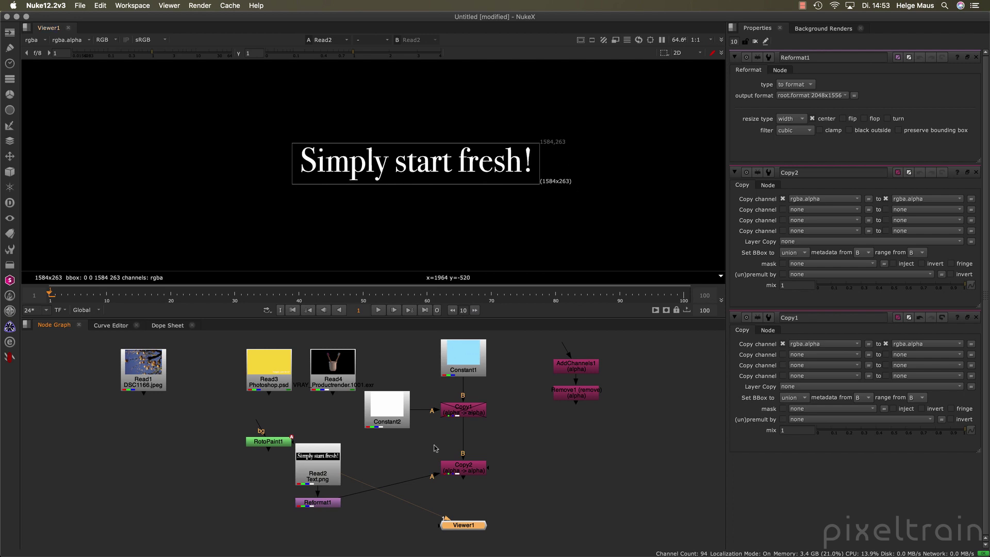
pyautogui.click(333, 504)
pyautogui.press('1')
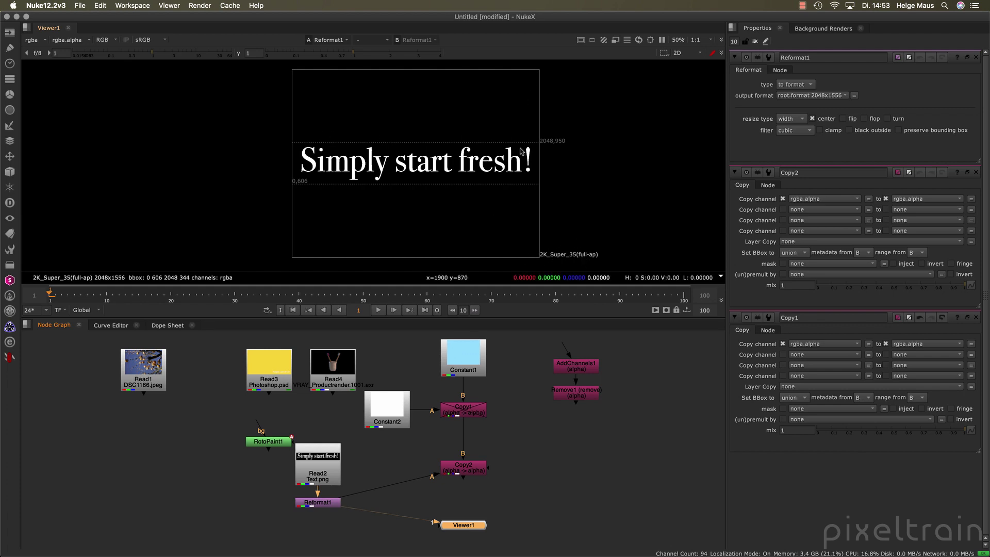
# Step: Close the Copy2 and Copy1 properties, then view Copy2 and move it down toward Reformat1's level
pyautogui.click(975, 172)
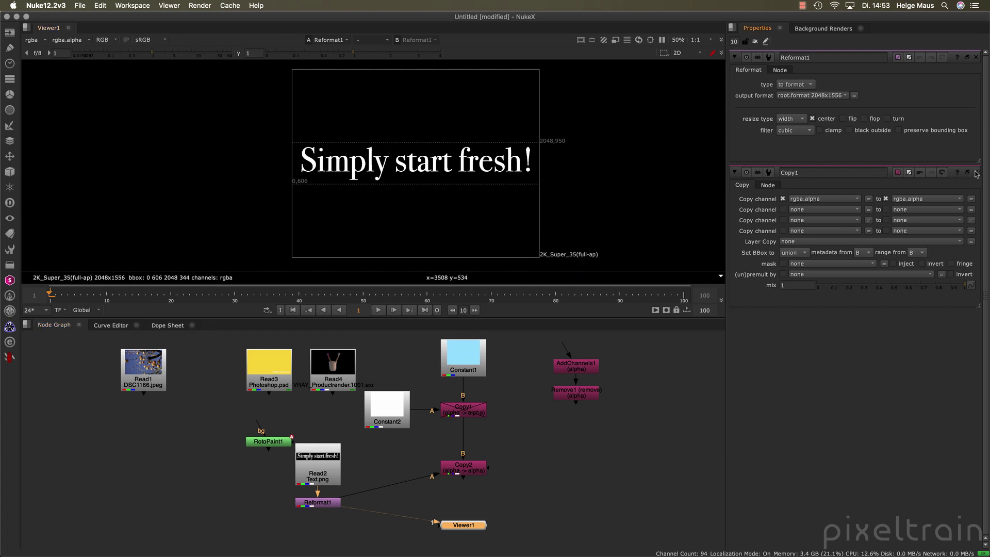
pyautogui.click(975, 172)
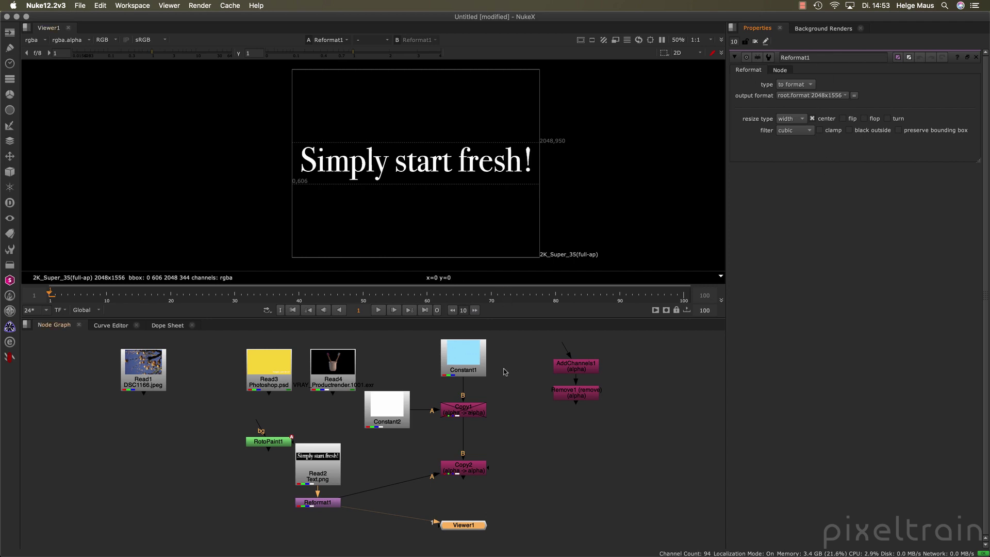
pyautogui.click(473, 468)
pyautogui.press('1')
pyautogui.moveTo(473, 468); pyautogui.dragTo(475, 493)
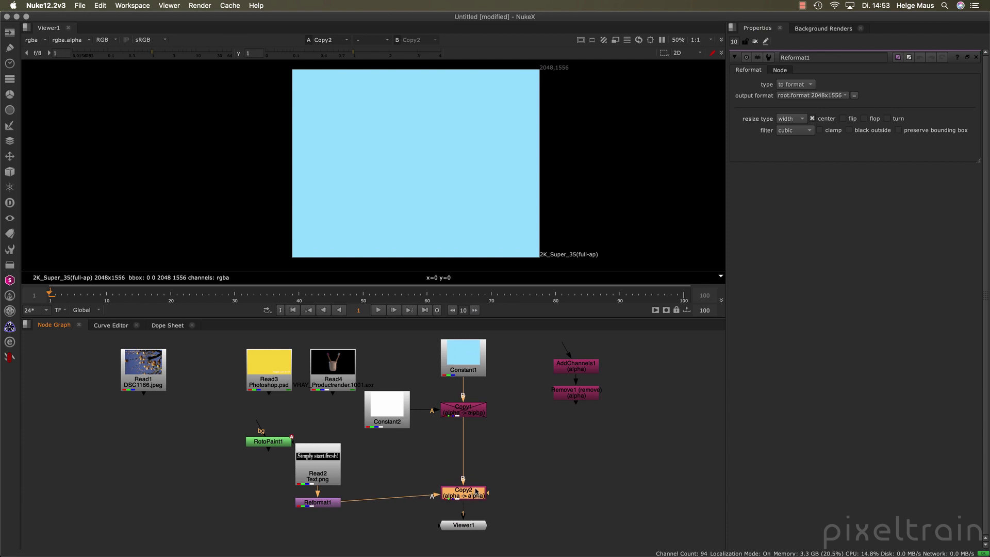
# Step: Switch the viewer between color and alpha to examine the reformatted text alpha in Copy2
pyautogui.press('a')
pyautogui.press('a')
pyautogui.press('a')
pyautogui.press('a')
pyautogui.press('a')
pyautogui.press('a')
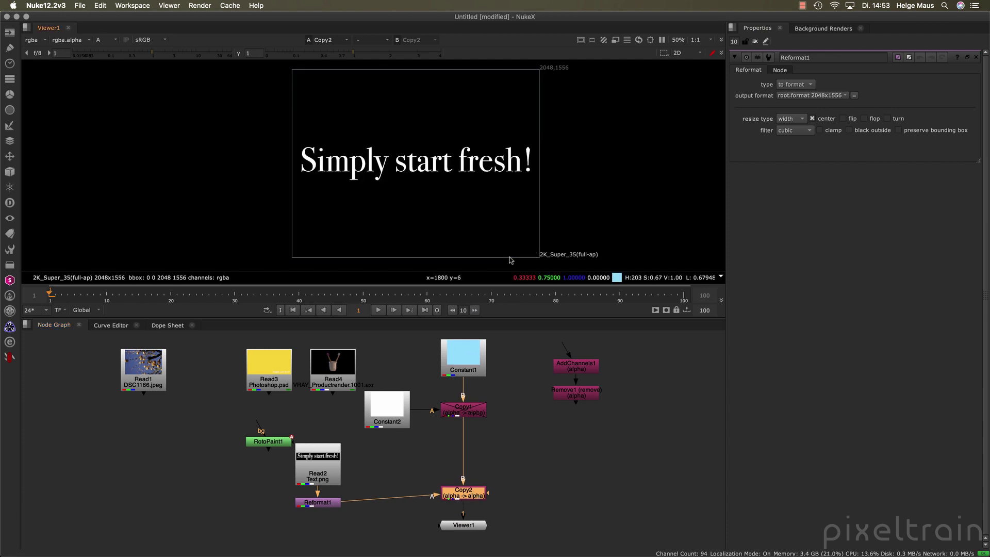
pyautogui.click(533, 338)
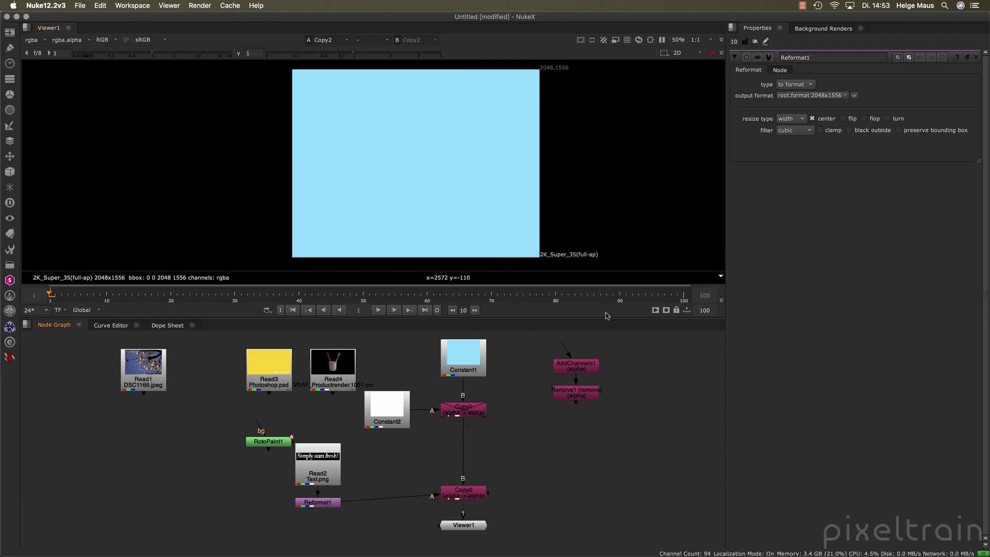
# Step: Align Copy2 horizontally with Reformat1 and move Viewer1 lower to leave space between them
pyautogui.click(475, 497)
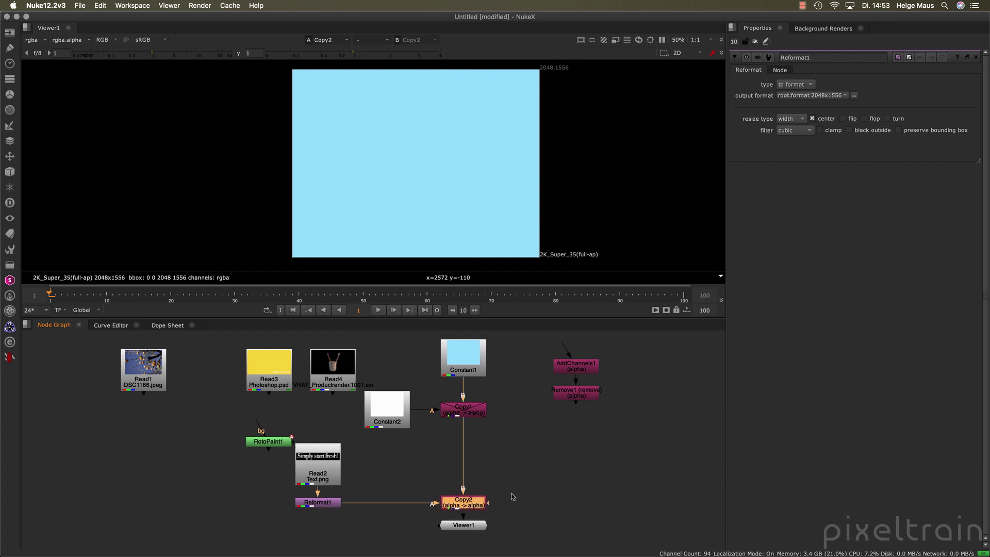
pyautogui.scroll(-3, 521, 469)
pyautogui.moveTo(475, 476); pyautogui.dragTo(474, 524)
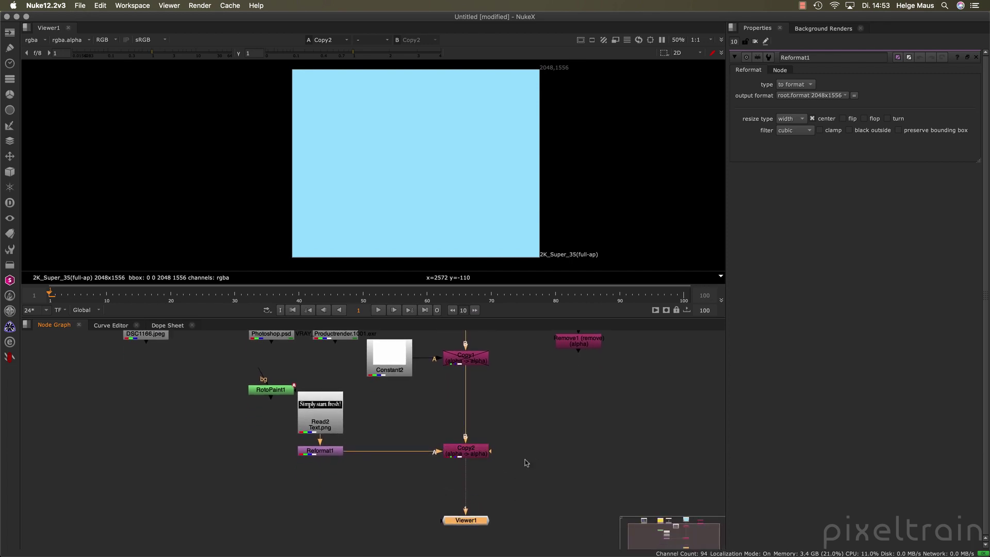
pyautogui.moveTo(528, 458); pyautogui.dragTo(511, 476, button='middle')
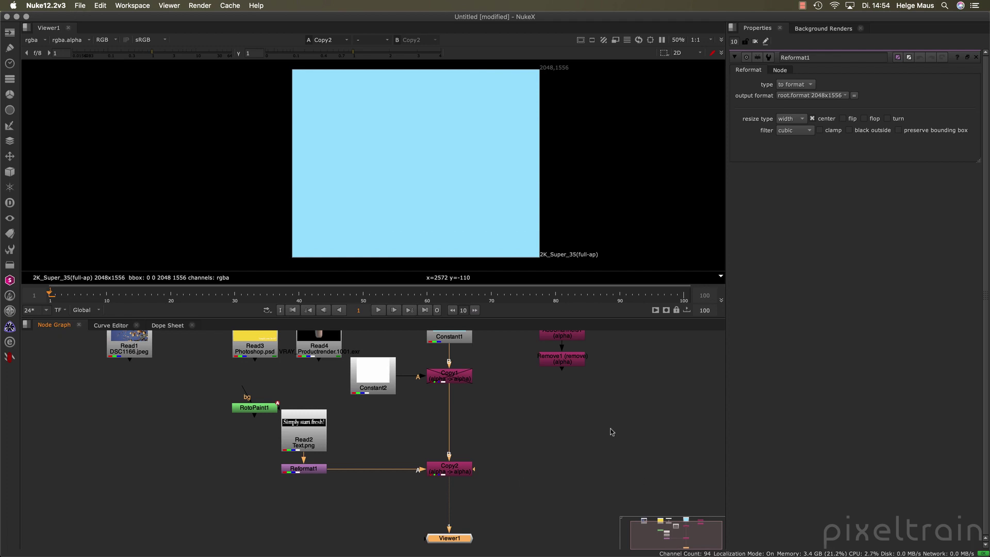
# Step: Temporarily insert a Premult node between Copy2 and Viewer1 to preview the multiplied text, and delete it again
pyautogui.click(526, 483)
pyautogui.press('Tab')
pyautogui.write('pre')
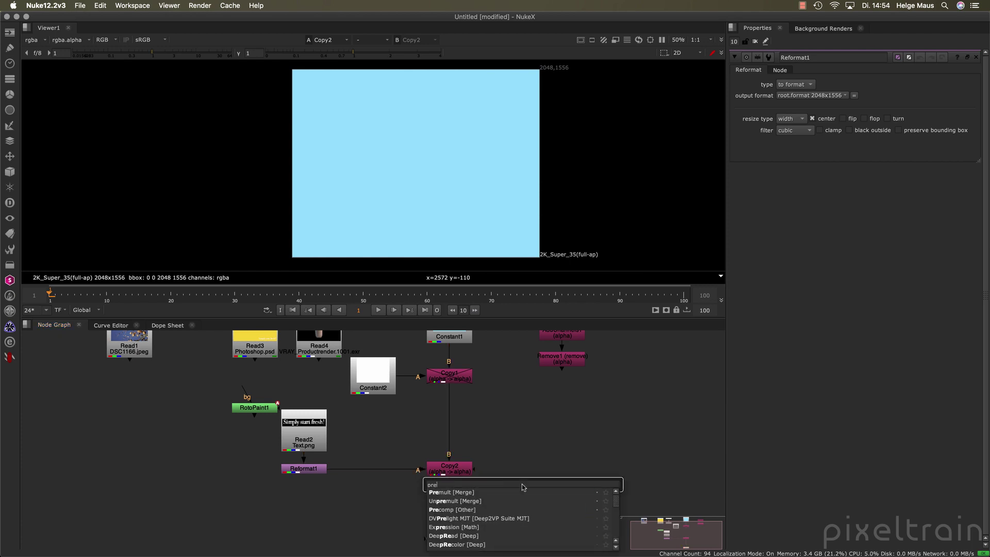
pyautogui.press('Return')
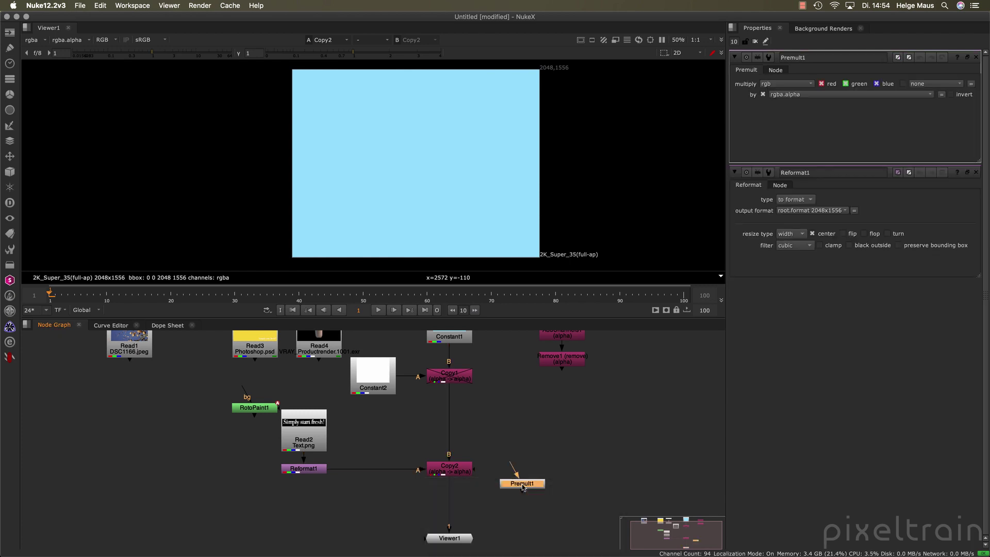
pyautogui.moveTo(522, 486); pyautogui.dragTo(456, 497)
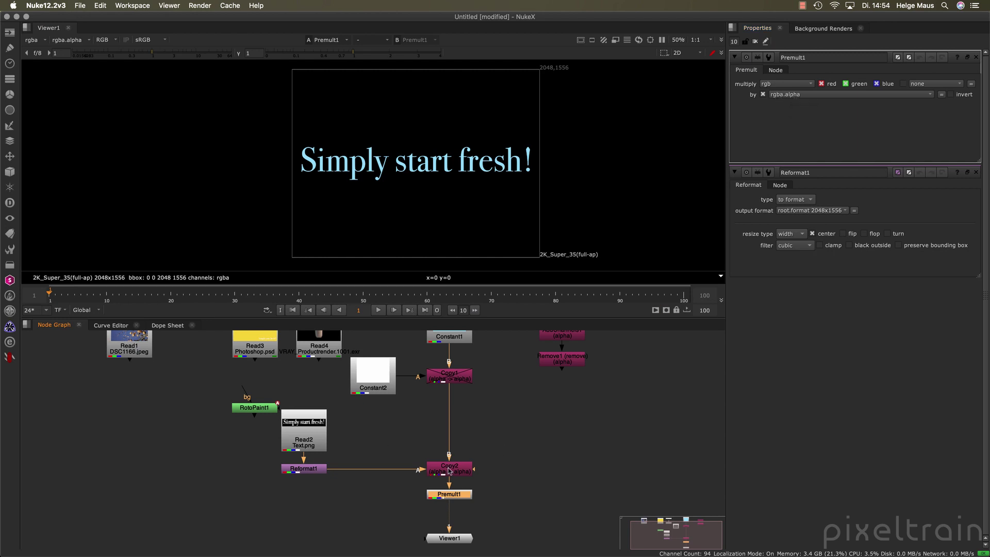
pyautogui.scroll(-3, 480, 423)
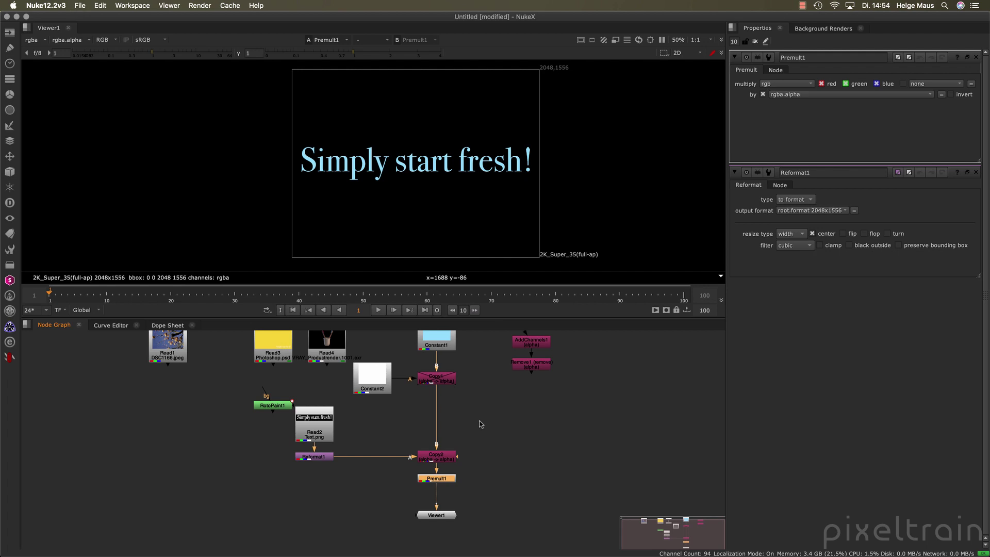
pyautogui.press('Delete')
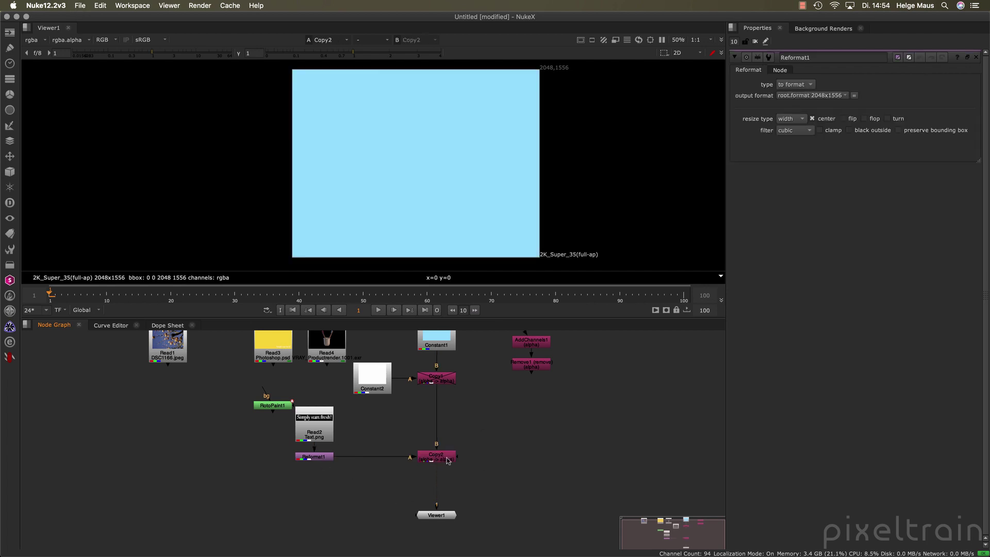
# Step: Open Copy2's properties, close those of Reformat1, and review the destination channels available for the first copied channel
pyautogui.click(439, 460)
pyautogui.doubleClick(439, 460)
pyautogui.click(975, 203)
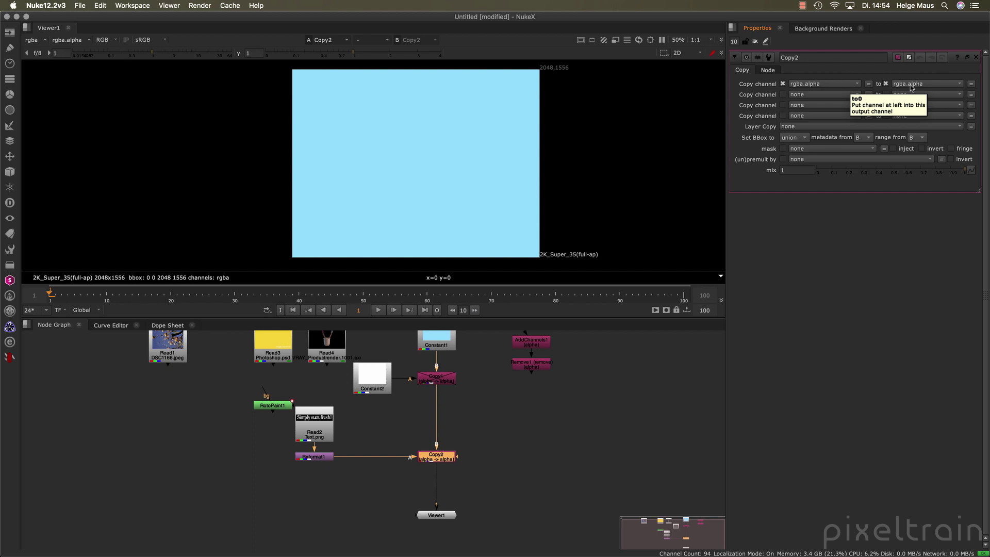
pyautogui.click(958, 86)
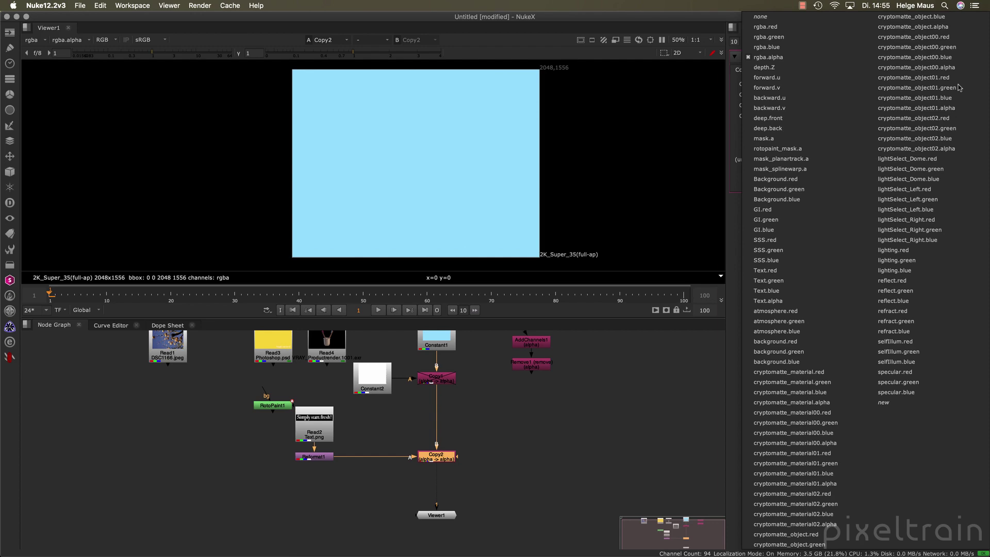
pyautogui.click(585, 419)
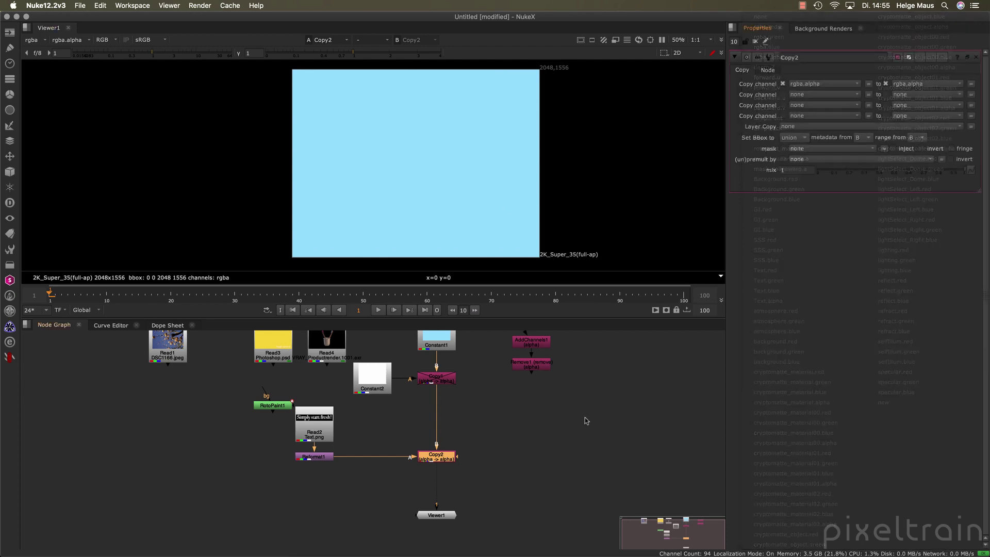
# Step: Open AddChannels1's properties, close those of Copy2, and review the options for its first channel set, including new
pyautogui.doubleClick(538, 346)
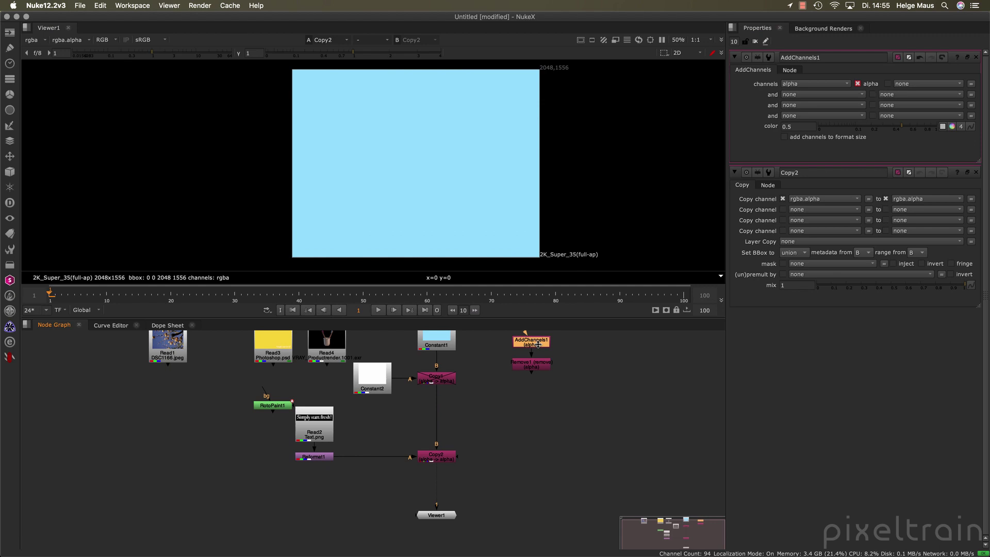
pyautogui.click(975, 172)
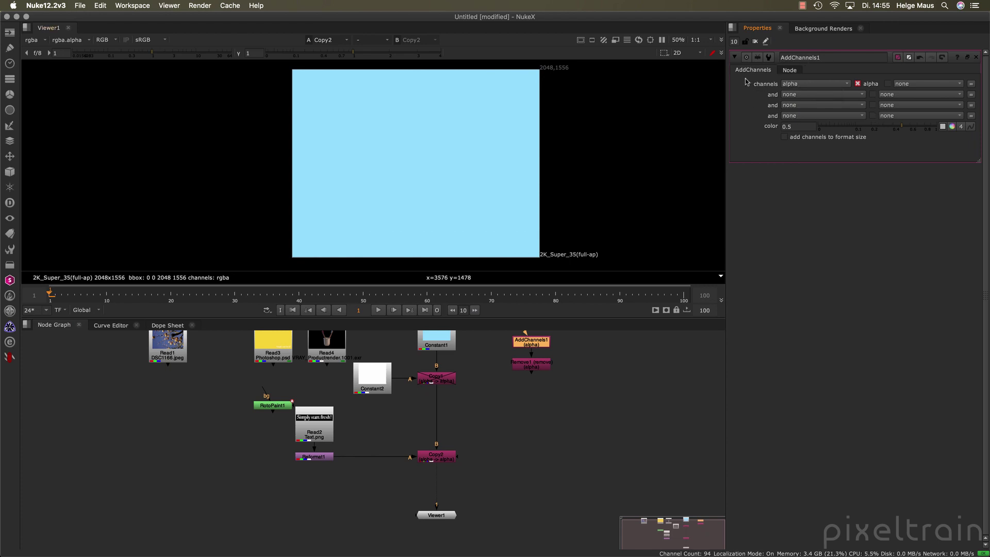
pyautogui.click(842, 84)
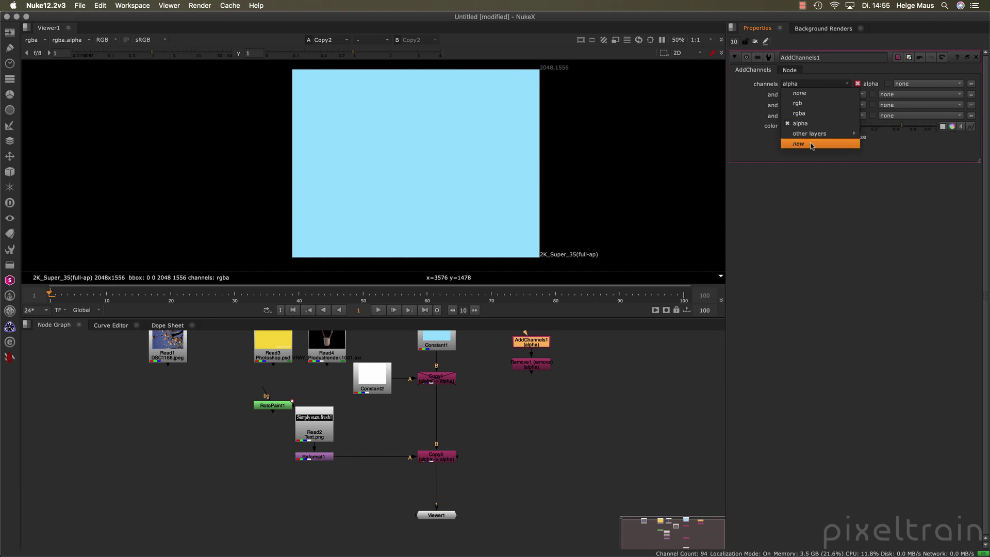
pyautogui.click(585, 360)
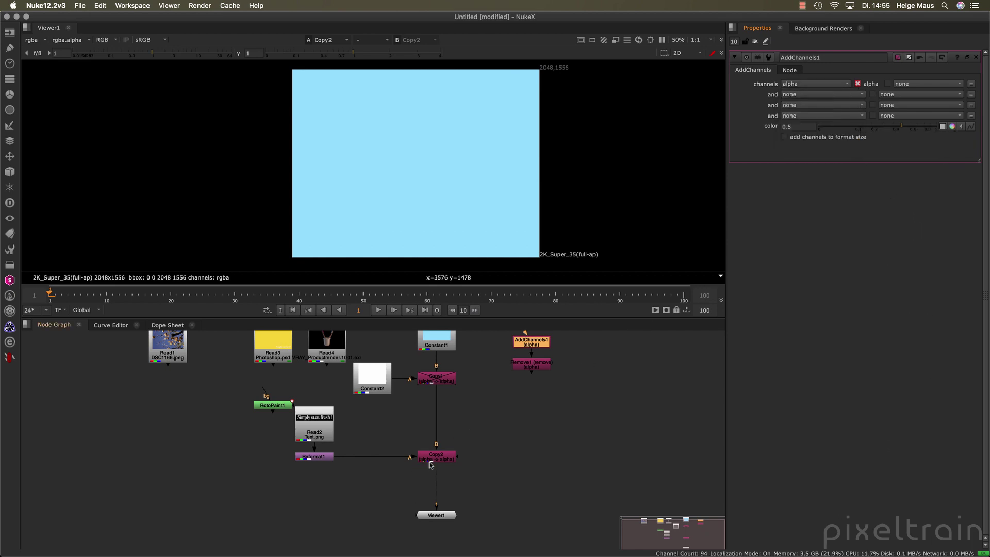
# Step: Open Copy2's properties, close those of AddChannels1, and try to create a new destination channel named mychannel
pyautogui.doubleClick(438, 458)
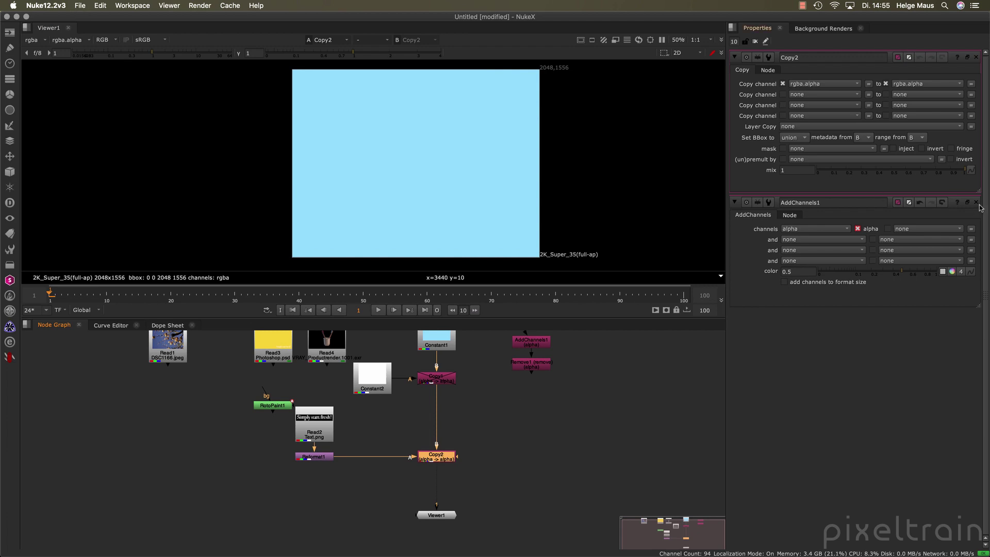
pyautogui.click(976, 202)
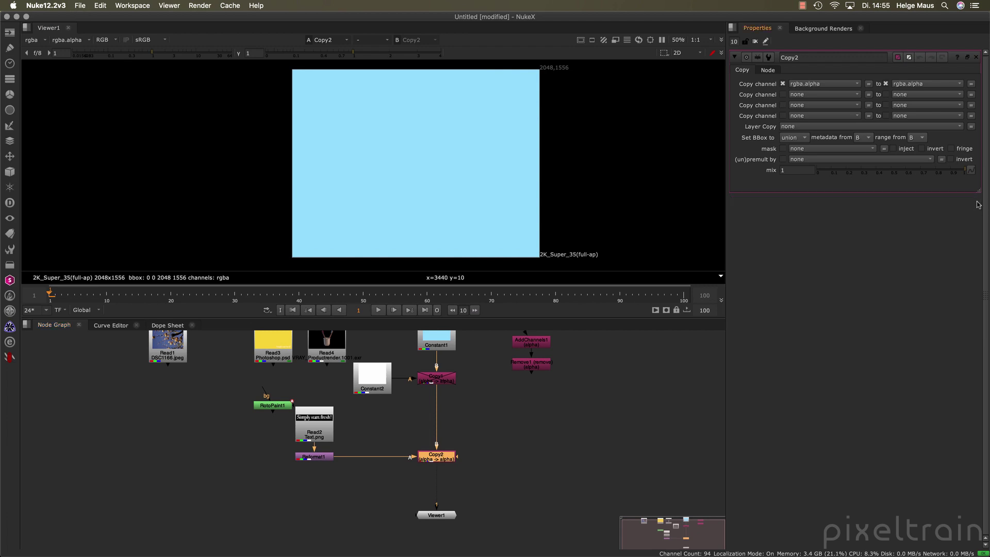
pyautogui.click(958, 84)
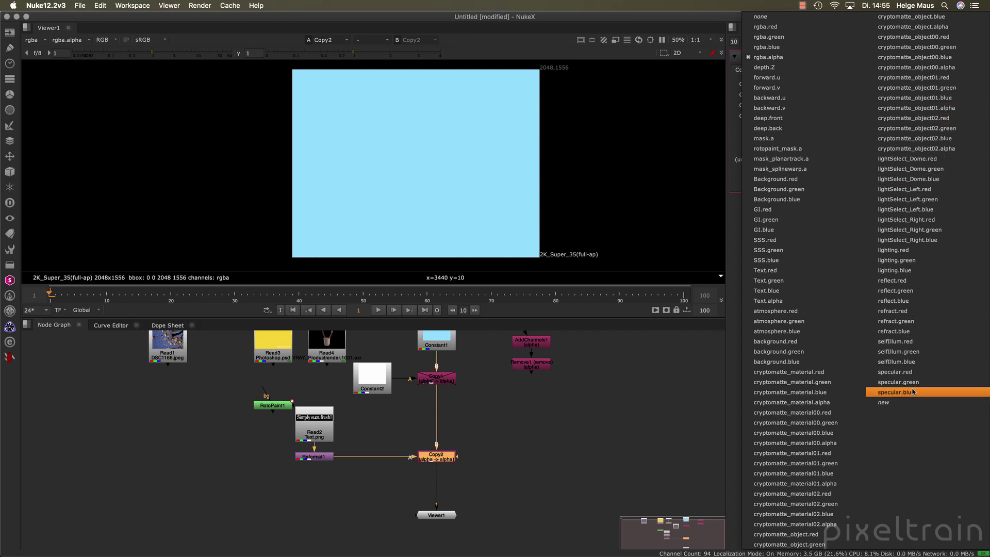
pyautogui.click(894, 402)
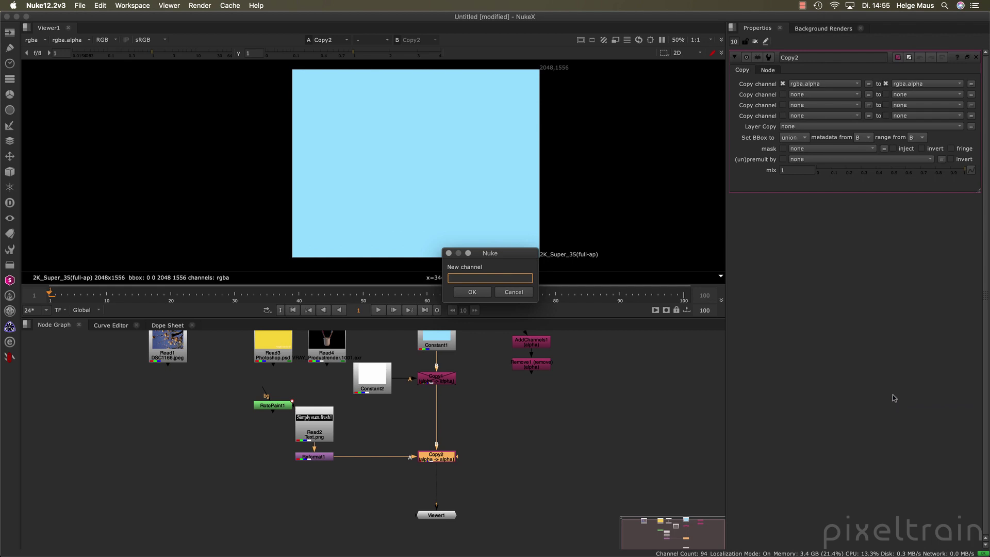
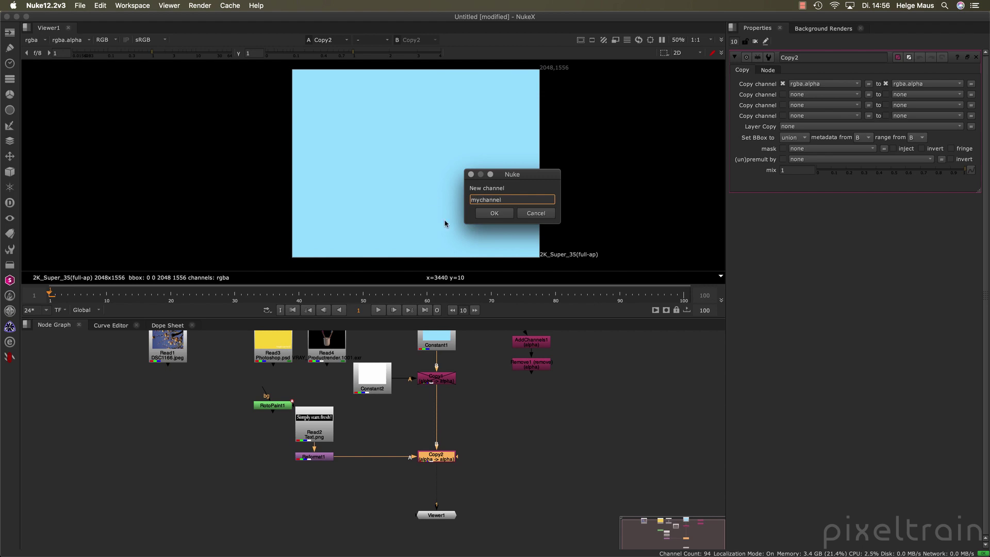
pyautogui.click(500, 214)
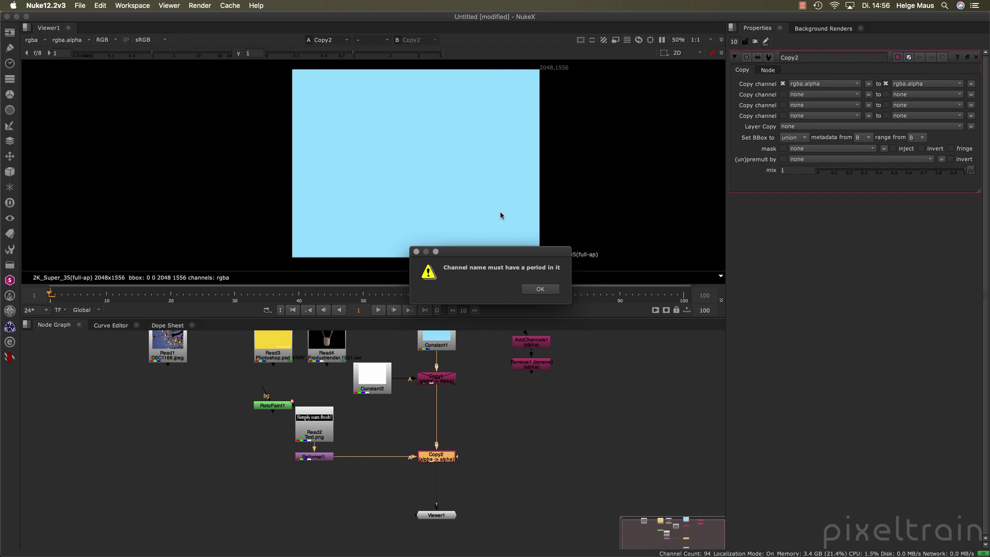
pyautogui.click(550, 289)
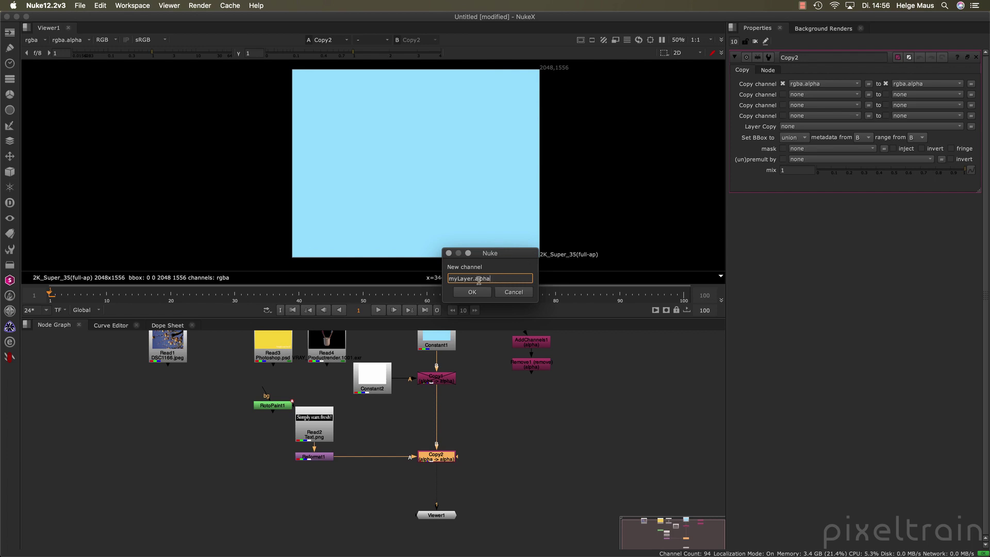
# Step: Create the new channel myLayer.alpha, including its new layer myLayer, as the destination for Copy2's first copied channel
pyautogui.click(472, 292)
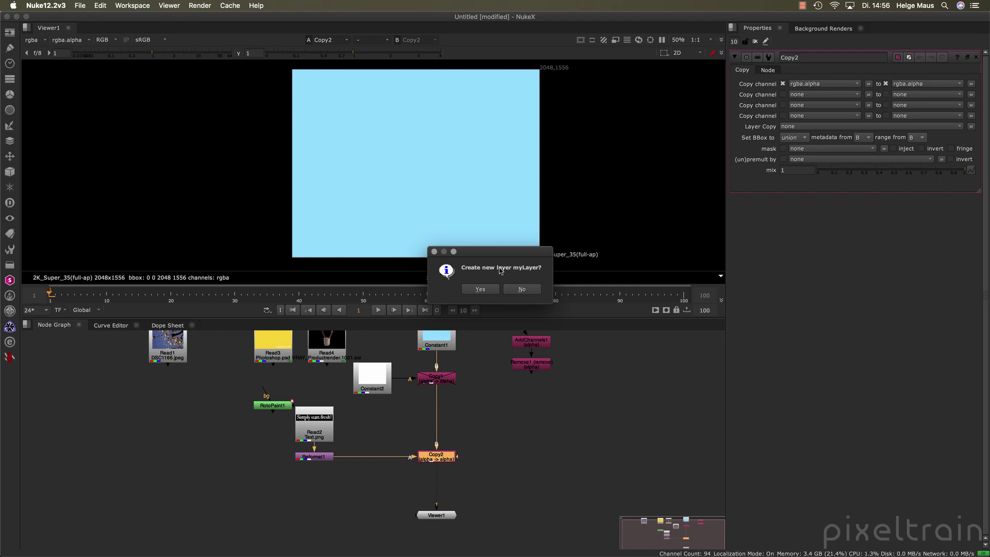
pyautogui.click(489, 292)
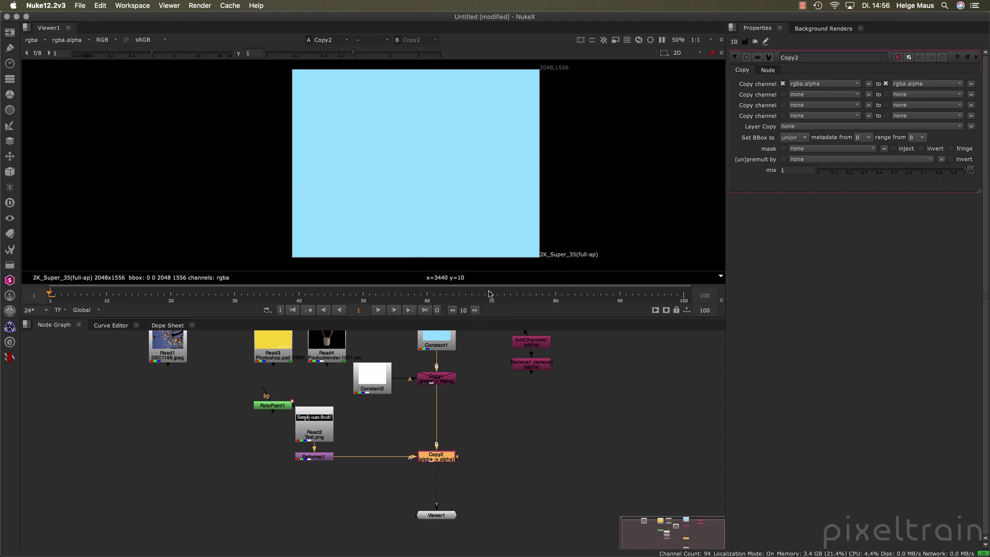
pyautogui.scroll(5, 458, 490)
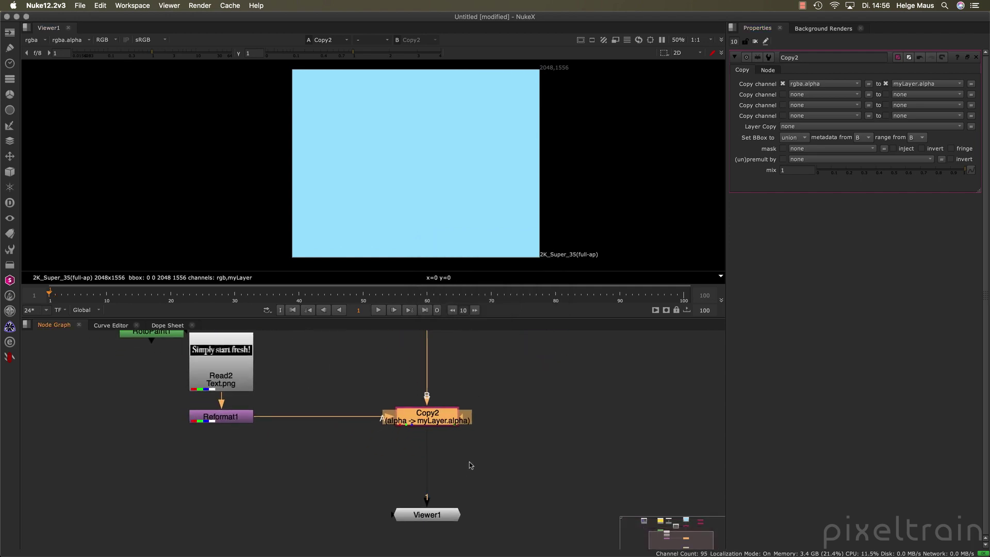
pyautogui.click(449, 431)
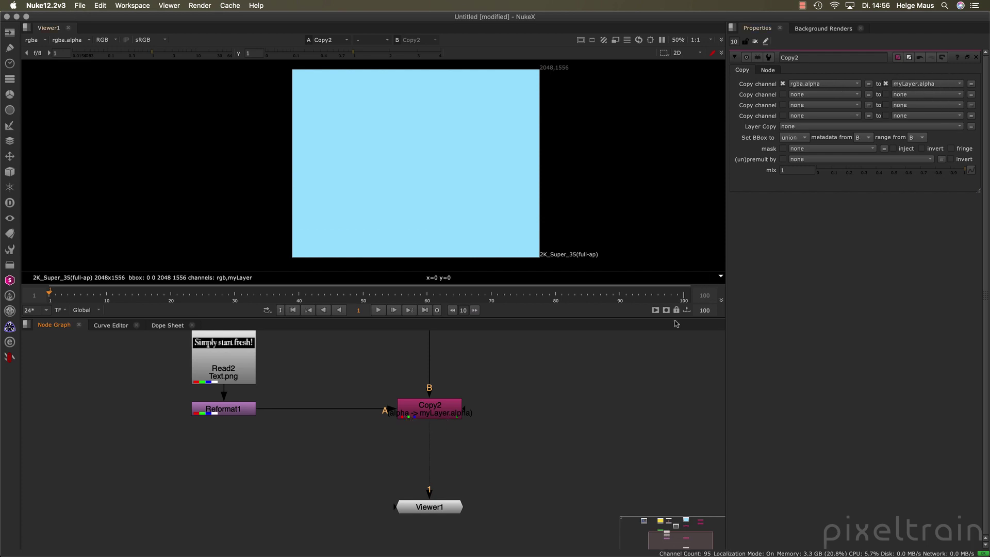
# Step: View Copy2's myLayer layer in the viewer, and return the displayed layer to rgba
pyautogui.click(426, 405)
pyautogui.press('1')
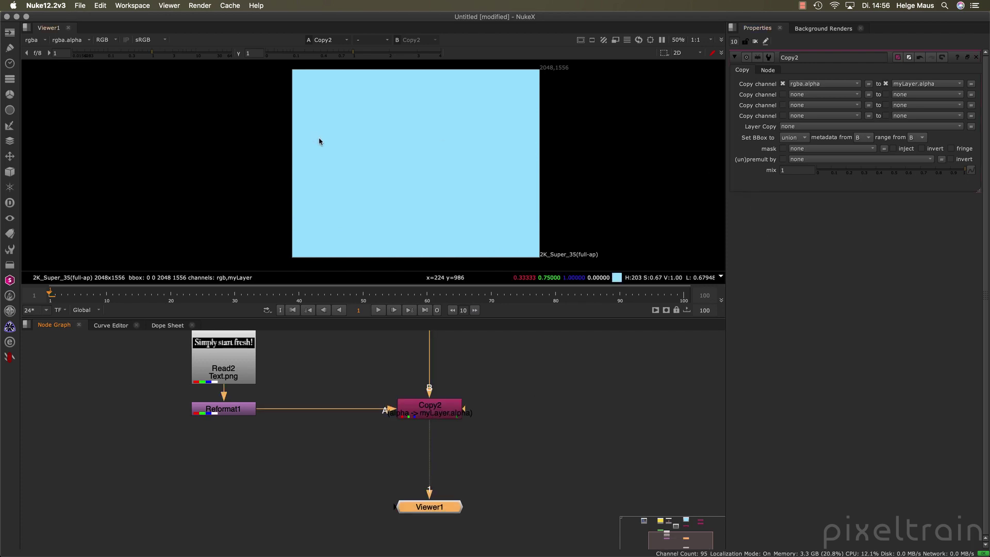
pyautogui.click(35, 40)
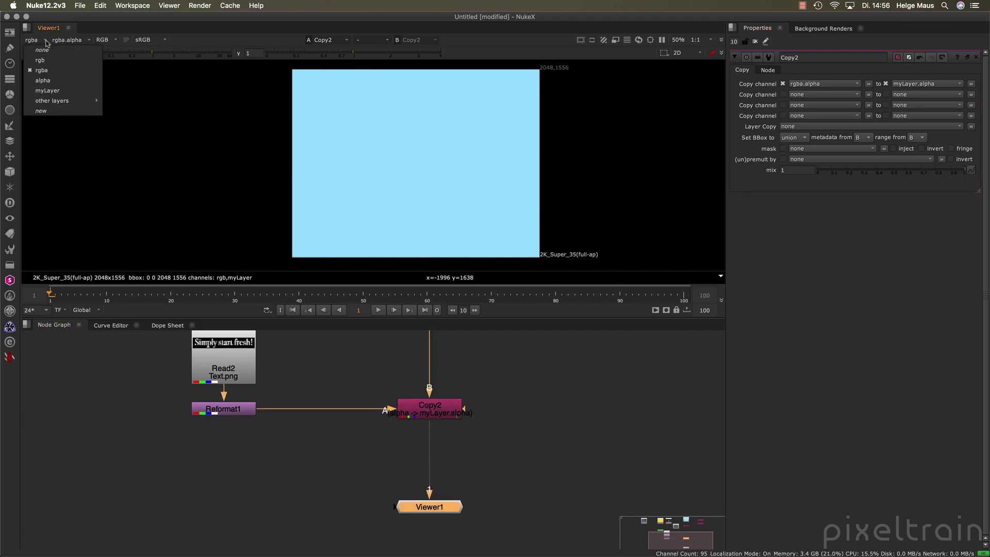
pyautogui.click(58, 91)
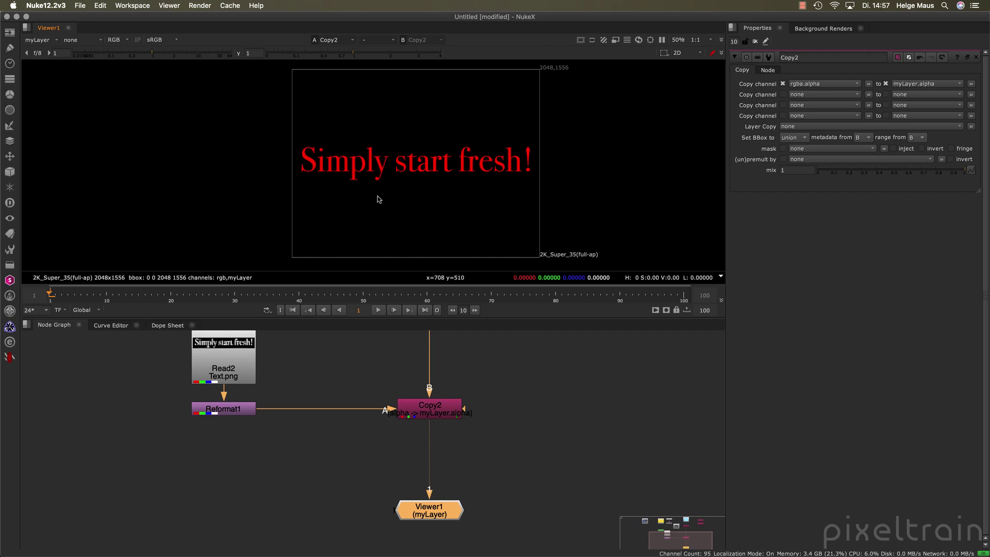
pyautogui.click(40, 39)
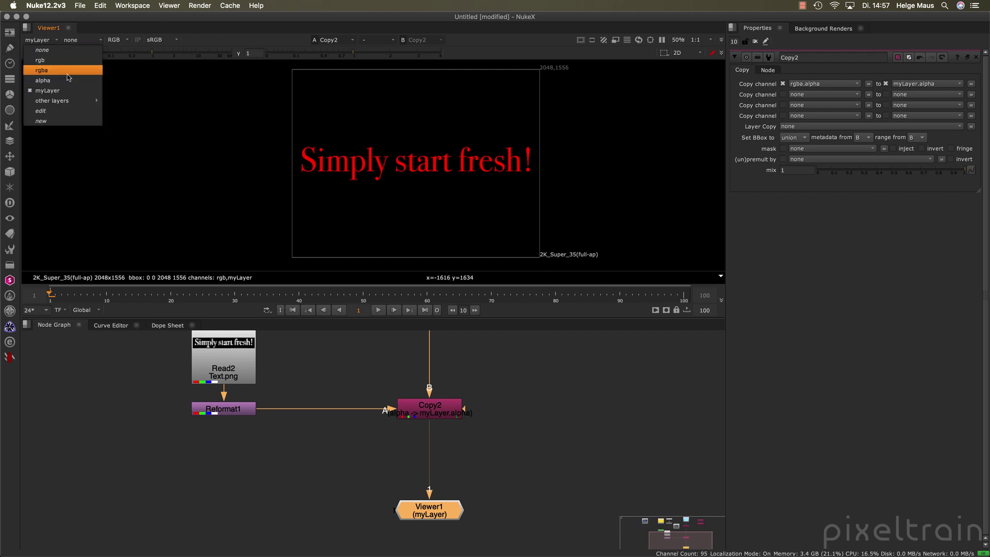
pyautogui.click(41, 70)
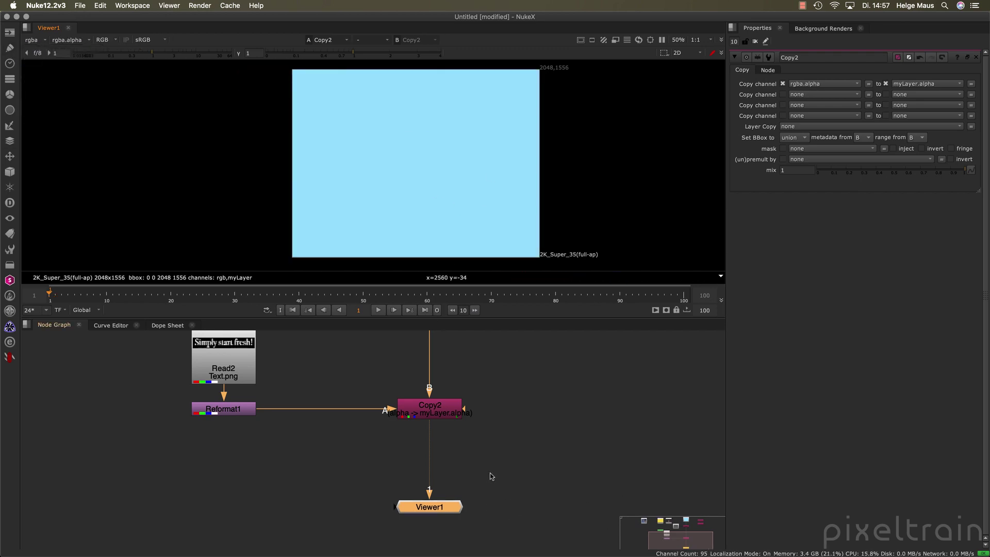
# Step: Insert a Premult node between Copy2 and Viewer1 and align it vertically with them
pyautogui.click(504, 465)
pyautogui.press('Tab')
pyautogui.write('pre')
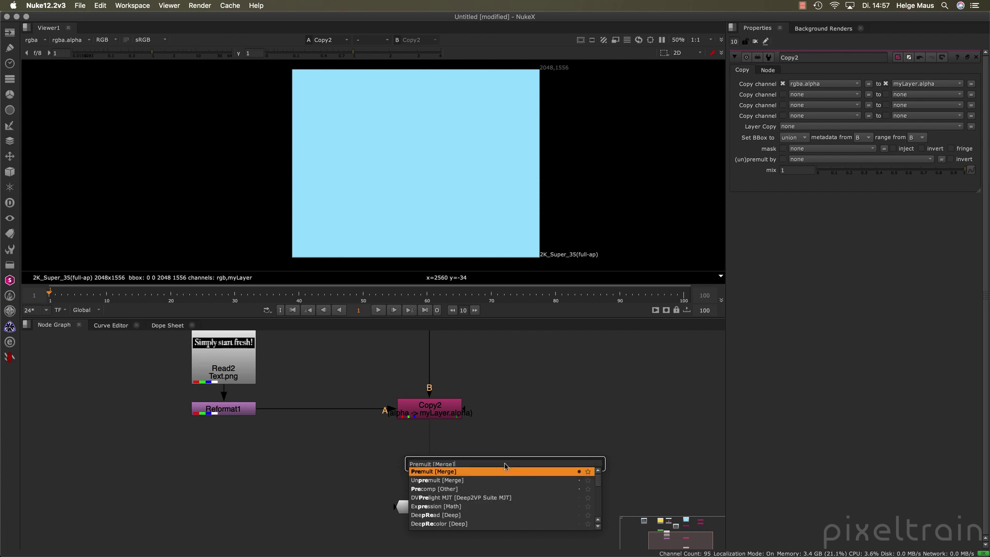
pyautogui.press('Return')
pyautogui.moveTo(503, 468); pyautogui.dragTo(437, 456)
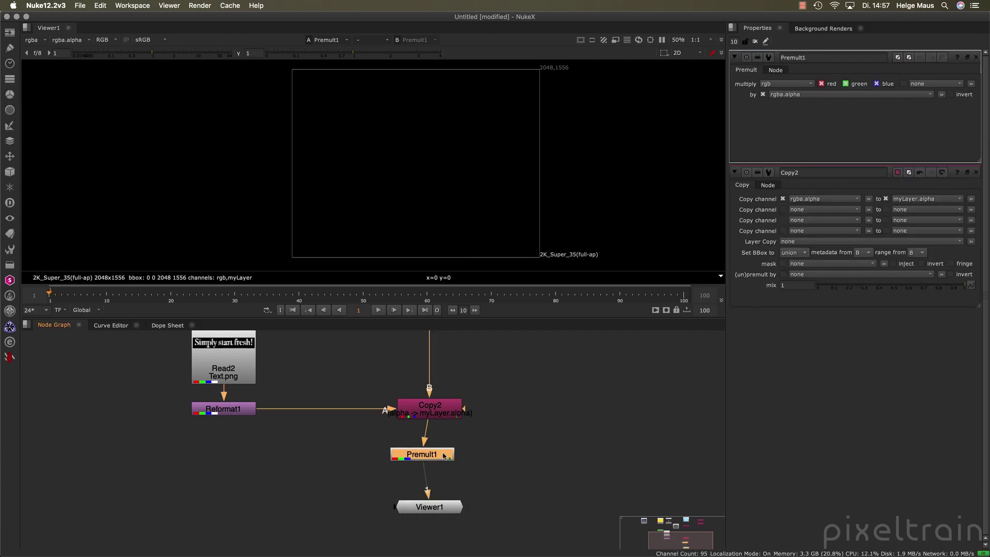
pyautogui.click(437, 455)
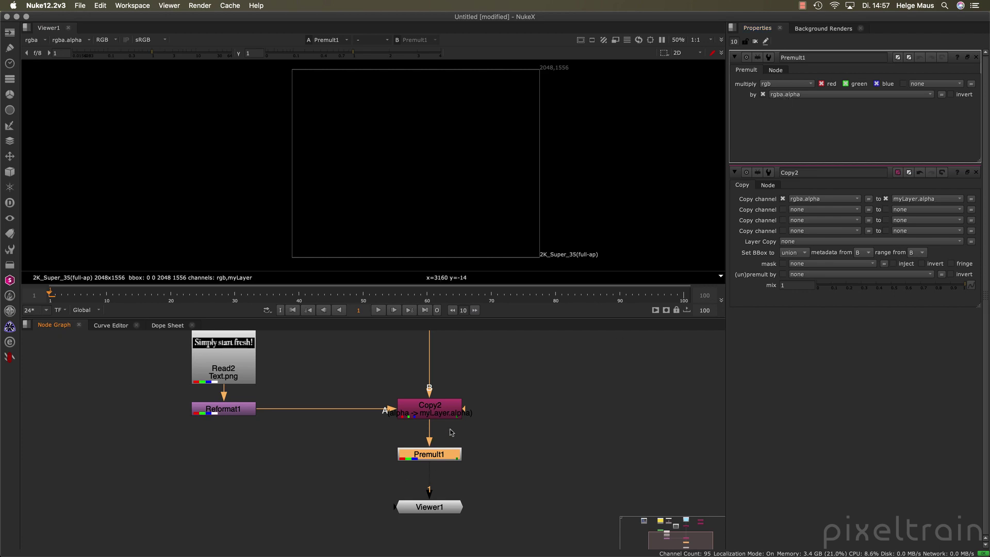
# Step: Set Premult1 to multiply rgb by myLayer.alpha
pyautogui.scroll(2, 420, 420)
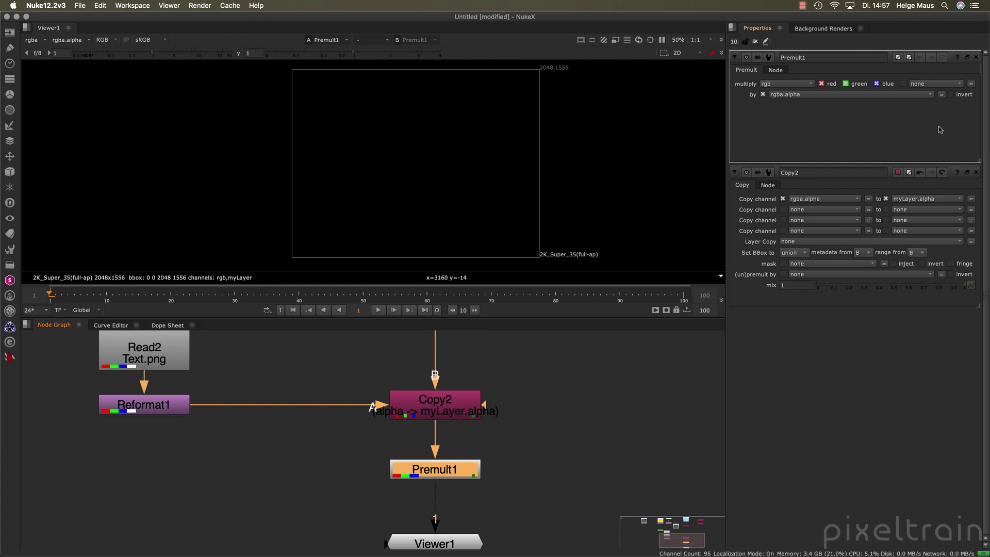
pyautogui.click(931, 95)
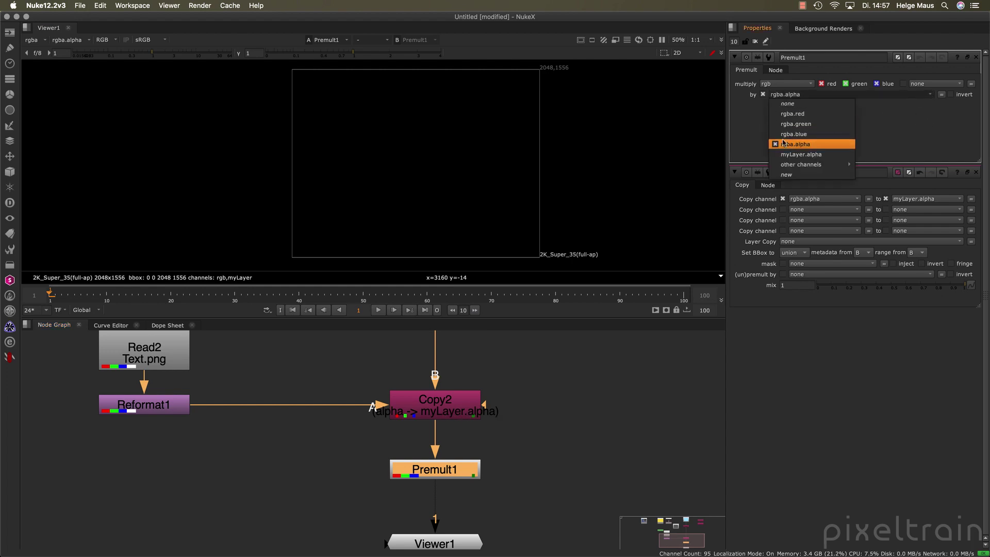
pyautogui.click(816, 156)
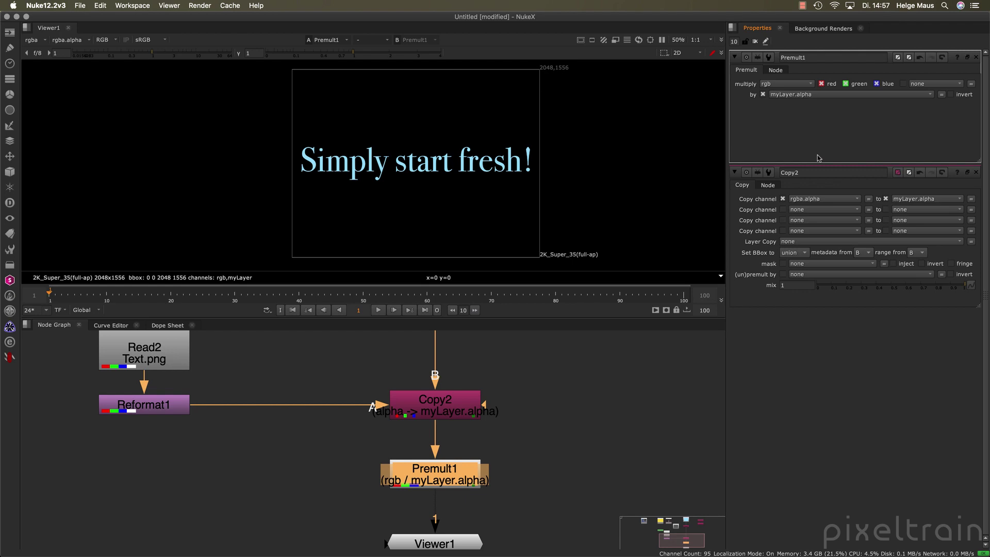
# Step: Move Read4 to a free area below Reformat1, show it in the viewer, and place Viewer1 directly beneath it
pyautogui.scroll(-4, 551, 406)
pyautogui.moveTo(551, 407); pyautogui.dragTo(425, 419, button='middle')
pyautogui.scroll(-3, 426, 423)
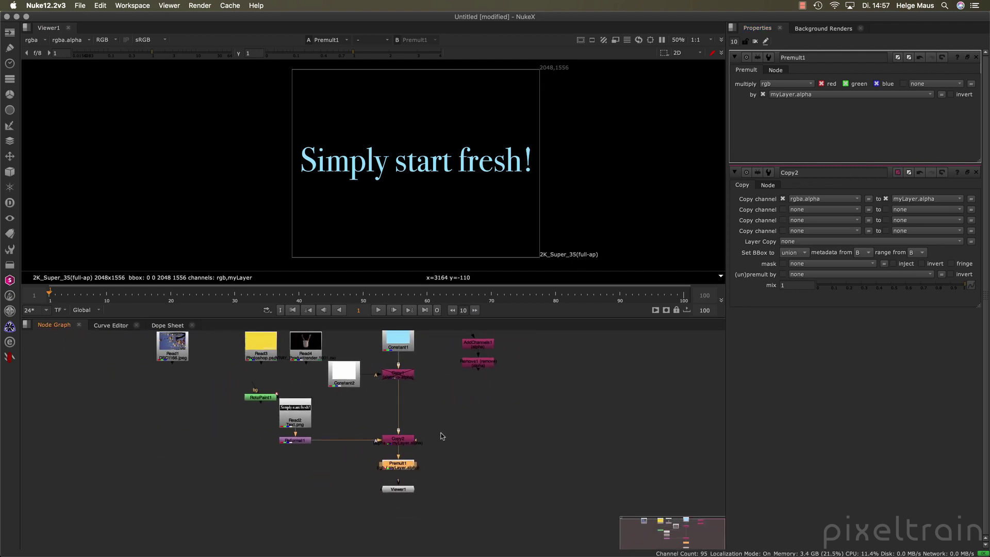
pyautogui.moveTo(468, 437); pyautogui.dragTo(515, 418, button='middle')
pyautogui.moveTo(359, 361); pyautogui.dragTo(244, 475)
pyautogui.press('1')
pyautogui.moveTo(398, 478); pyautogui.dragTo(423, 423, button='middle')
pyautogui.moveTo(284, 412); pyautogui.dragTo(321, 465)
pyautogui.moveTo(489, 434); pyautogui.dragTo(320, 504)
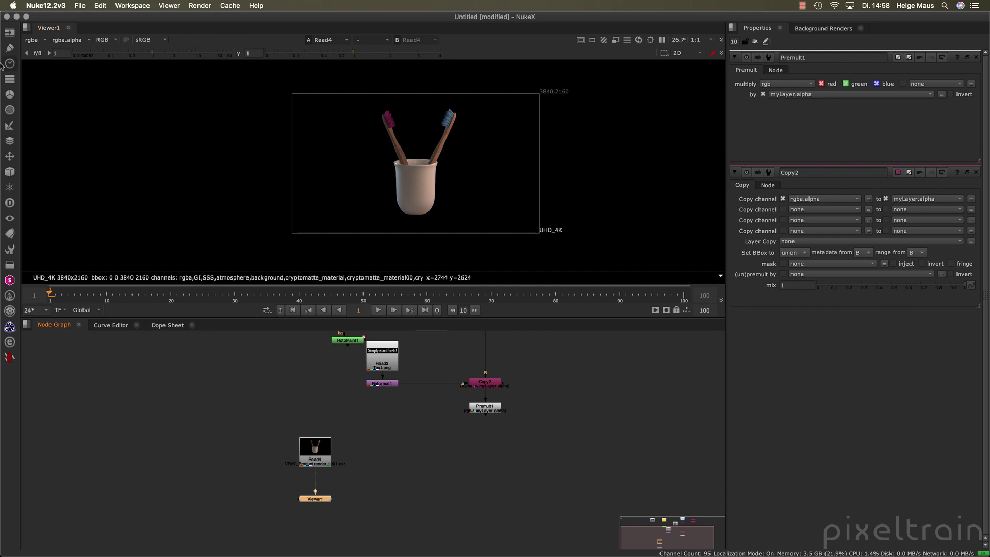
# Step: View Read4's lighting layer in the viewer, and switch the displayed layer back to rgba
pyautogui.click(44, 41)
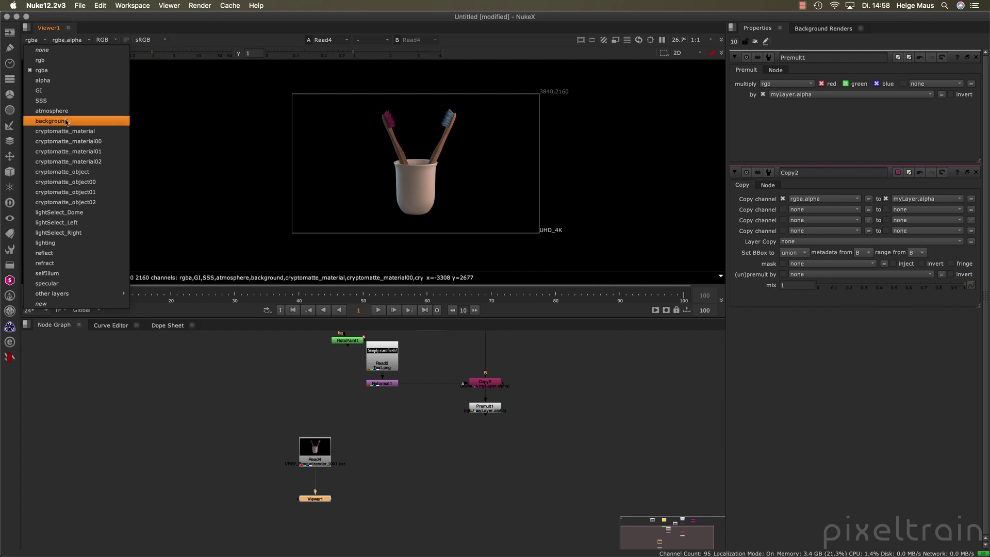
pyautogui.click(46, 243)
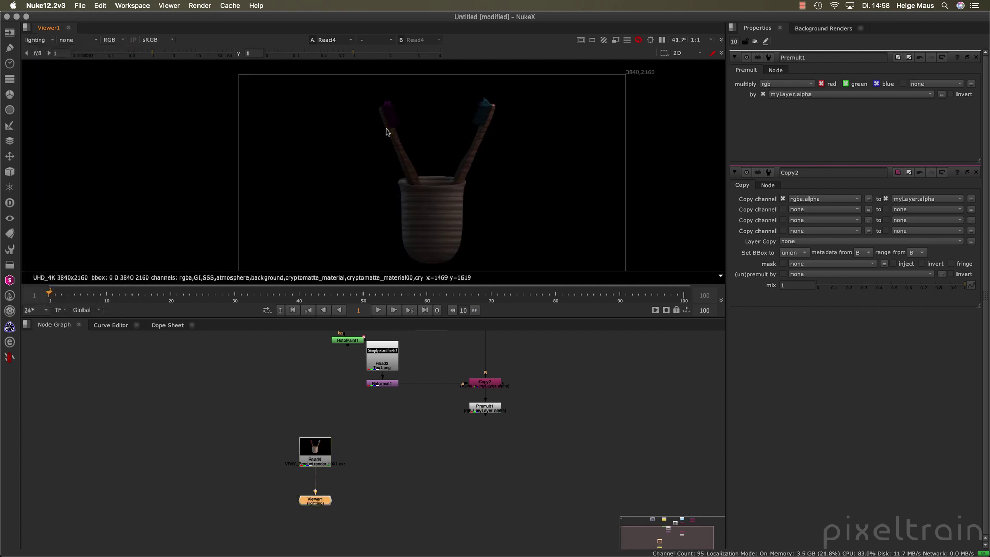
pyautogui.scroll(3, 454, 152)
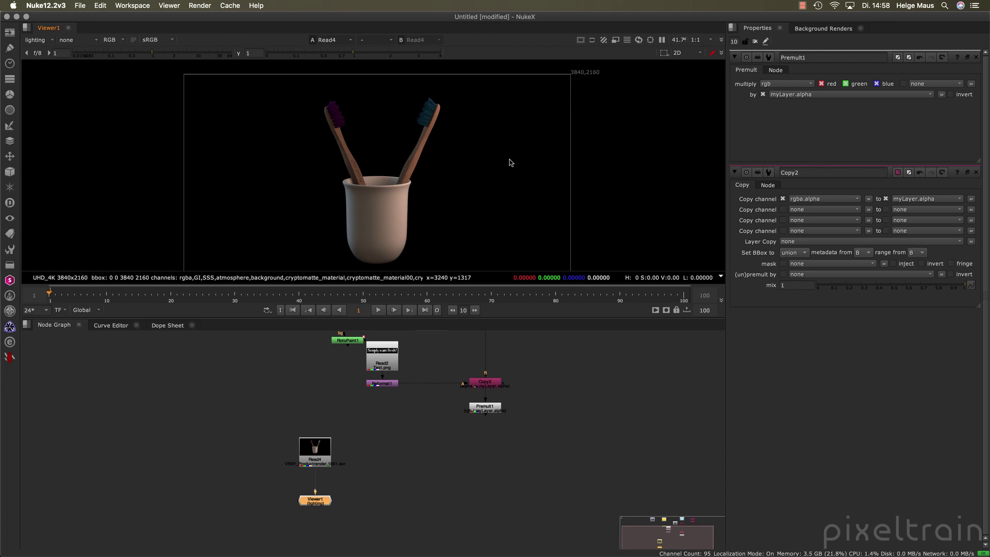
pyautogui.click(44, 40)
pyautogui.click(46, 71)
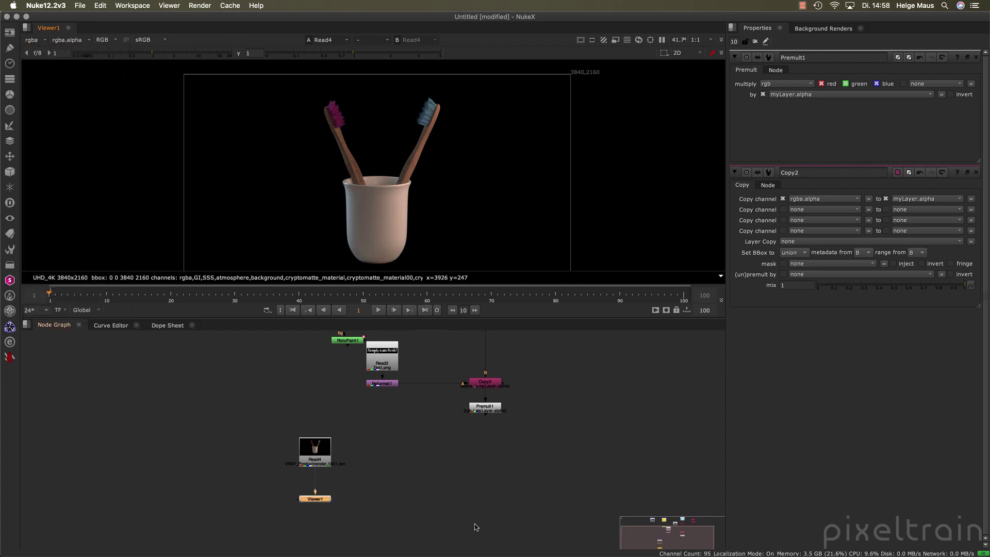
# Step: Add a Shuffle node and insert it between Read4 and Viewer1
pyautogui.scroll(3, 428, 473)
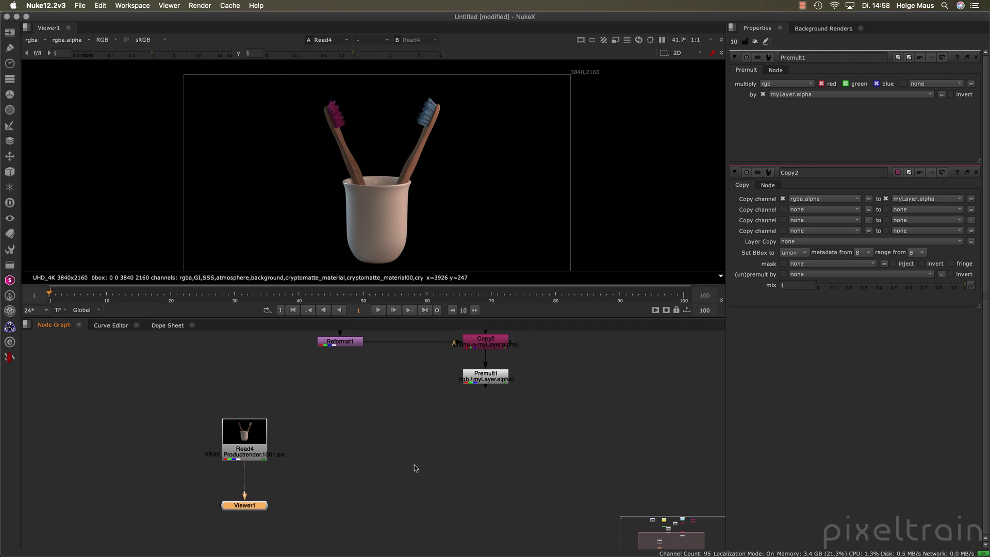
pyautogui.click(10, 80)
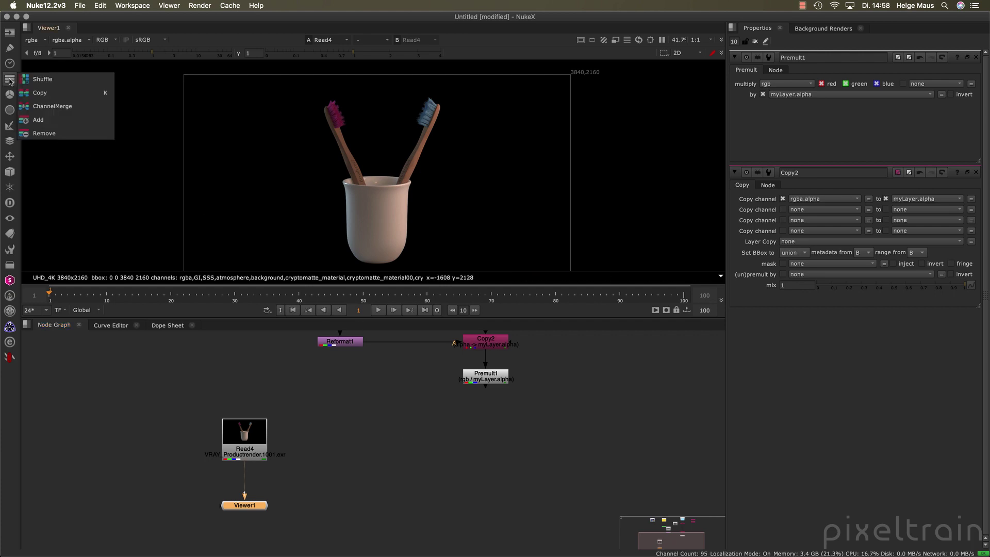
pyautogui.click(42, 78)
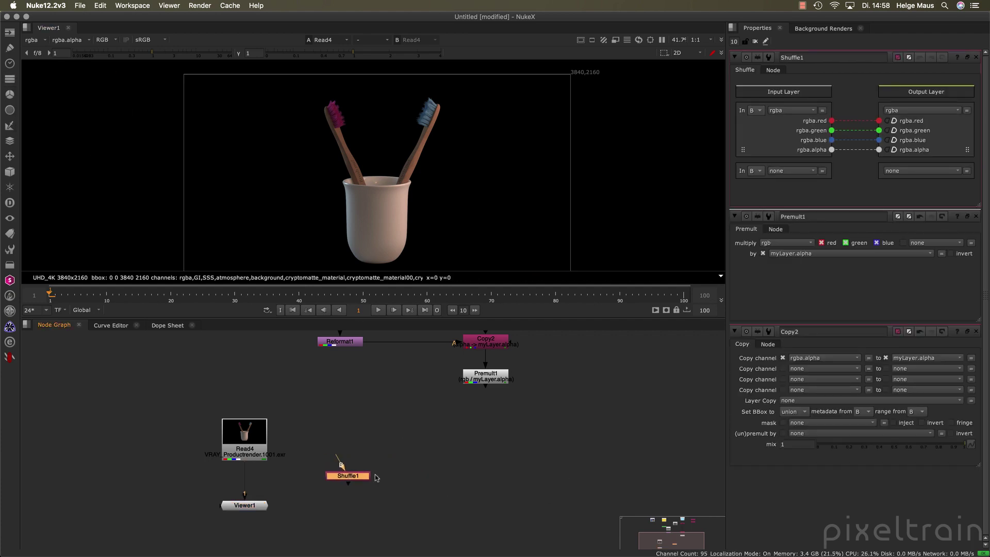
pyautogui.moveTo(356, 476); pyautogui.dragTo(253, 481)
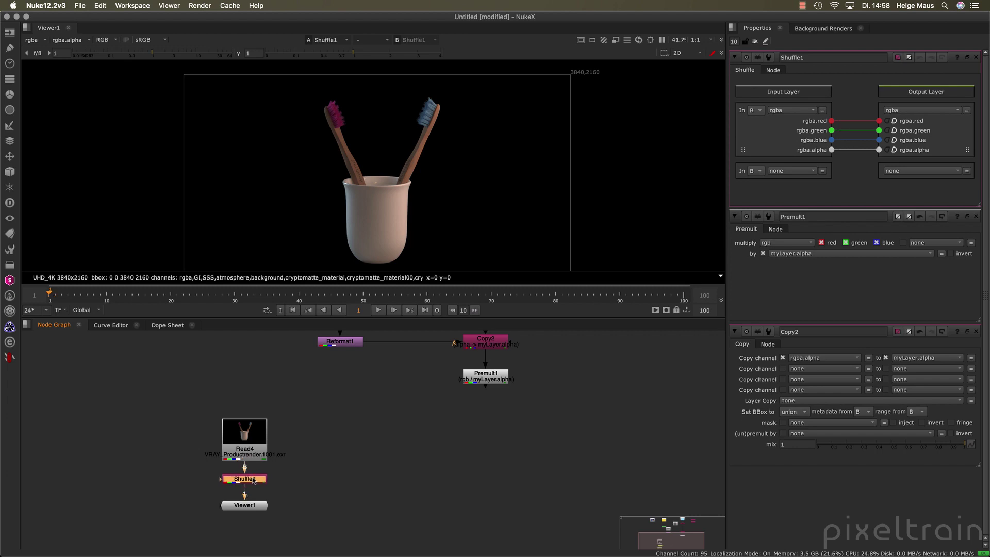
# Step: Close the properties of Copy2 and Premult1, and move Read4 higher to leave space above Shuffle1
pyautogui.click(975, 331)
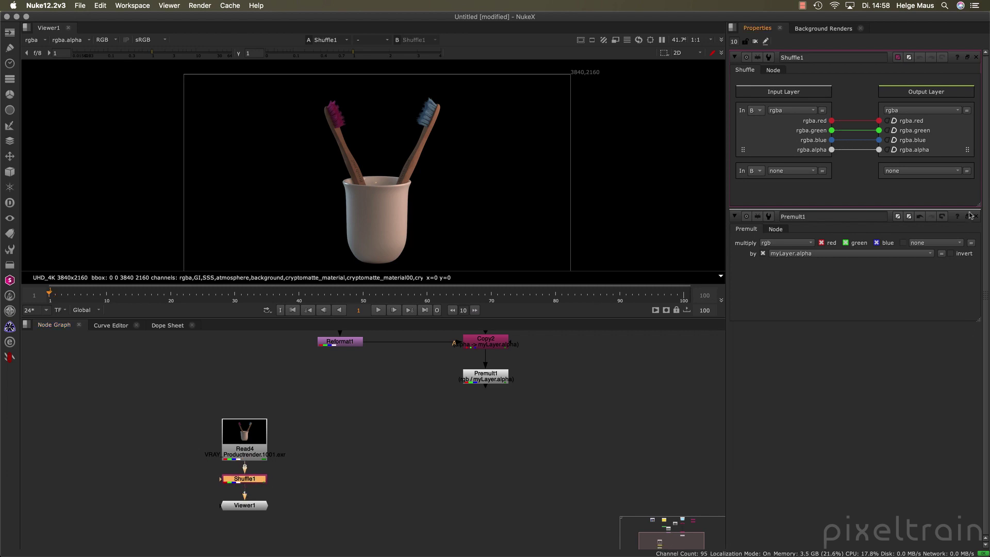
pyautogui.click(975, 216)
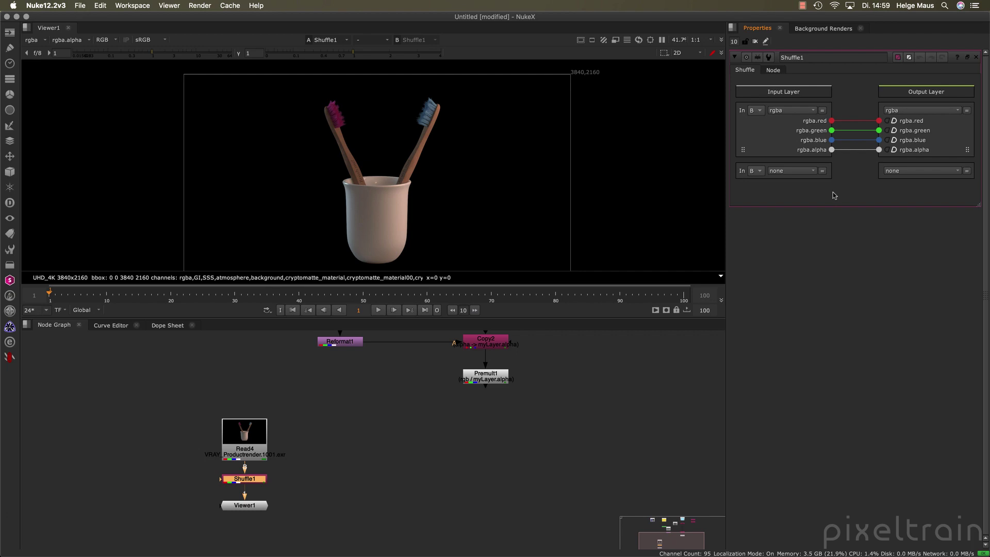
pyautogui.moveTo(261, 446); pyautogui.dragTo(261, 424)
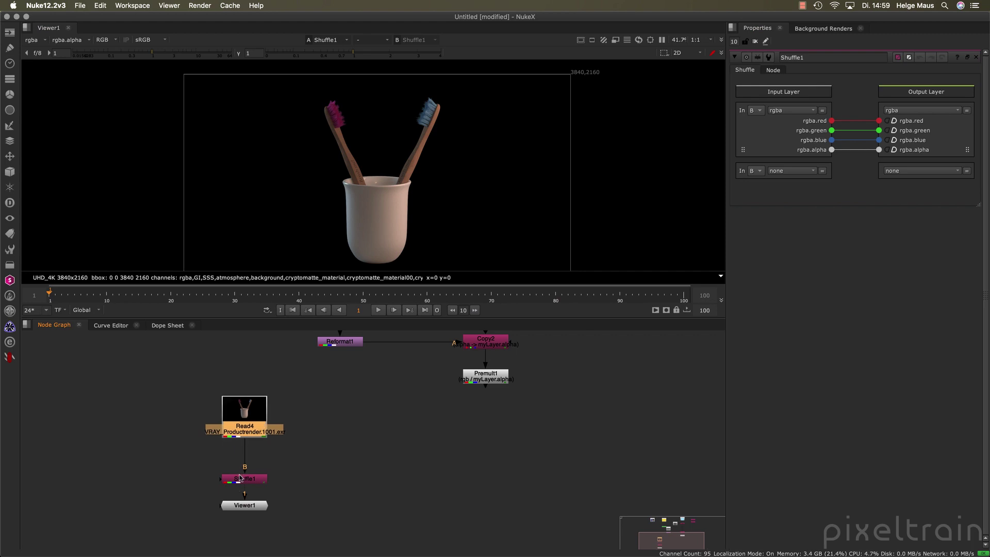
# Step: Check the source choices available for Shuffle1's first input layer
pyautogui.moveTo(220, 482); pyautogui.dragTo(178, 459)
pyautogui.click(756, 110)
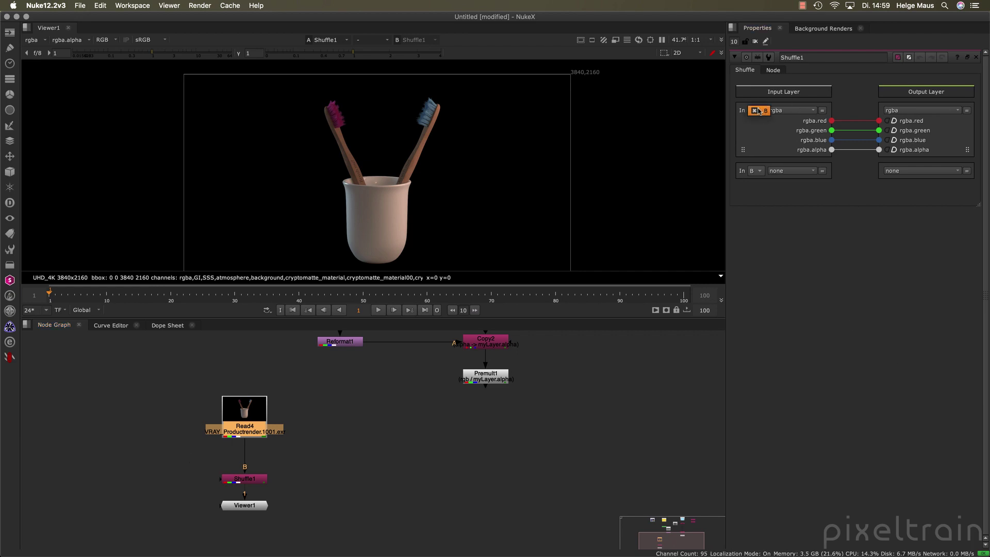
pyautogui.click(752, 192)
# Step: Place Read2 to the left of Read4 in the node graph and connect it to Shuffle1's A input
pyautogui.moveTo(344, 468); pyautogui.dragTo(376, 501, button='middle')
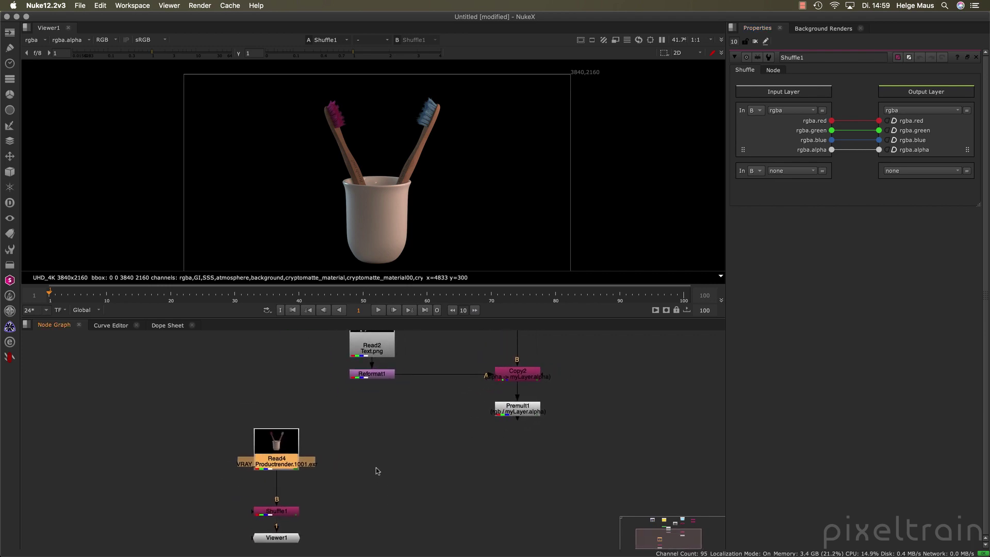
pyautogui.moveTo(371, 351); pyautogui.dragTo(133, 416)
pyautogui.moveTo(250, 511); pyautogui.dragTo(150, 421)
pyautogui.click(753, 110)
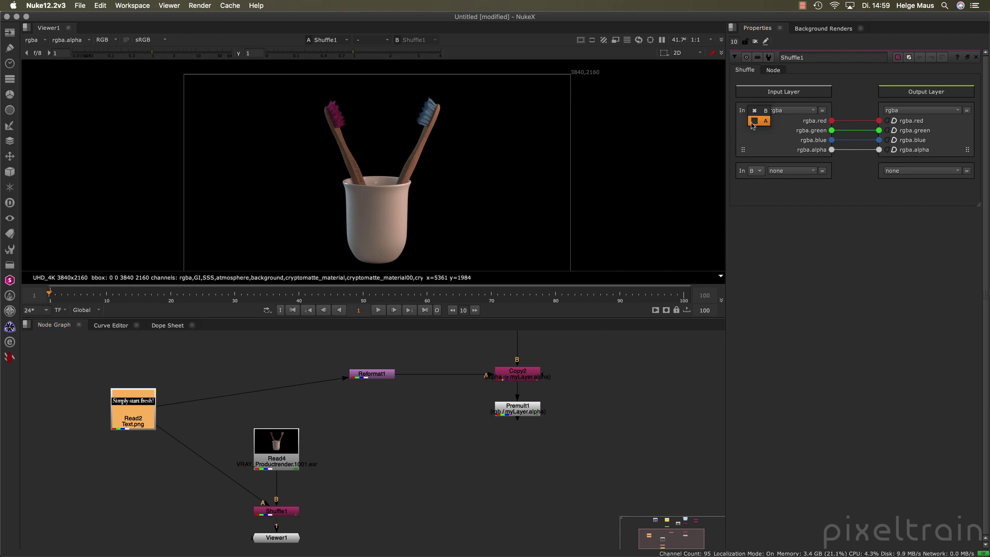
pyautogui.click(861, 88)
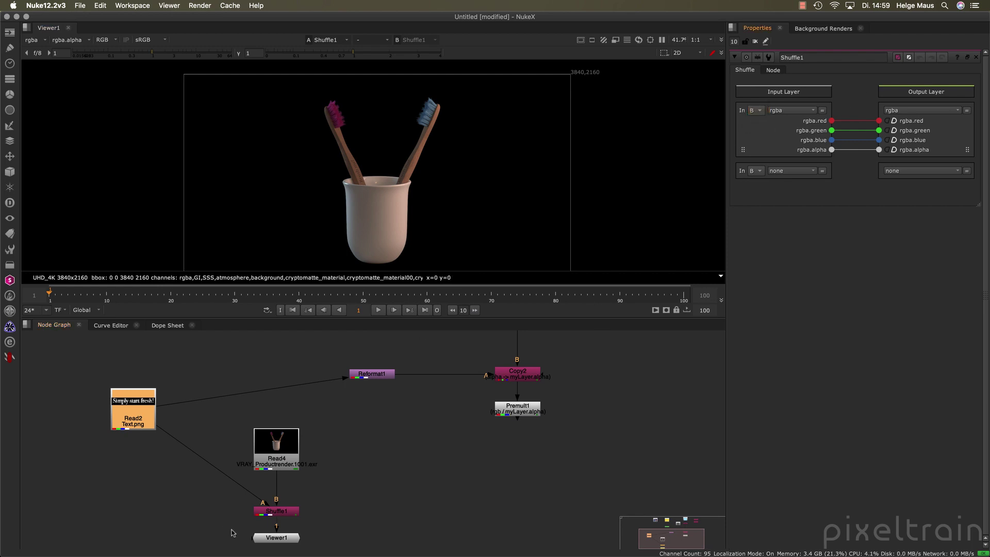
# Step: Disconnect Read2 from Shuffle1's A input and move Shuffle1 closer to Read4
pyautogui.moveTo(269, 504); pyautogui.dragTo(272, 522)
pyautogui.click(346, 516)
pyautogui.click(276, 514)
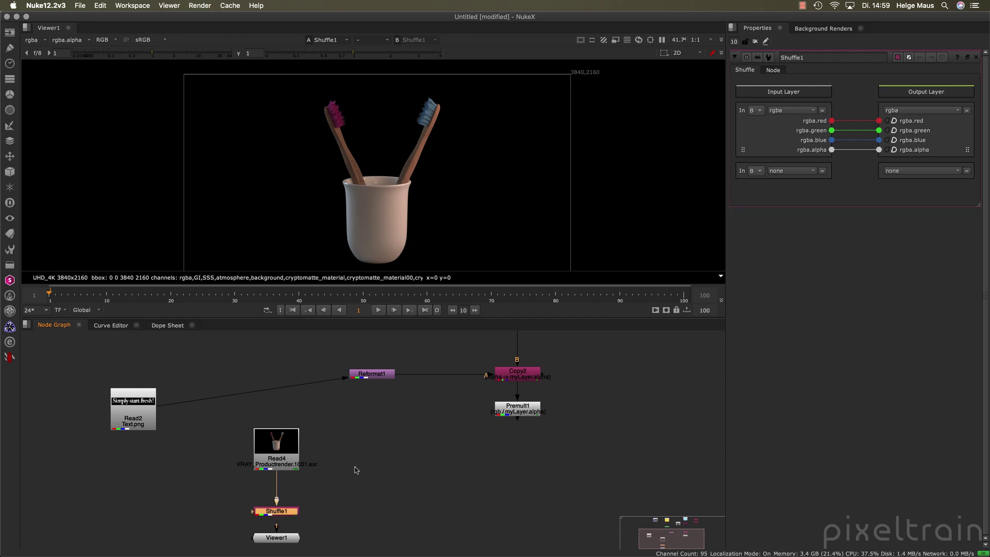
pyautogui.moveTo(270, 513); pyautogui.dragTo(273, 494)
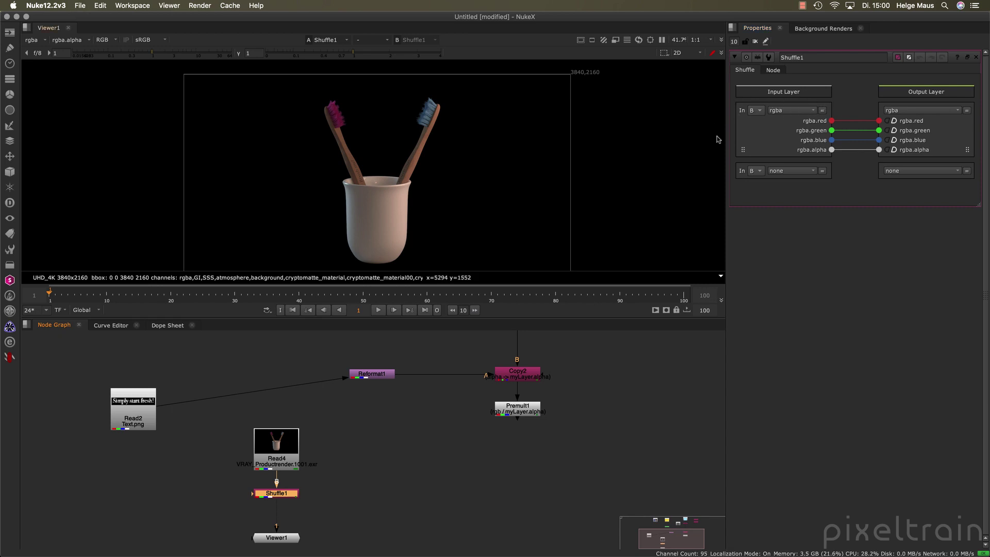
# Step: Set Shuffle1's first input layer to lighting, feeding the rgba output
pyautogui.click(813, 110)
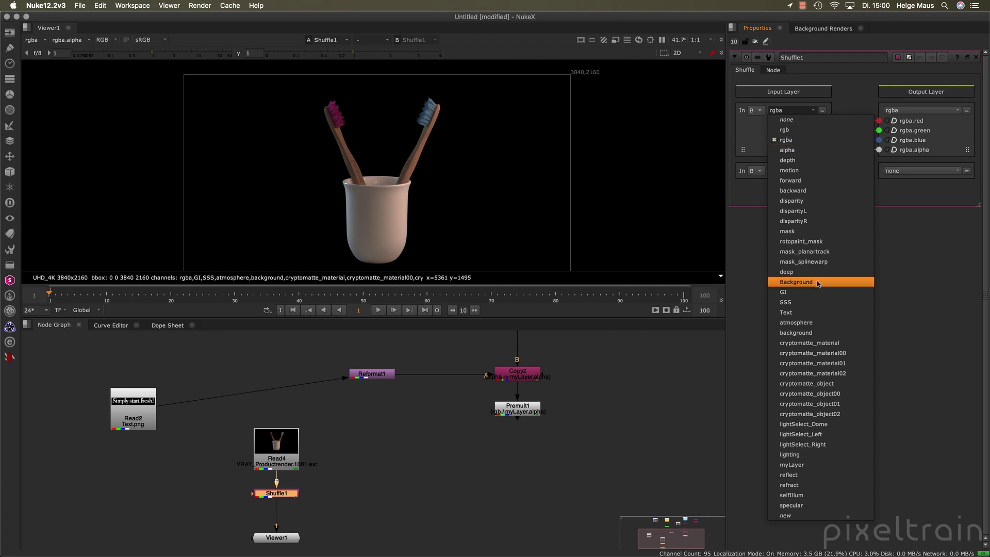
pyautogui.click(815, 454)
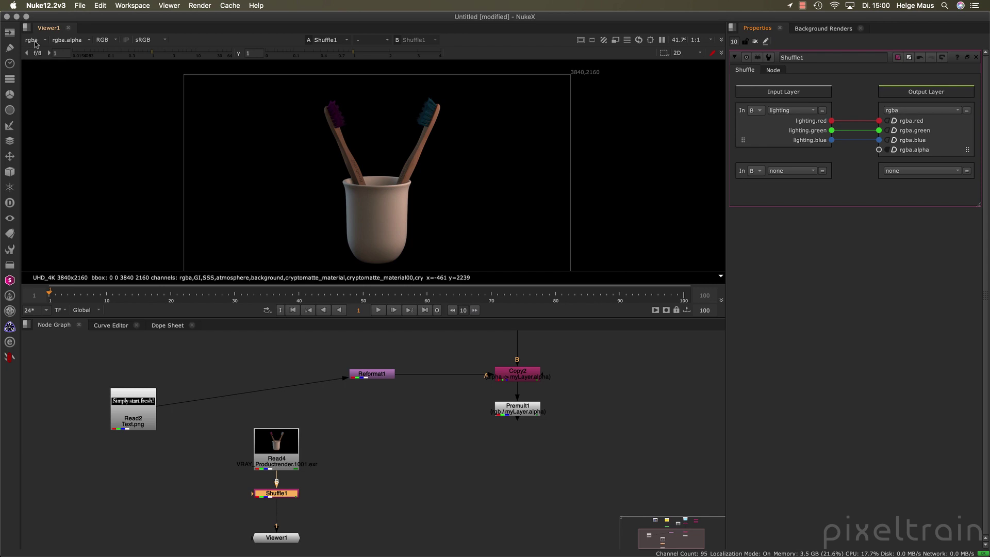
pyautogui.moveTo(380, 207); pyautogui.dragTo(380, 205, button='middle')
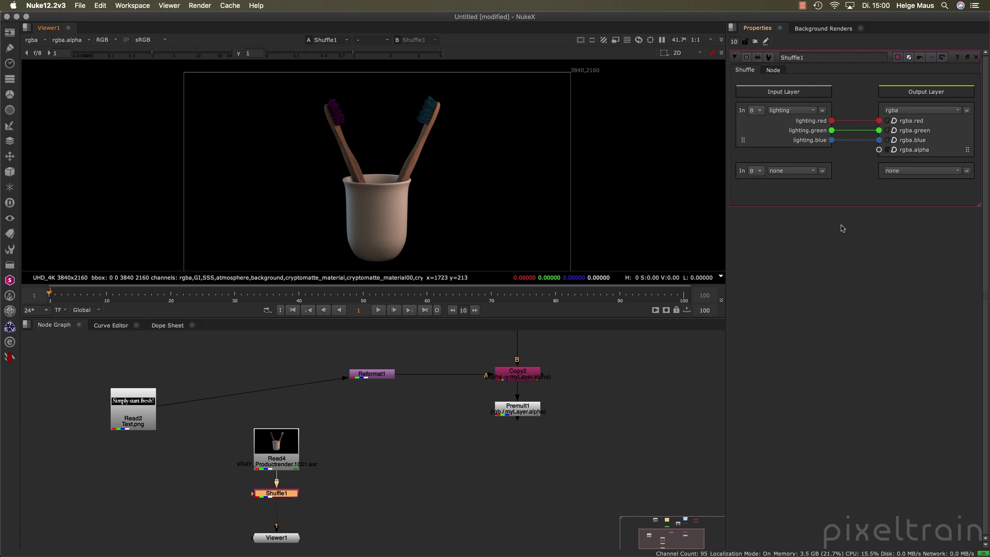
# Step: Try swapping the red and blue channel connections in Shuffle1, and restore the straight mapping
pyautogui.moveTo(853, 144)
pyautogui.mouseDown()
pyautogui.moveTo(831, 120)
pyautogui.moveTo(832, 140)
pyautogui.mouseUp()
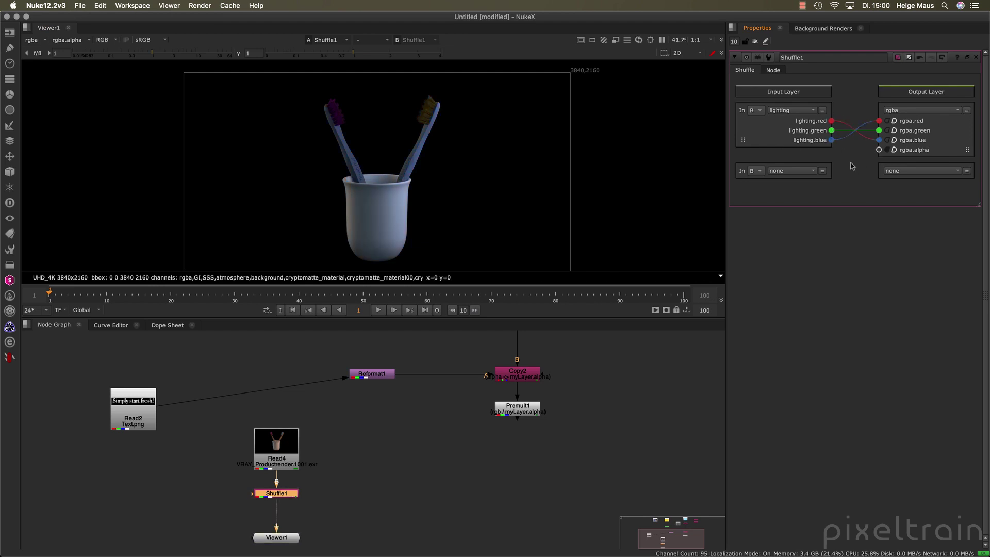
pyautogui.moveTo(843, 138)
pyautogui.mouseDown()
pyautogui.moveTo(831, 121)
pyautogui.moveTo(831, 139)
pyautogui.mouseUp()
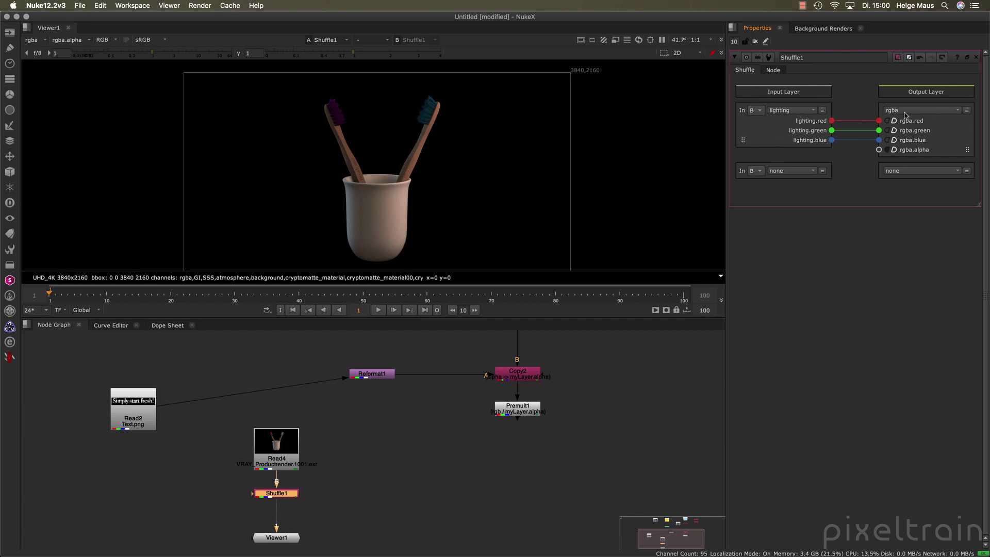
# Step: Try filling rgba.alpha with white and using rgb as Shuffle1's output layer, and set the output layer back to rgba
pyautogui.click(888, 150)
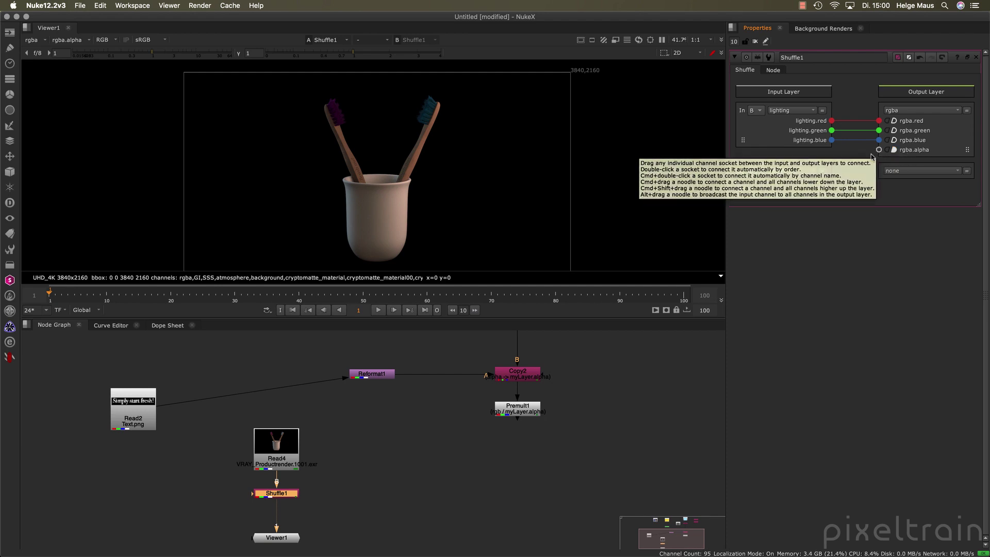
pyautogui.click(911, 110)
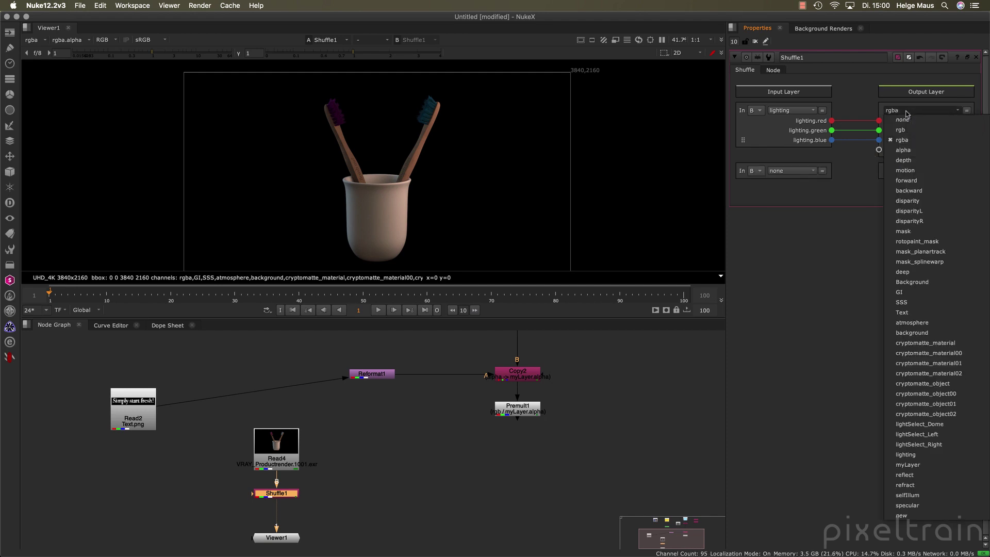
pyautogui.click(901, 130)
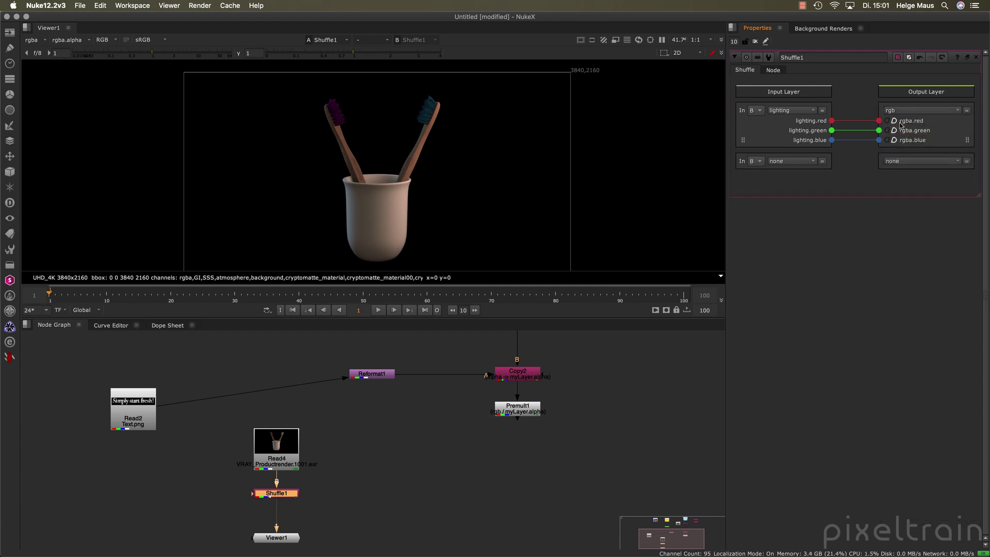
pyautogui.click(915, 110)
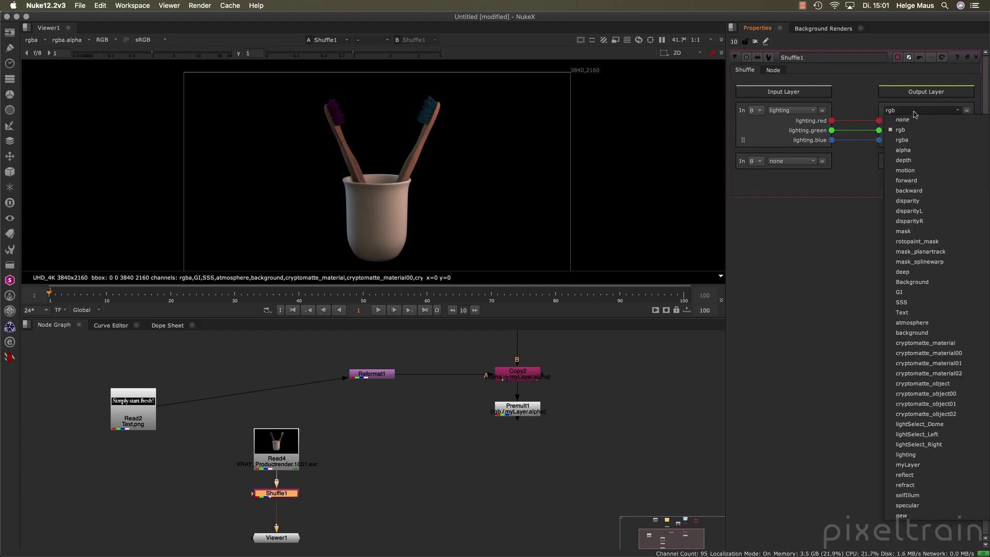
pyautogui.click(911, 140)
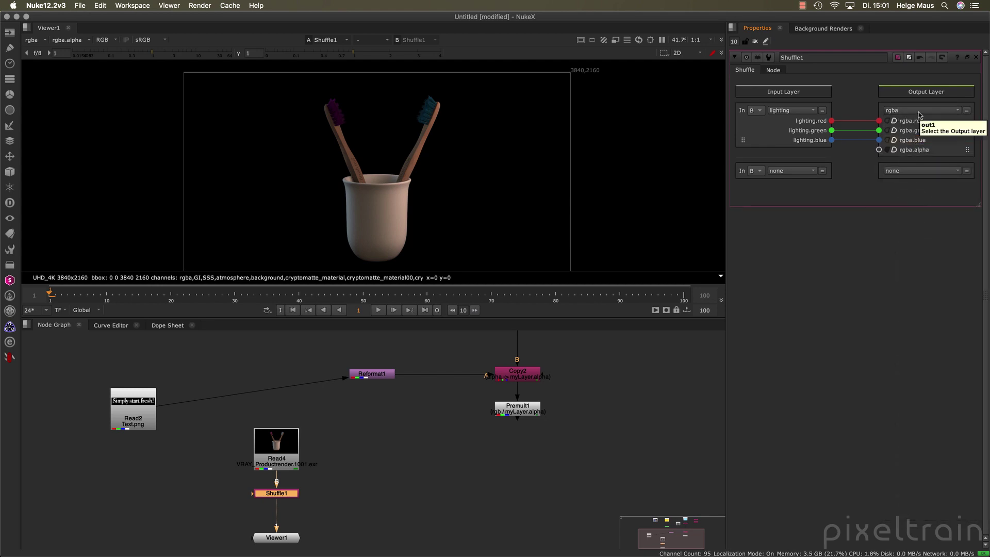
# Step: Connect Read2 to Shuffle1's A input and route input A's alpha layer into the rgba.alpha output
pyautogui.moveTo(133, 413); pyautogui.dragTo(138, 439)
pyautogui.moveTo(253, 495); pyautogui.dragTo(132, 438)
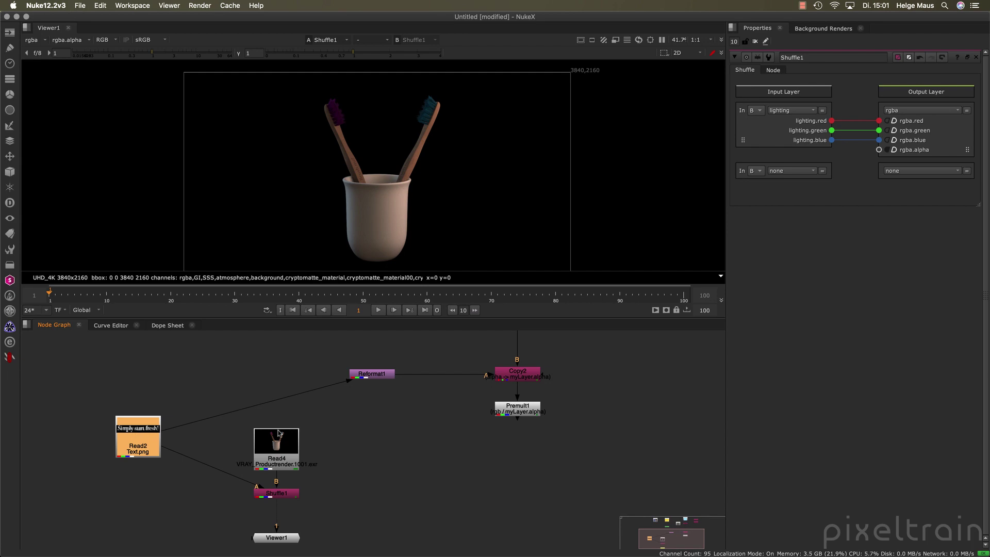
pyautogui.click(753, 171)
pyautogui.click(759, 176)
pyautogui.click(782, 171)
pyautogui.click(794, 187)
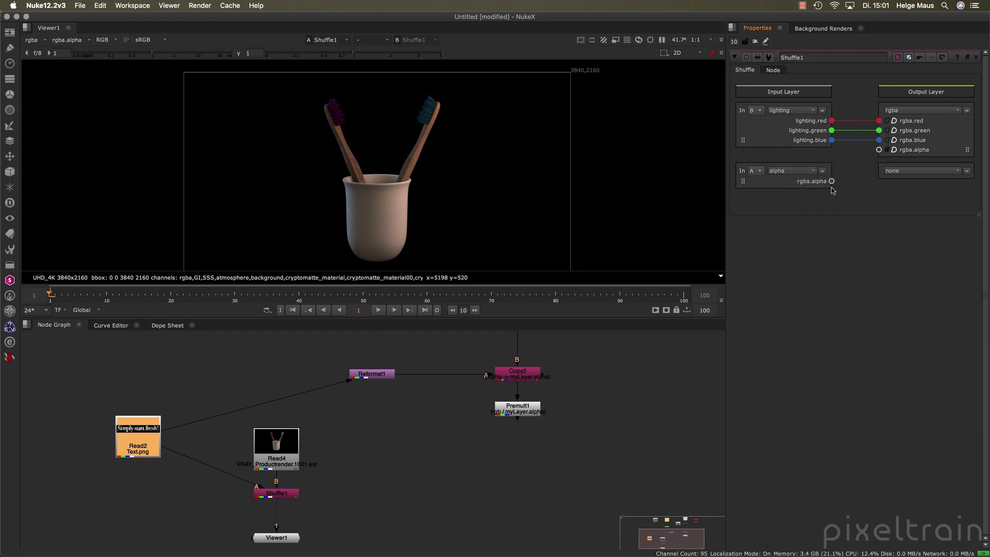
pyautogui.moveTo(831, 181); pyautogui.dragTo(879, 149)
# Step: Compare Shuffle1's alpha channel with its RGB image in the viewer, ending on the RGB display
pyautogui.click(280, 494)
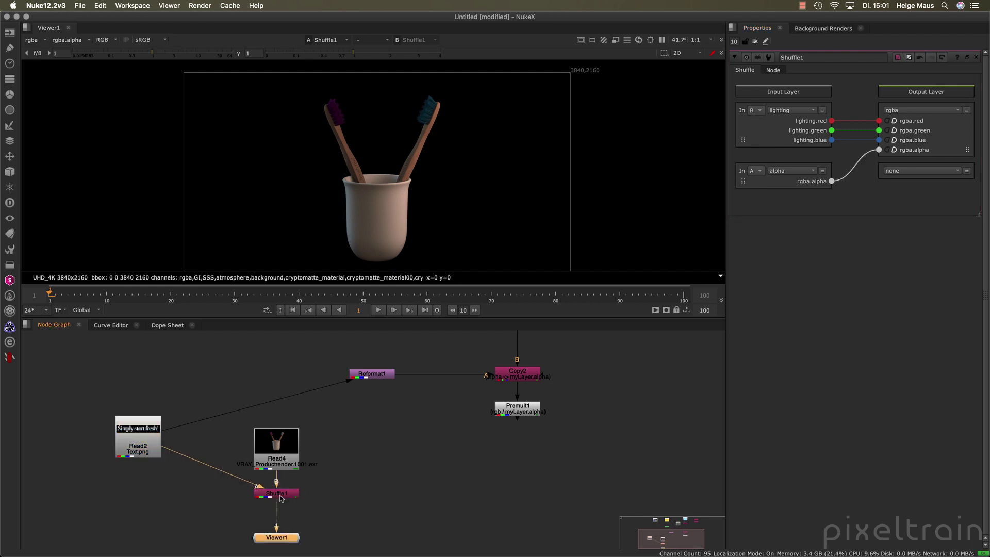
pyautogui.scroll(-2, 429, 211)
pyautogui.press('a')
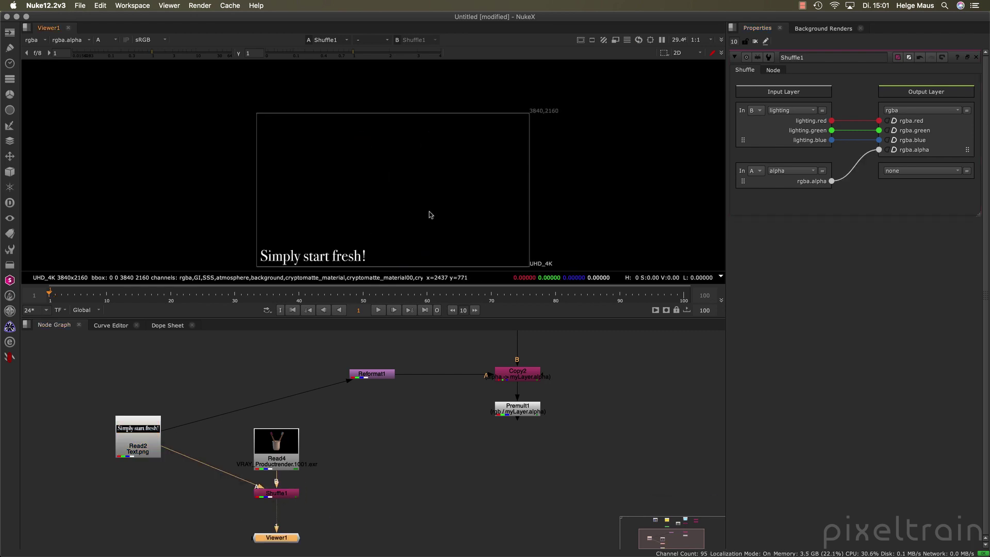
pyautogui.press('a')
pyautogui.press('a')
pyautogui.press('a')
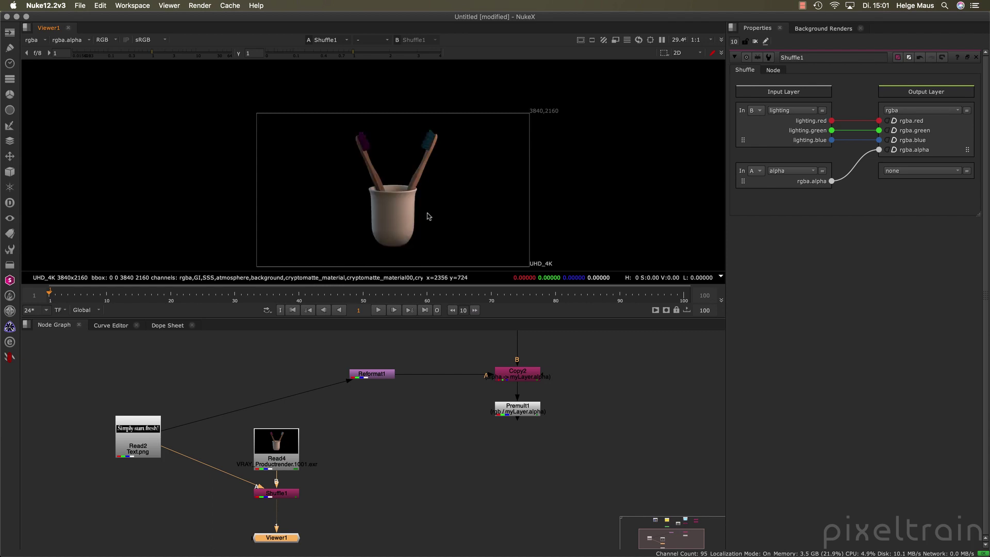
pyautogui.press('a')
pyautogui.press('a')
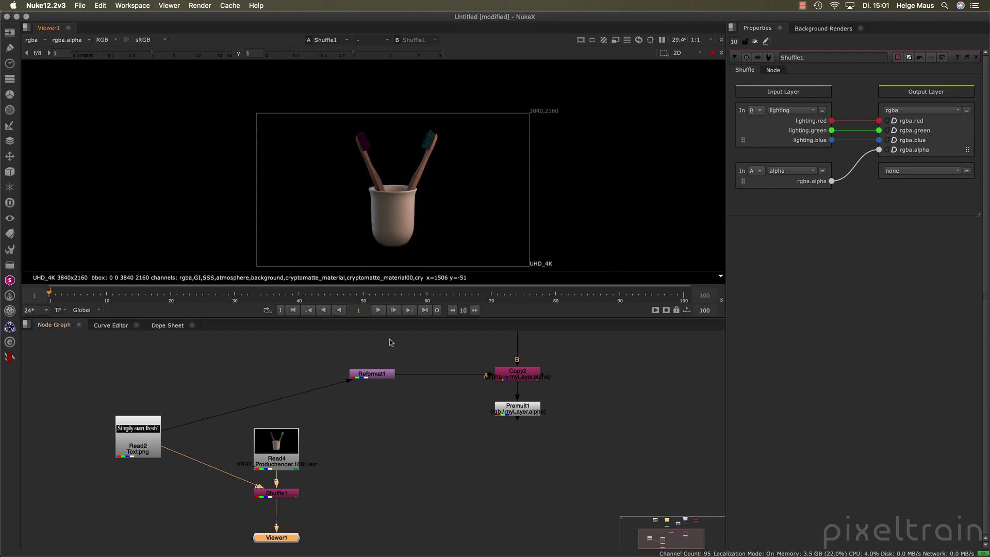
pyautogui.click(411, 482)
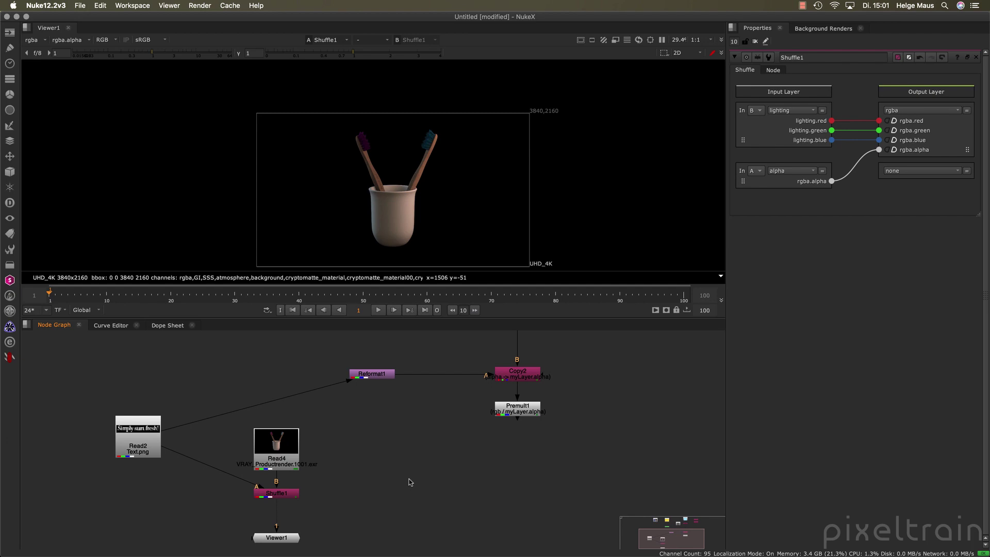
# Step: Enlarge the node graph area and insert an AddChannels node between Shuffle1 and Viewer1
pyautogui.moveTo(447, 318); pyautogui.dragTo(448, 283)
pyautogui.scroll(3, 351, 412)
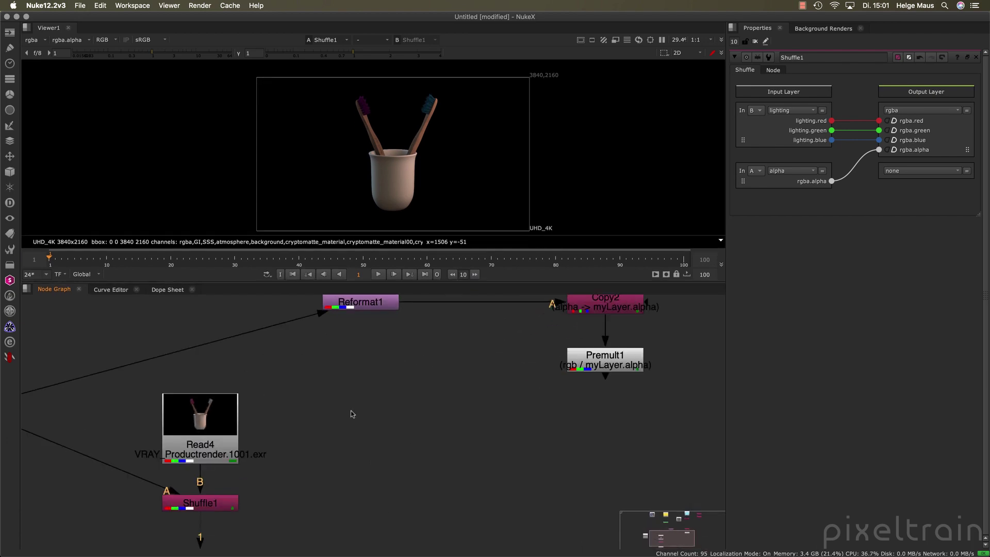
pyautogui.moveTo(351, 413); pyautogui.dragTo(386, 414, button='middle')
pyautogui.scroll(-2, 442, 350)
pyautogui.scroll(-2, 433, 375)
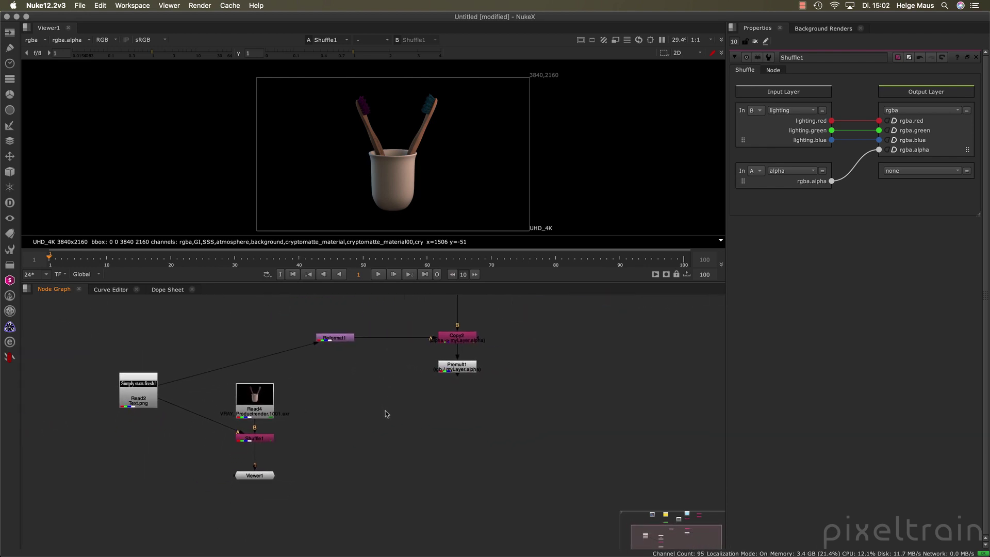
pyautogui.click(9, 79)
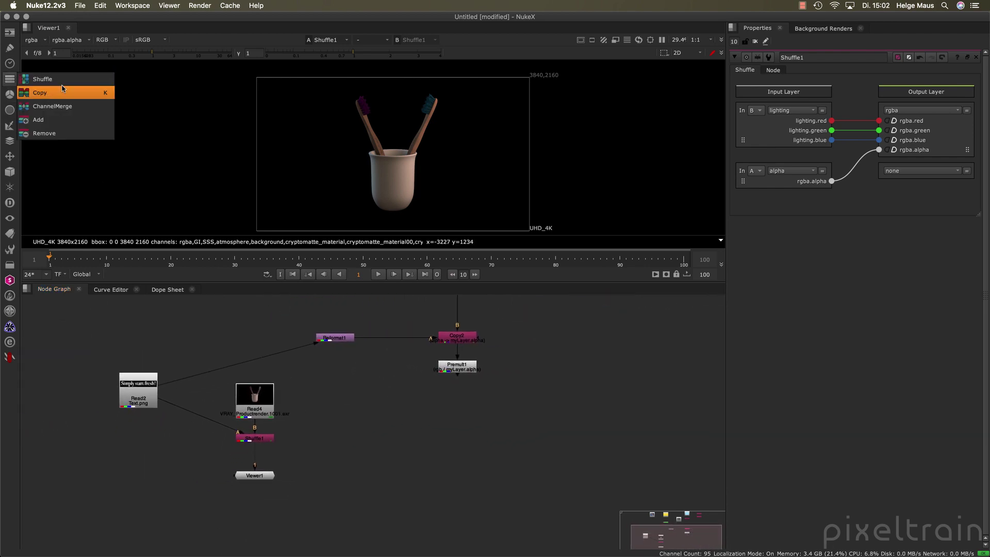
pyautogui.click(55, 120)
pyautogui.moveTo(369, 451); pyautogui.dragTo(260, 463)
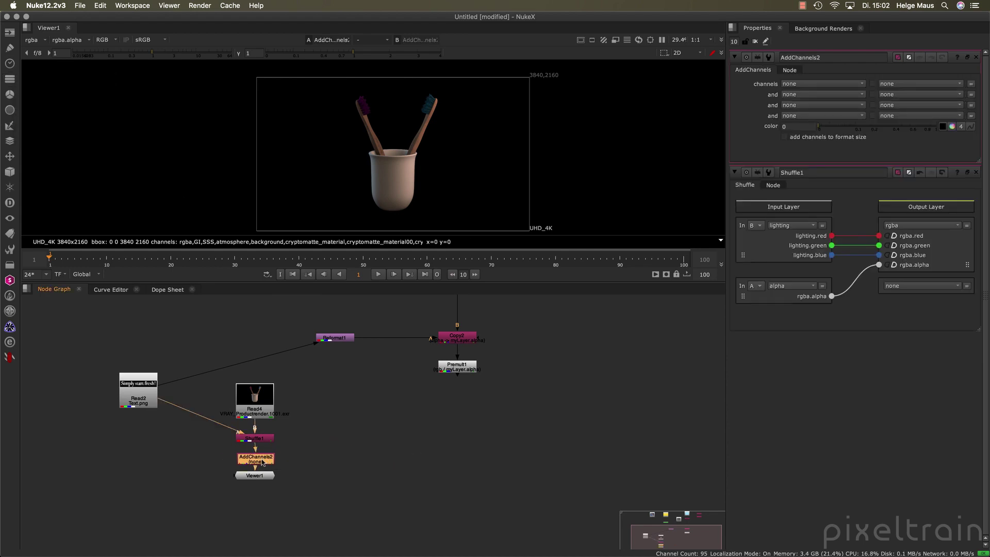
# Step: Start a new layer for the AddChannels node's first channel set and name it anotherLayer
pyautogui.click(857, 85)
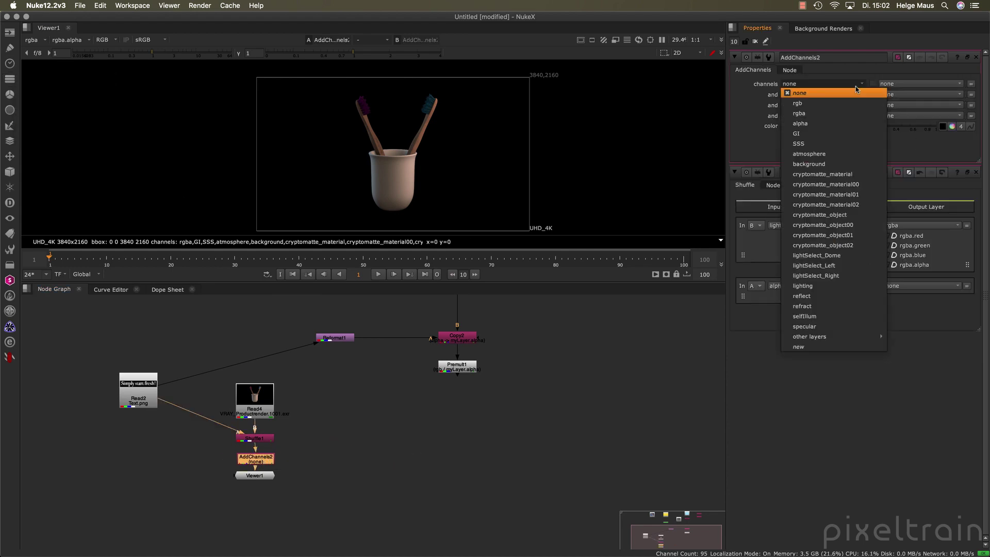
pyautogui.click(797, 347)
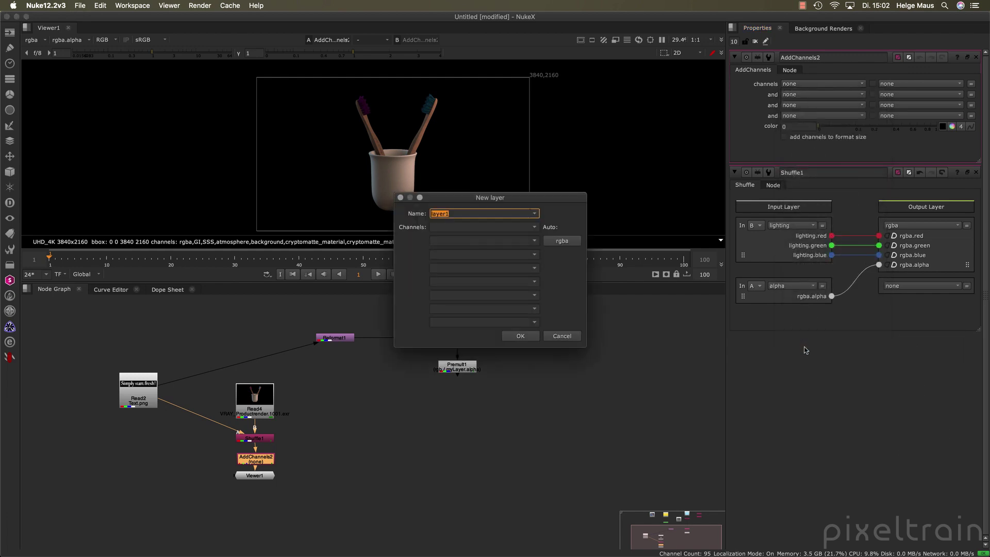
pyautogui.moveTo(484, 200); pyautogui.dragTo(646, 257)
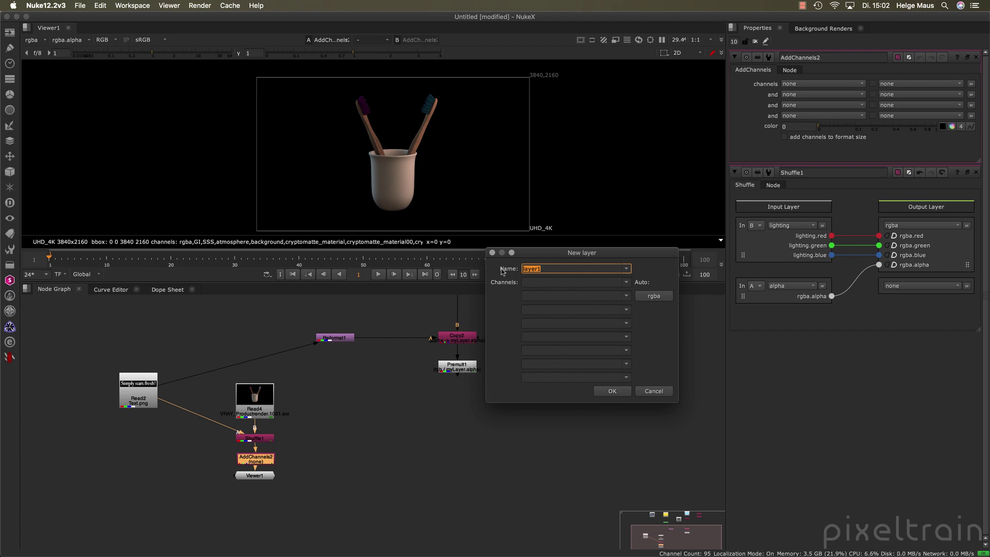
pyautogui.doubleClick(554, 269)
pyautogui.write('anotherL')
# Step: Name the new layer's first three channels a, b and c, replacing the auto-completed channel names
pyautogui.click(531, 282)
pyautogui.click(532, 297)
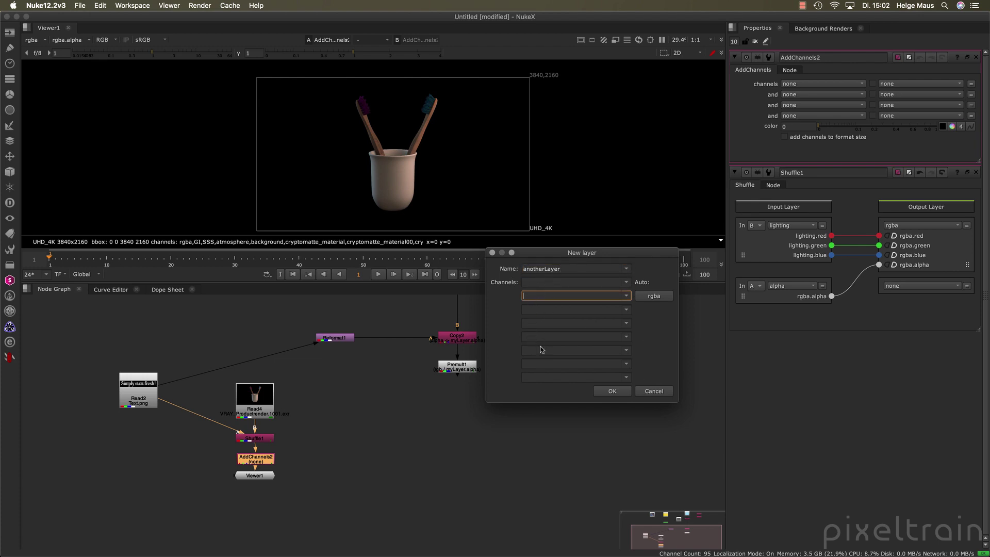
pyautogui.click(558, 281)
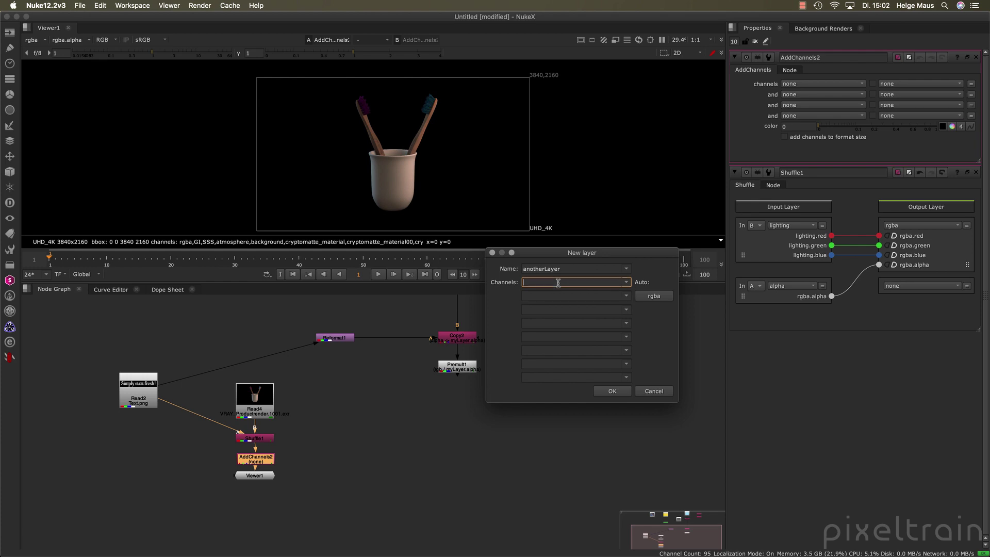
pyautogui.write('atmosphere.red')
pyautogui.press('Tab')
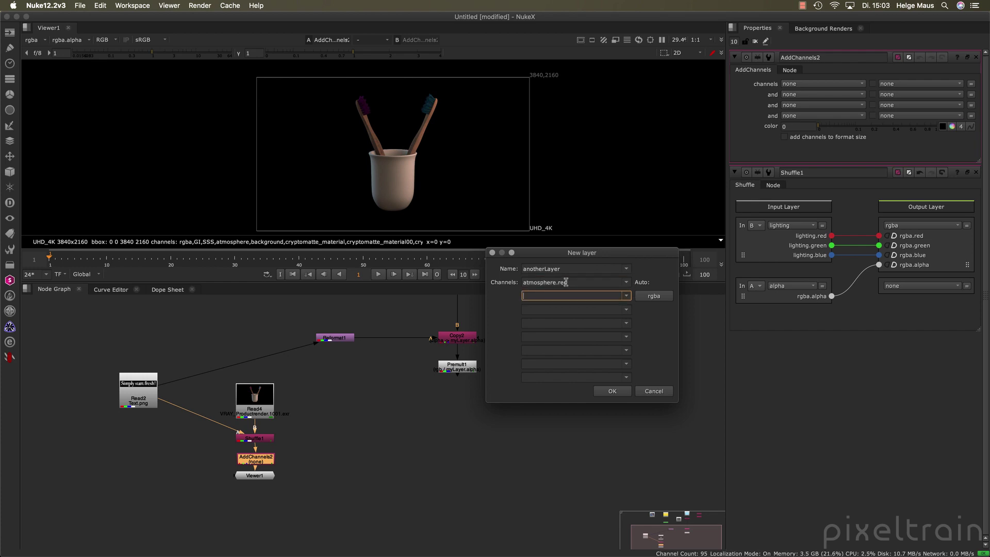
pyautogui.hotkey('shift', 'Tab')
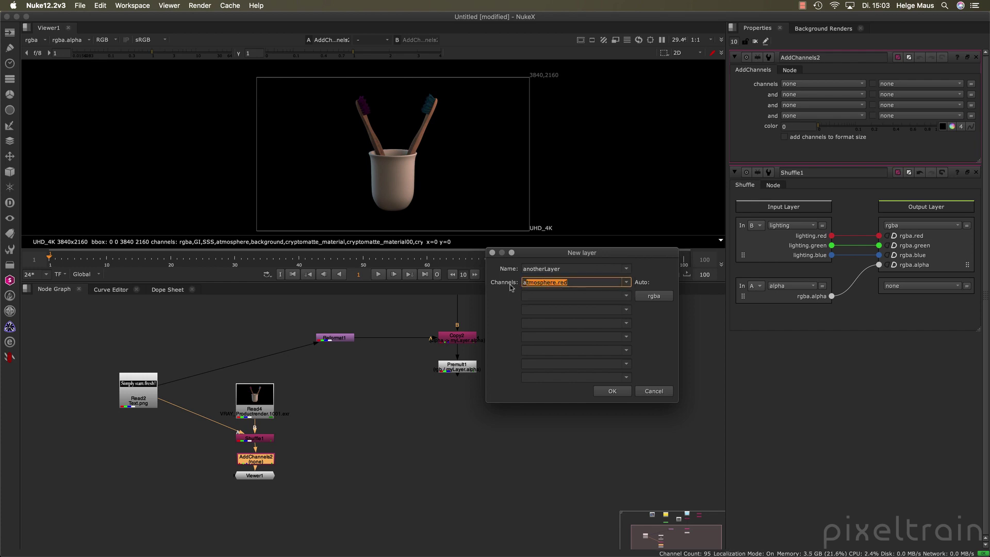
pyautogui.press('BackSpace')
pyautogui.press('Tab')
pyautogui.write('b')
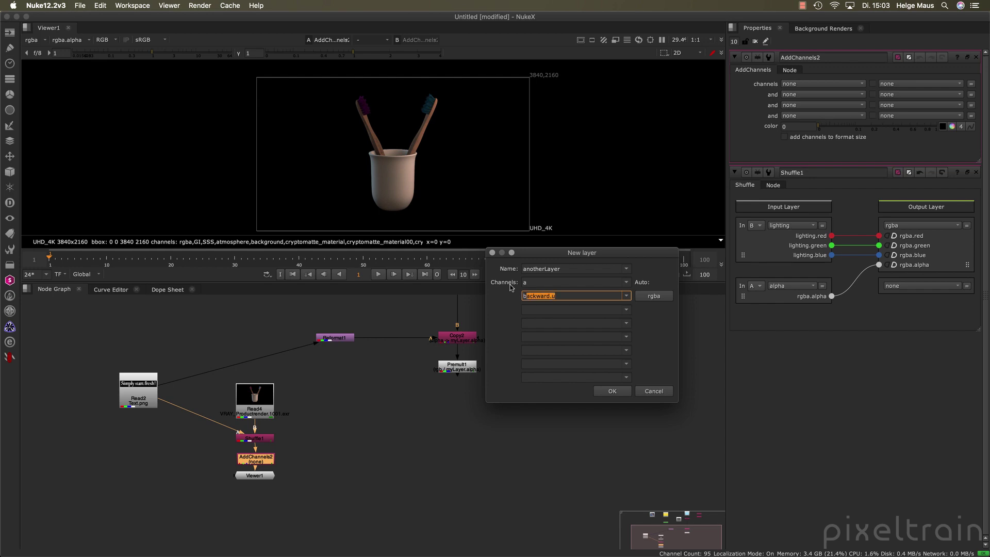
pyautogui.press('BackSpace')
pyautogui.press('Tab')
pyautogui.write('c')
pyautogui.press('BackSpace')
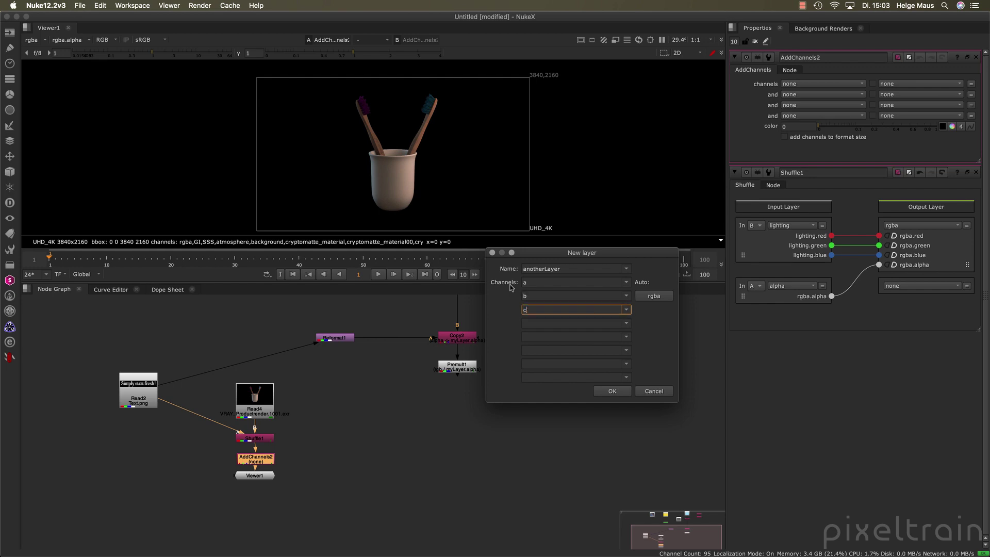
# Step: Clear the custom channel names a, b and c from the new layer's channel list
pyautogui.press('BackSpace')
pyautogui.click(541, 295)
pyautogui.press('BackSpace')
pyautogui.click(545, 282)
pyautogui.press('BackSpace')
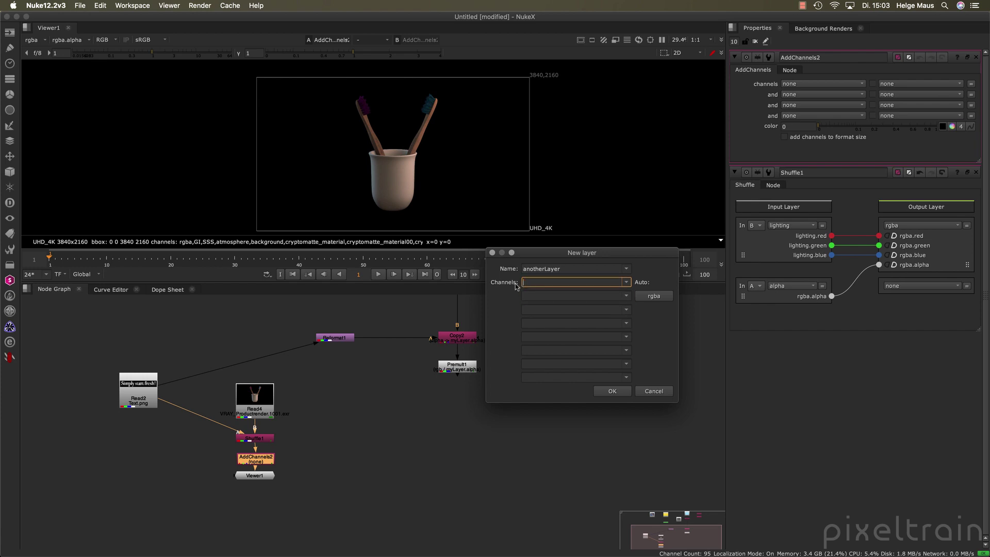
# Step: Create anotherLayer with the automatic rgba channel set and move Viewer1 farther below the AddChannels node
pyautogui.click(662, 297)
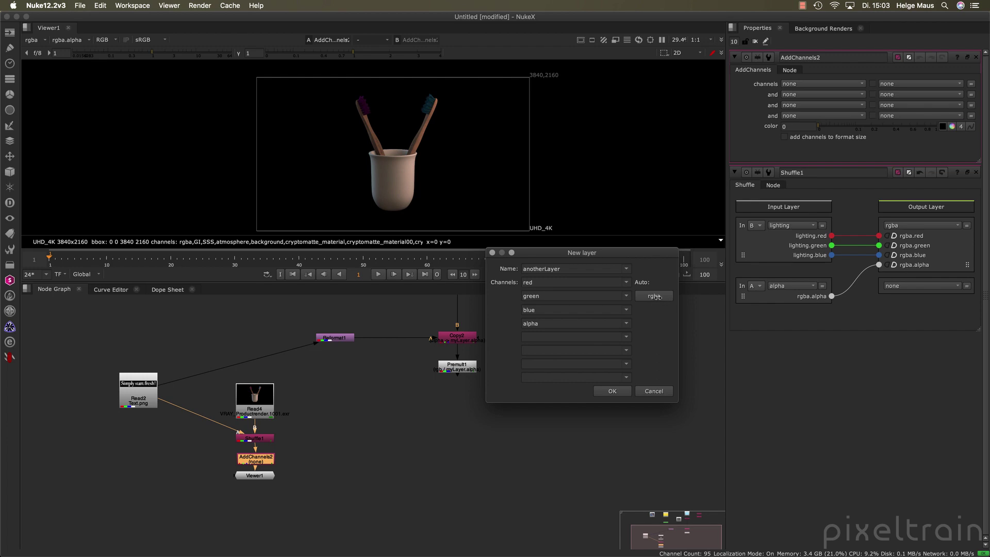
pyautogui.click(623, 394)
pyautogui.moveTo(253, 478); pyautogui.dragTo(256, 502)
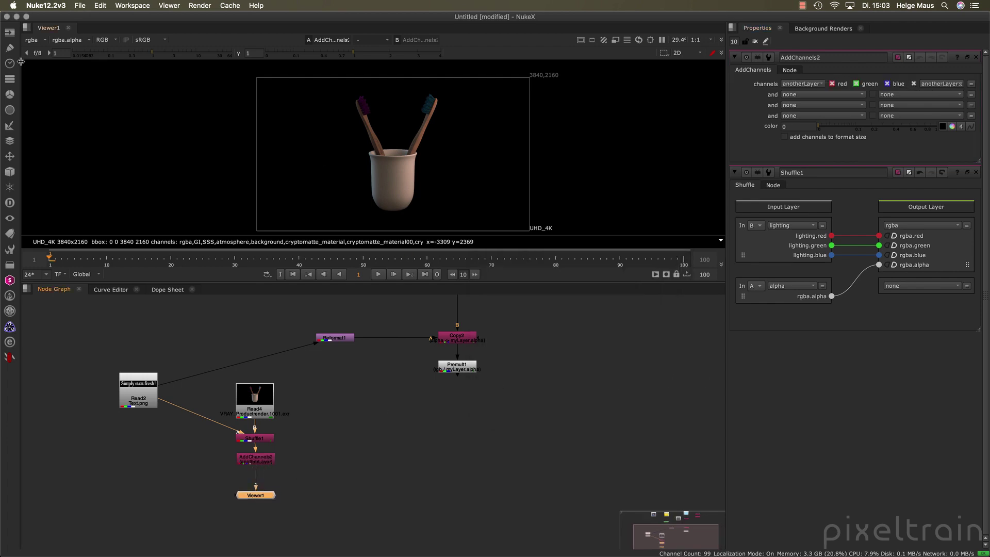
# Step: Display anotherLayer in the viewer and examine its individual channels among the viewer's alpha channel choices
pyautogui.click(43, 40)
pyautogui.click(54, 110)
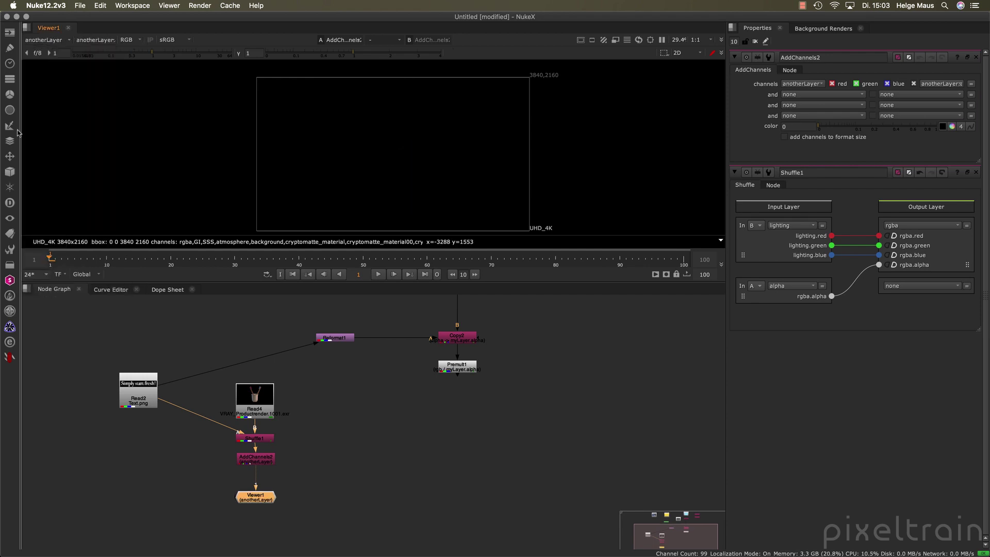
pyautogui.click(115, 40)
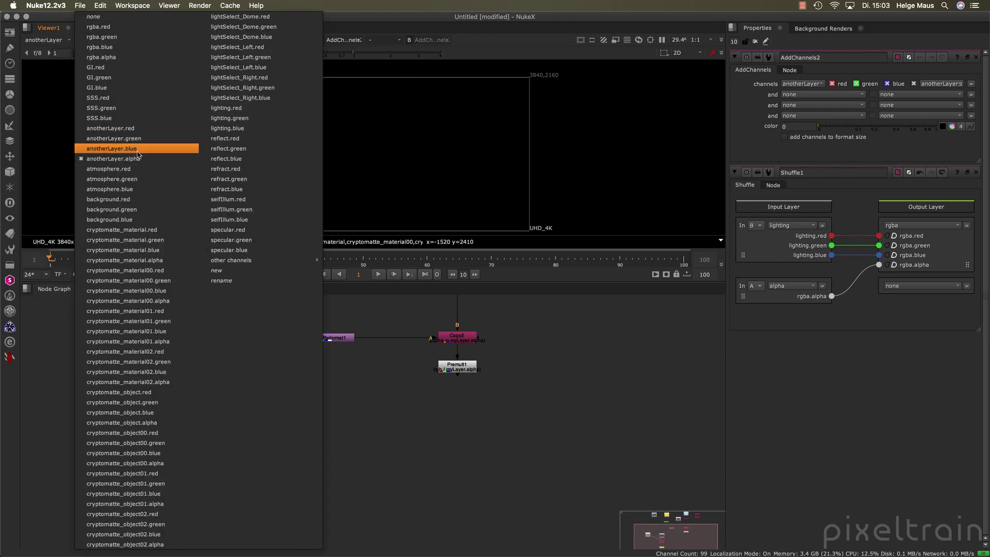
pyautogui.click(109, 148)
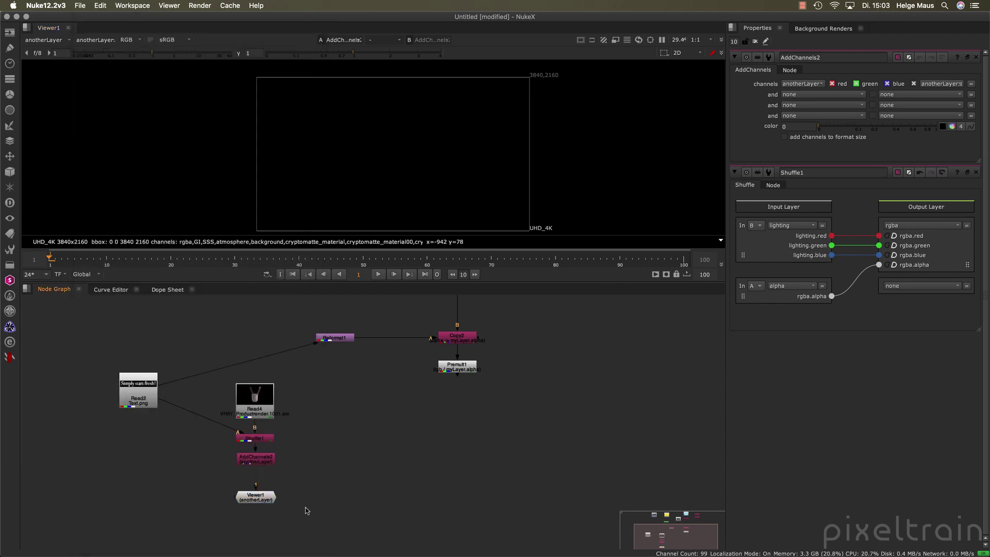
# Step: Delete the AddChannels node between Shuffle1 and Viewer1 and clear the node selection
pyautogui.click(262, 458)
pyautogui.press('Delete')
pyautogui.click(425, 459)
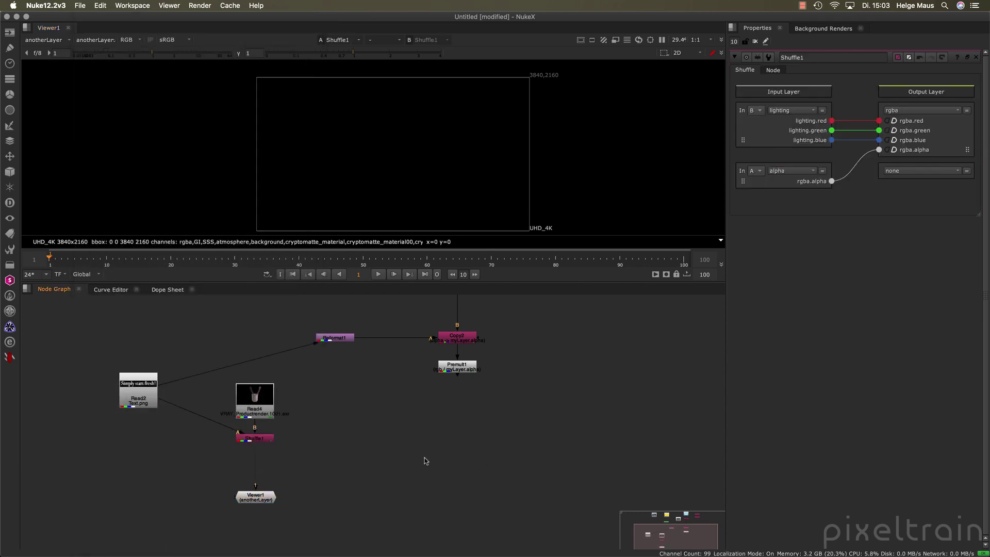